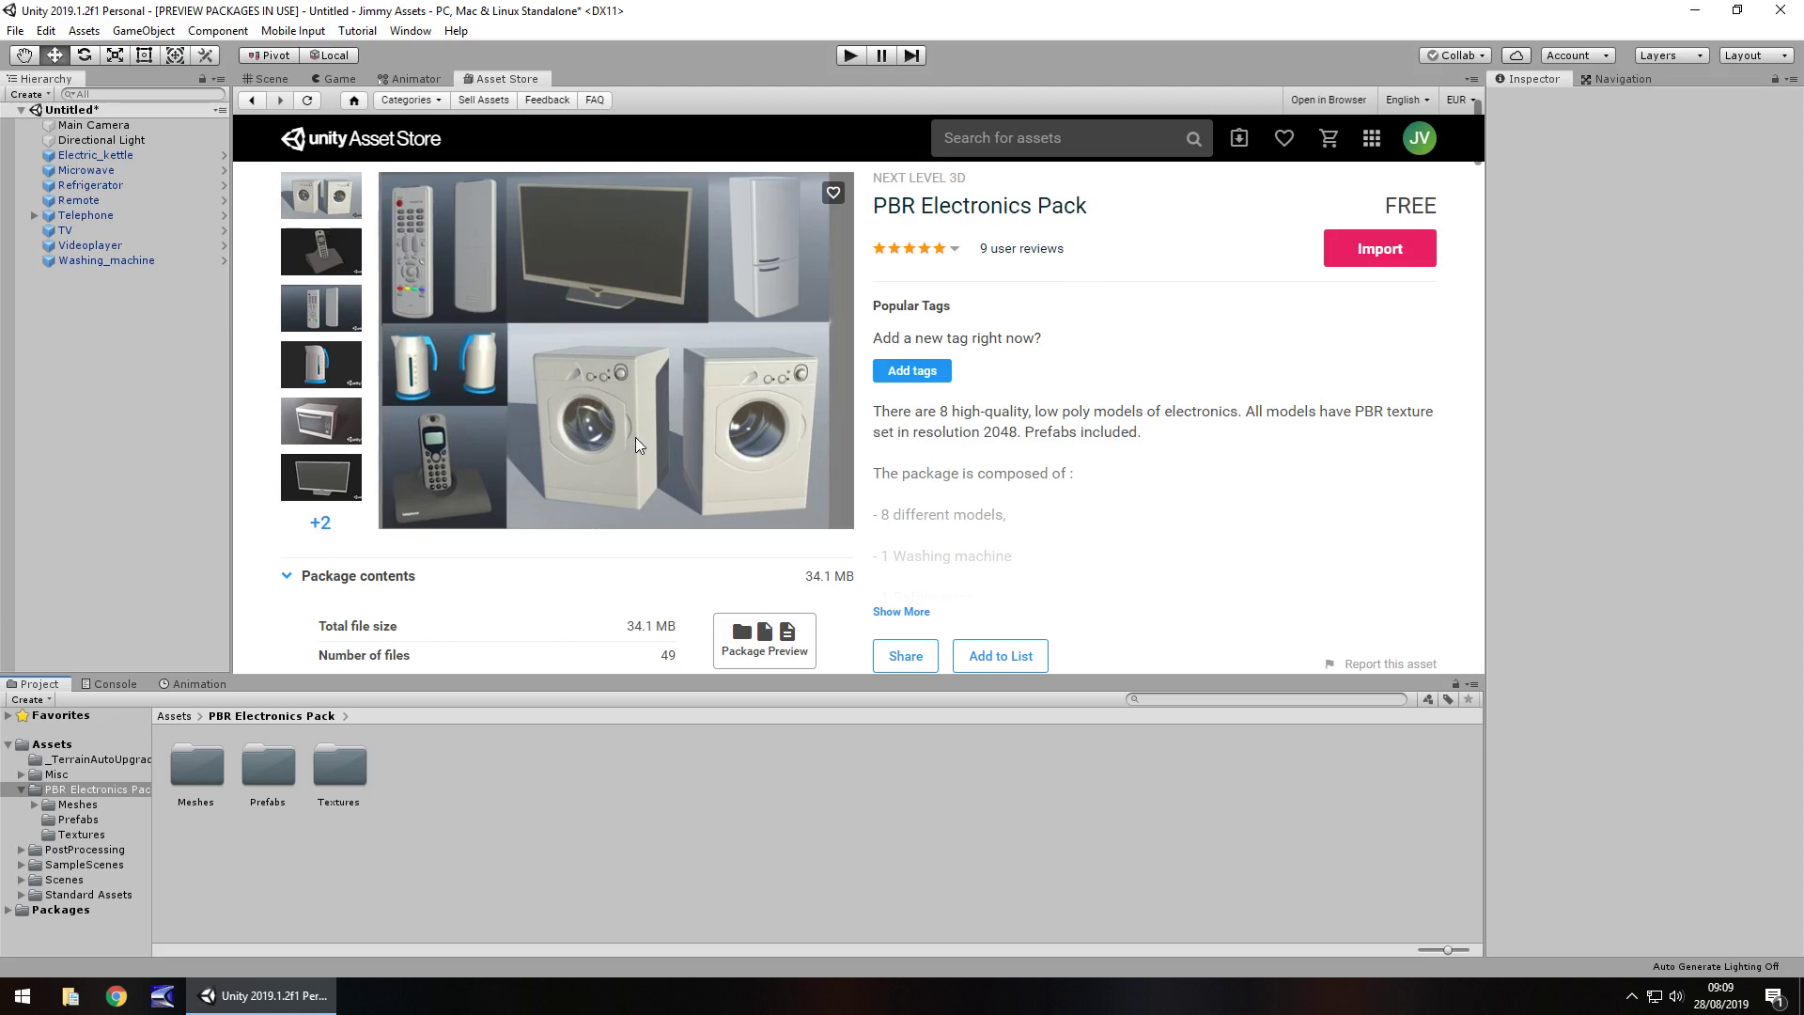
# - In the scene view, set the directional light's rotation to 6.11 on X and -83 on Y
pyautogui.click(269, 79)
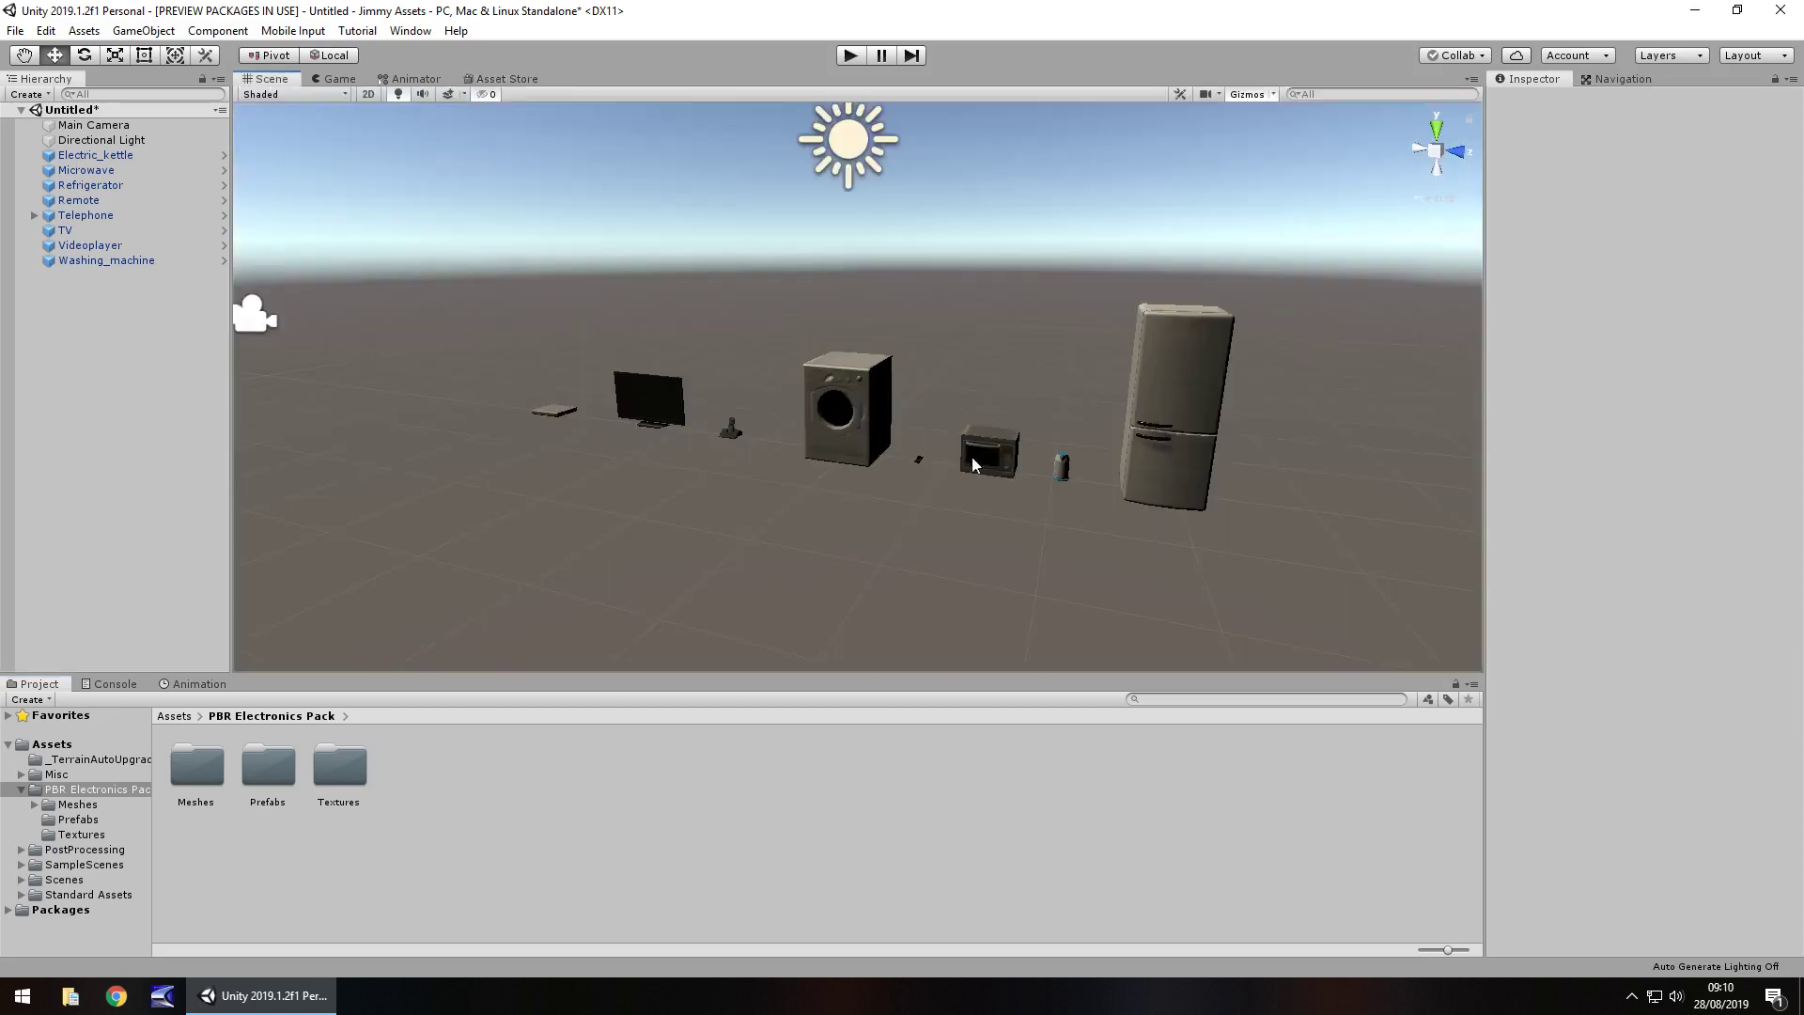
pyautogui.scroll(10, 973, 465)
pyautogui.moveTo(566, 444); pyautogui.dragTo(662, 439, button='middle')
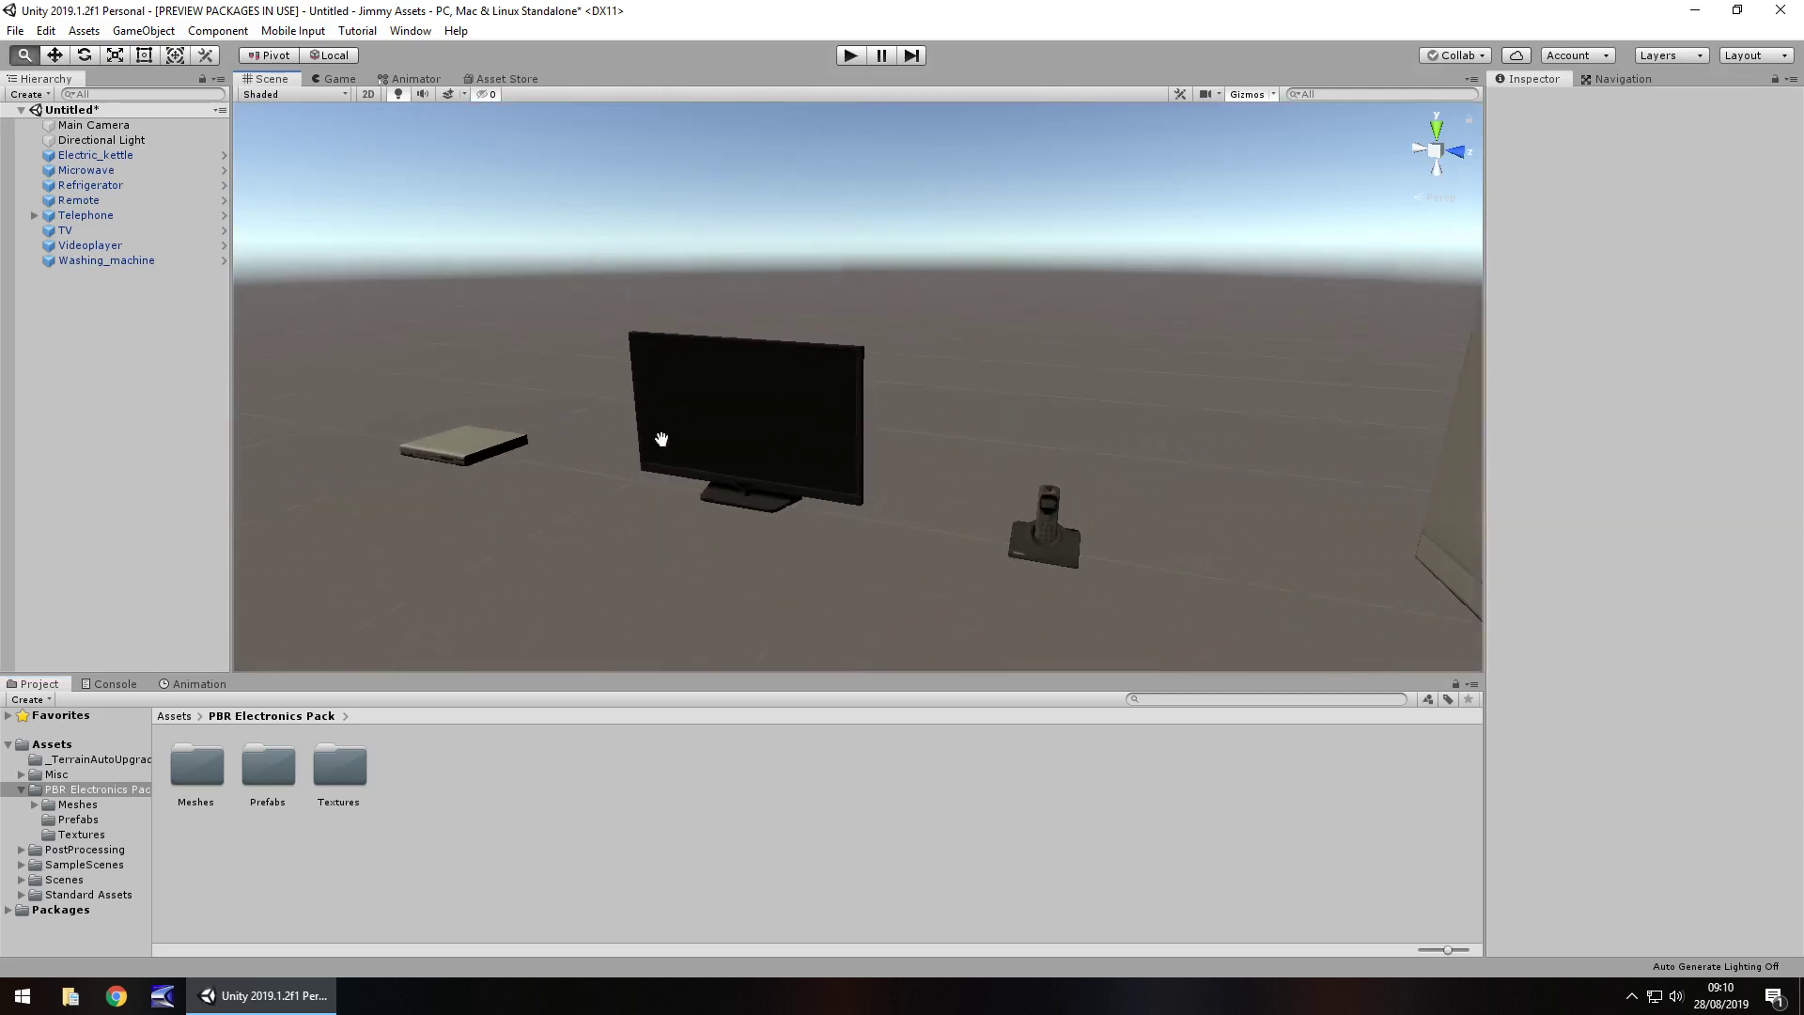
pyautogui.scroll(-3, 667, 430)
pyautogui.moveTo(797, 412); pyautogui.dragTo(673, 389, button='middle')
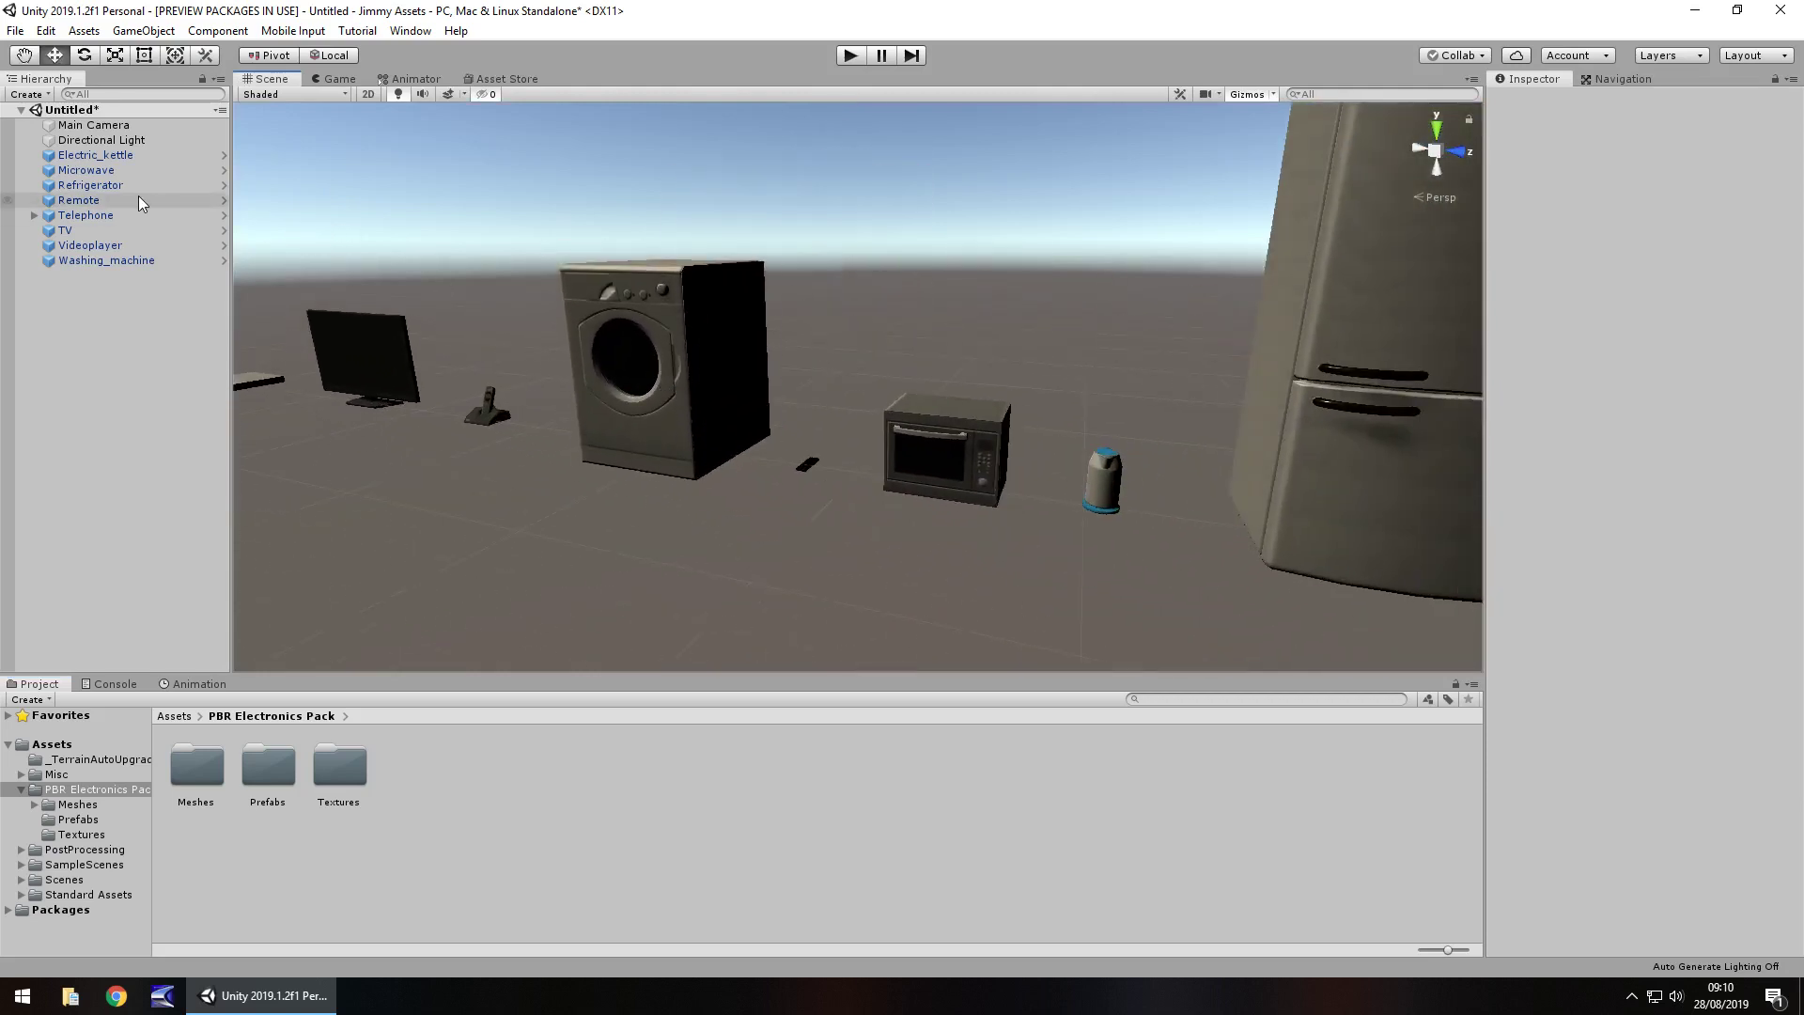
pyautogui.click(137, 141)
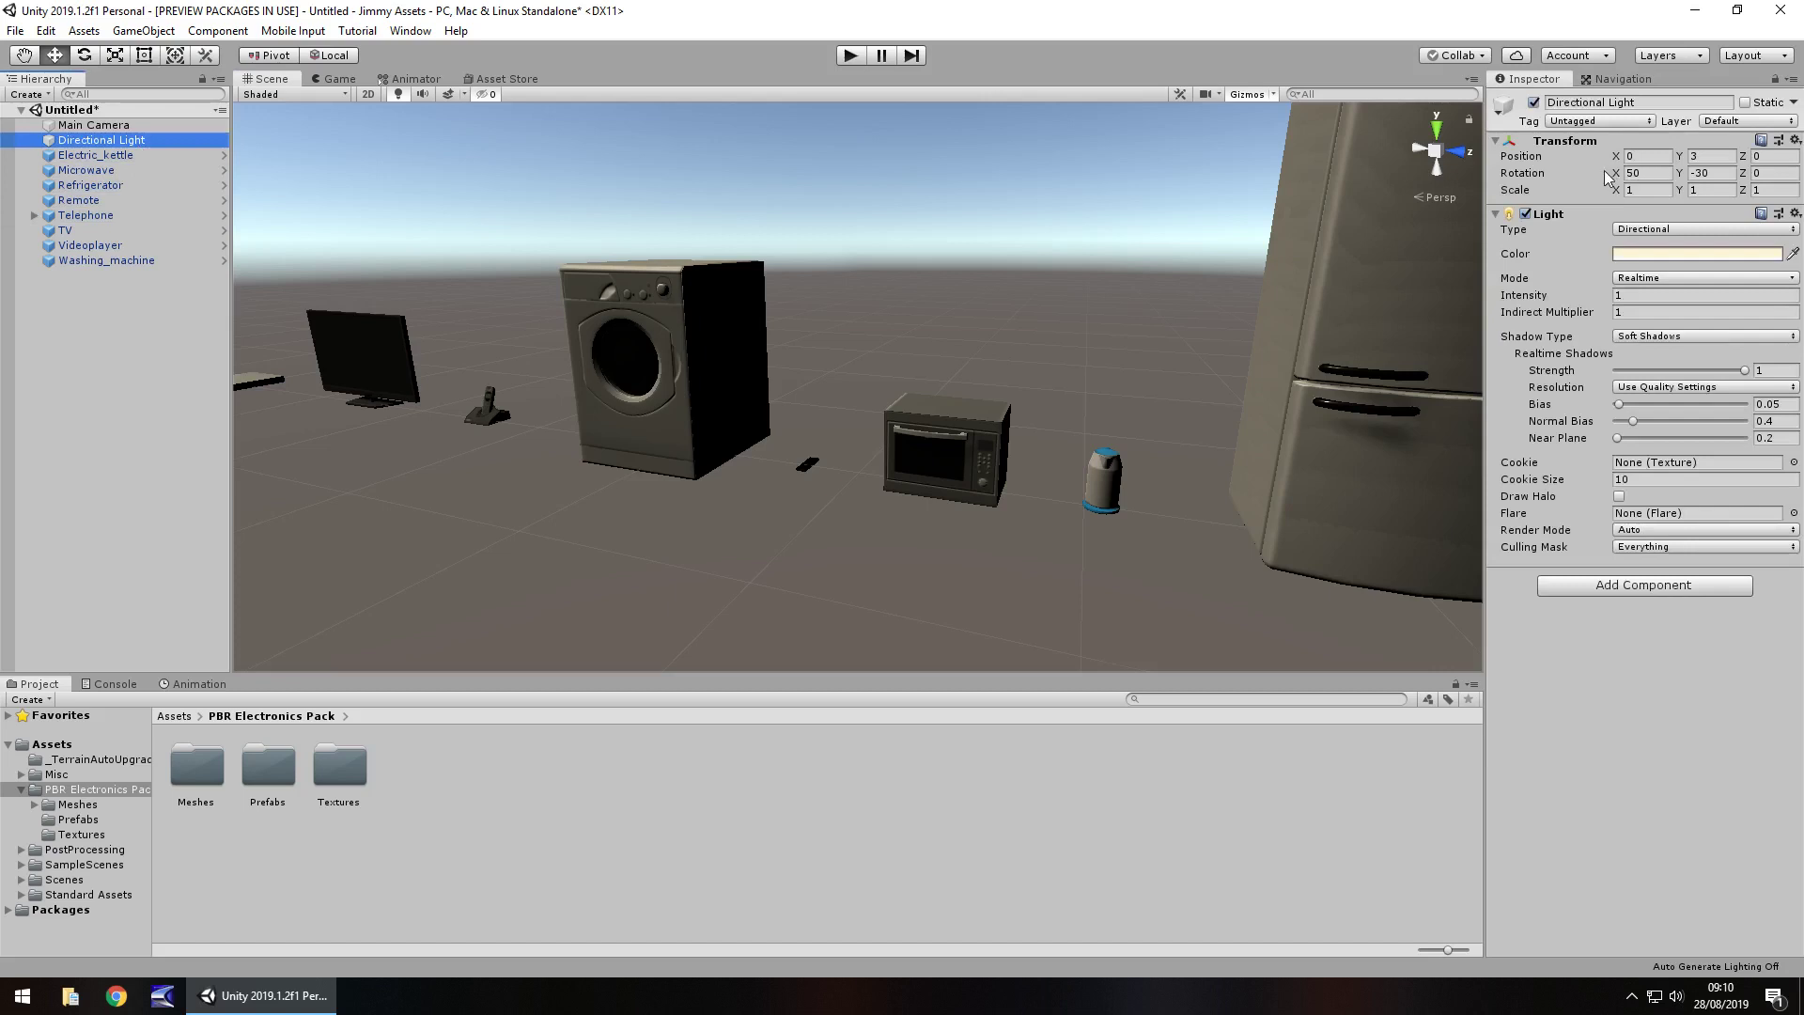
pyautogui.moveTo(1616, 173); pyautogui.dragTo(882, 155)
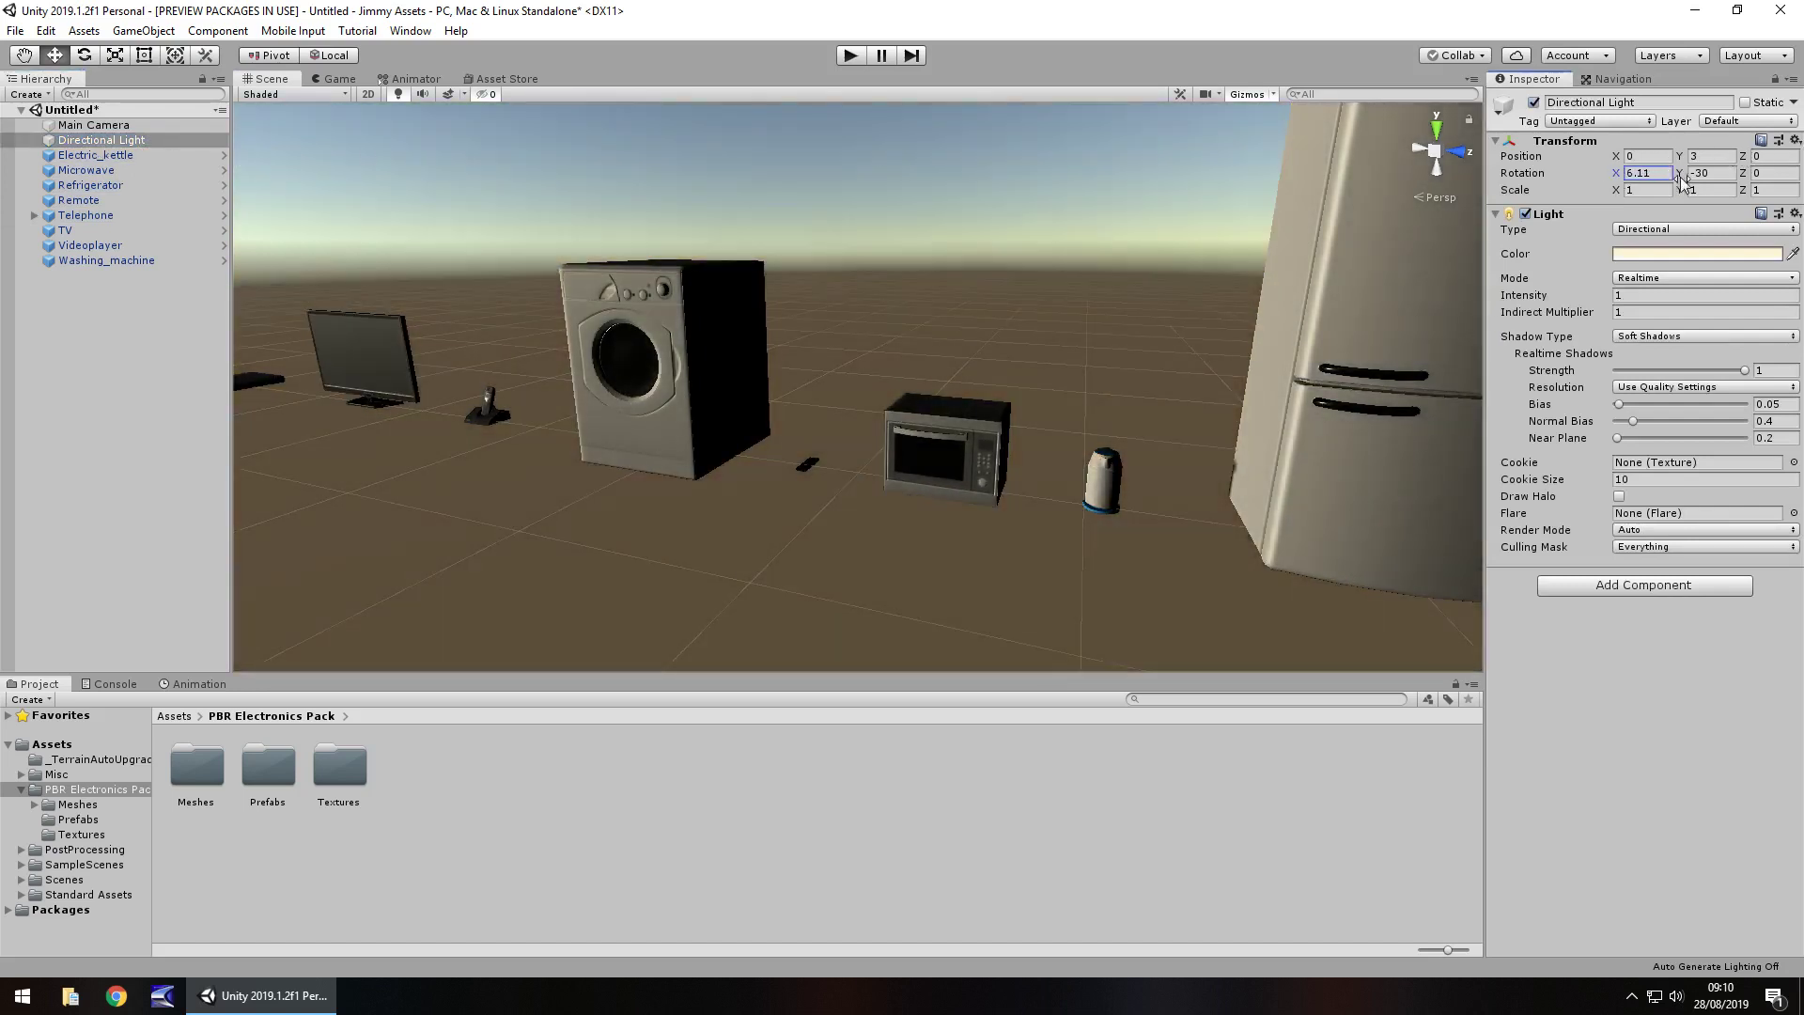
pyautogui.moveTo(1679, 173); pyautogui.dragTo(1457, 192)
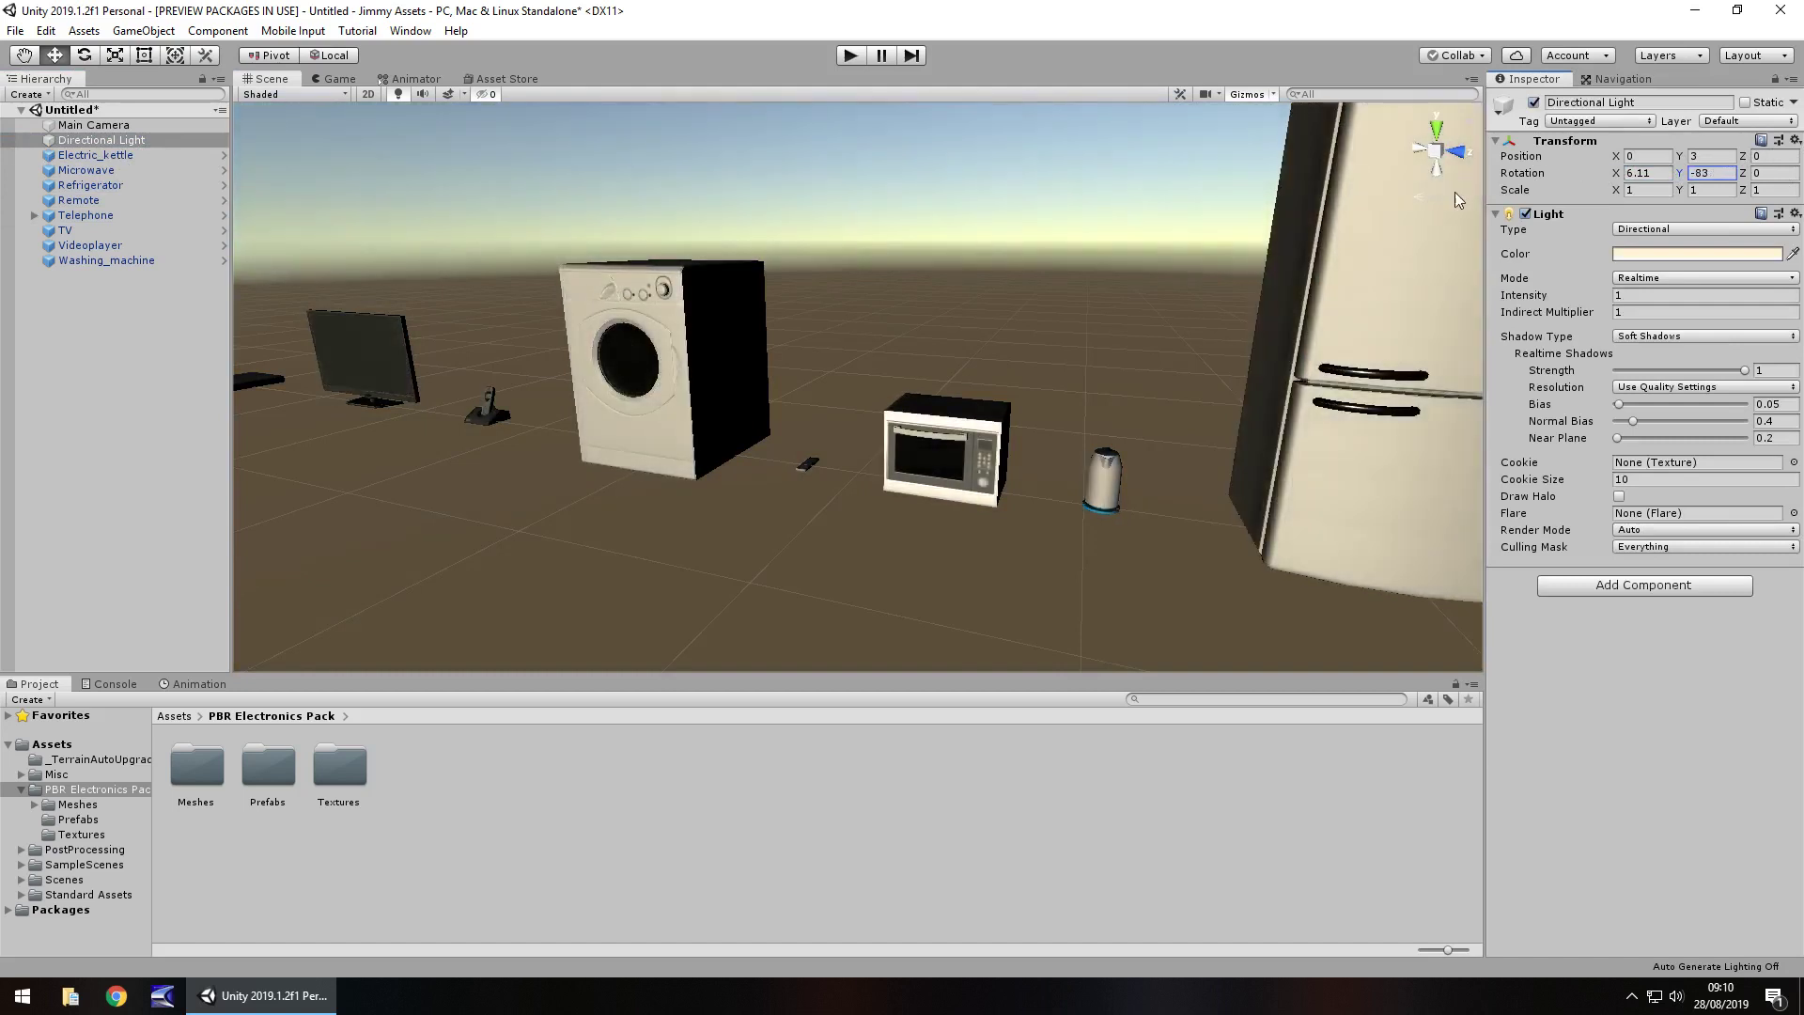
# - Change the directional light's colour to pure white (FFFFFF)
pyautogui.click(1652, 256)
pyautogui.click(213, 153)
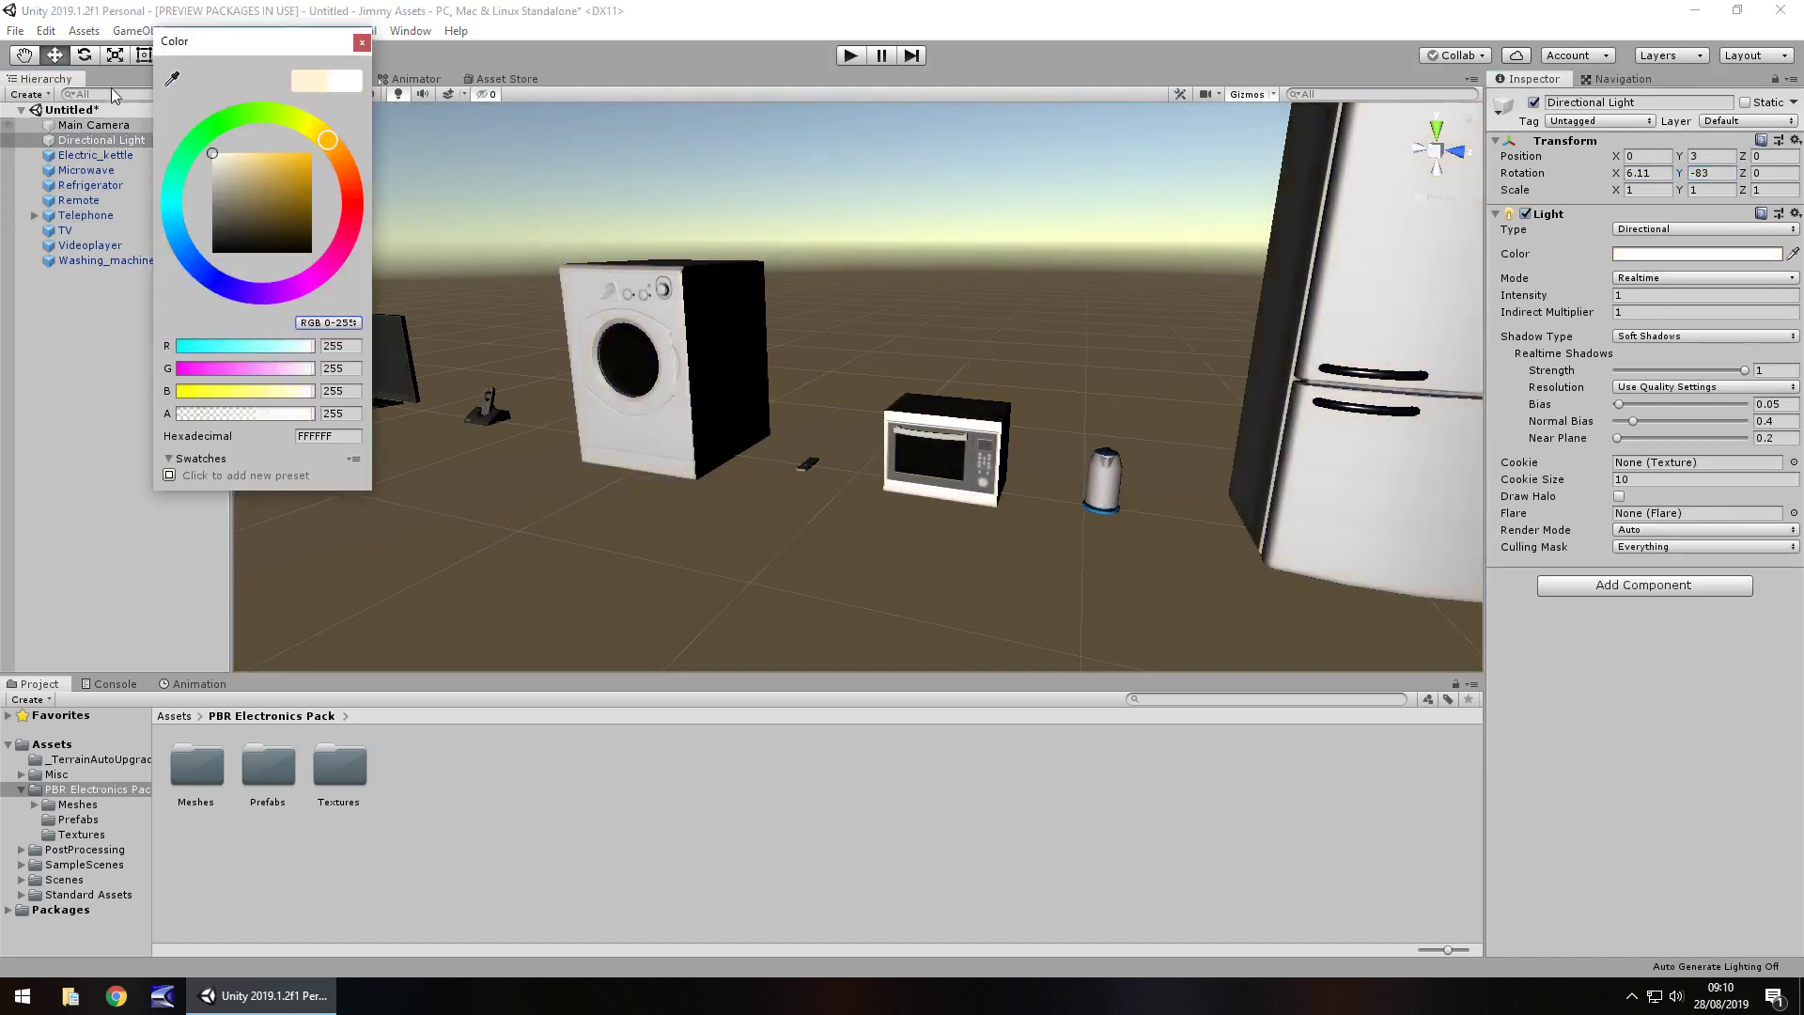
pyautogui.click(361, 42)
# - Examine the appliance models in the scene, from the video player and TV across to the refrigerator
pyautogui.scroll(-3, 716, 366)
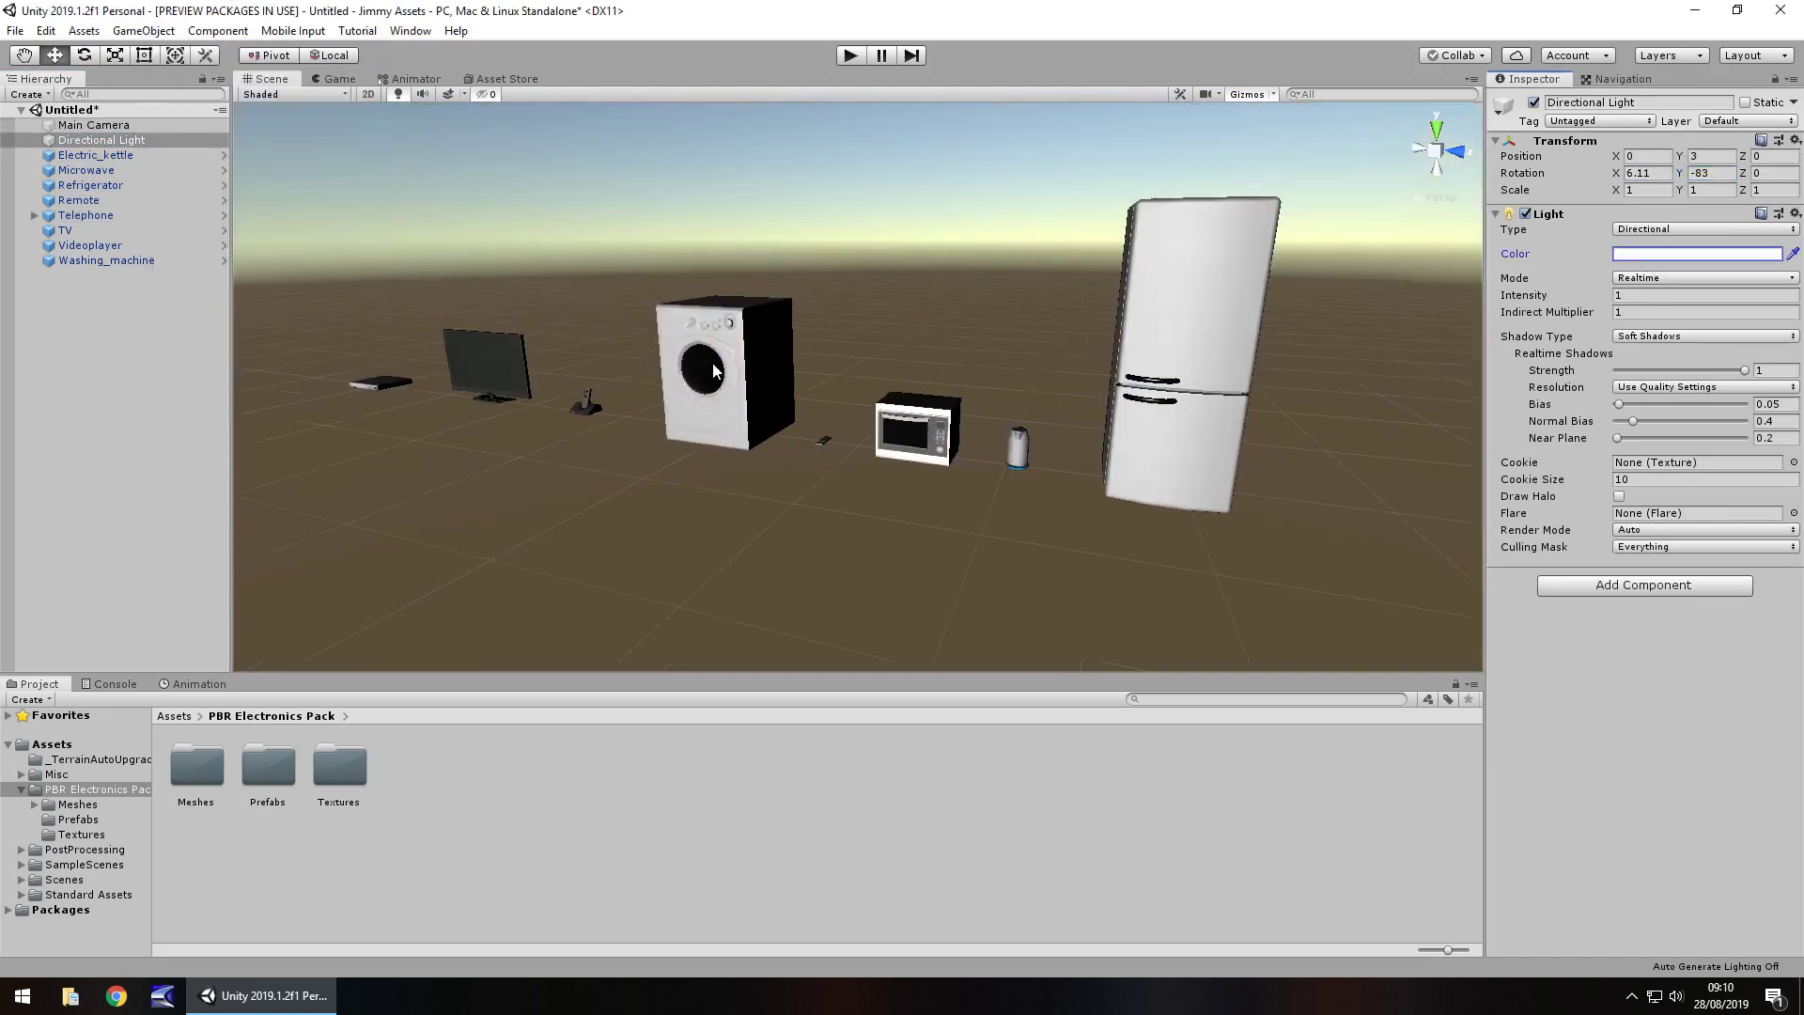
pyautogui.moveTo(611, 372); pyautogui.dragTo(678, 357, button='middle')
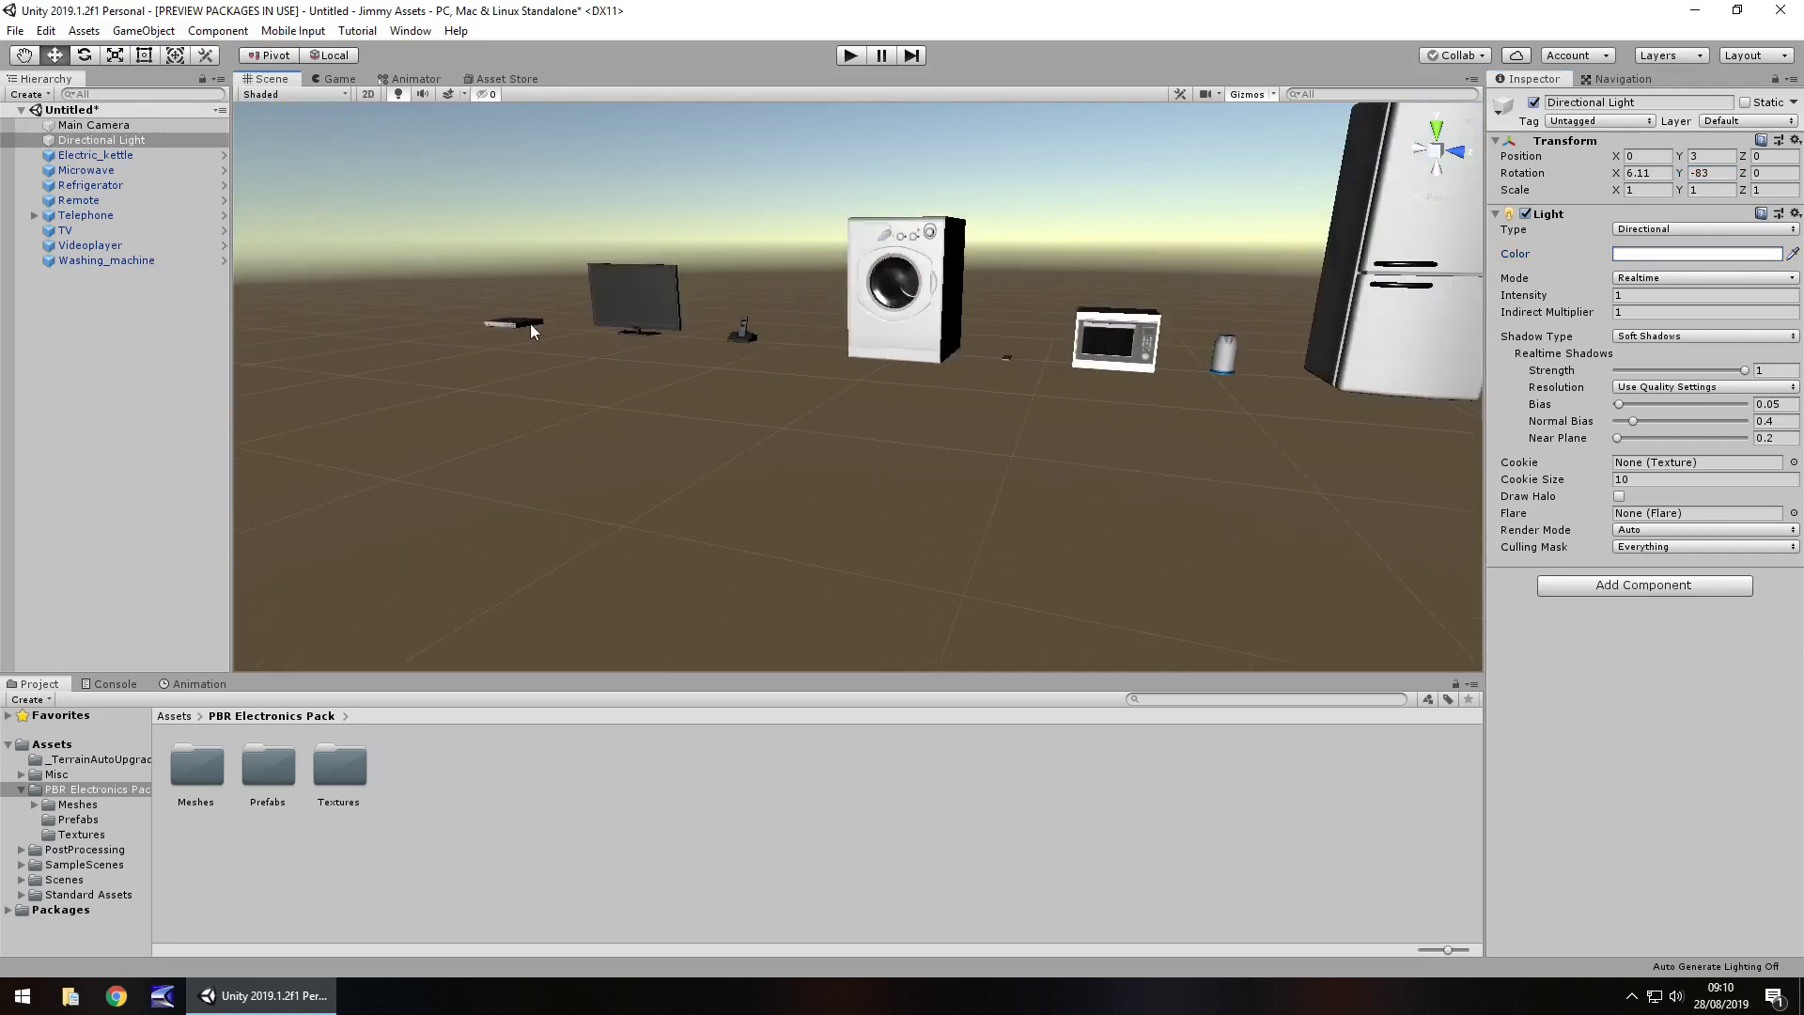
pyautogui.moveTo(492, 351); pyautogui.dragTo(509, 462, button='middle')
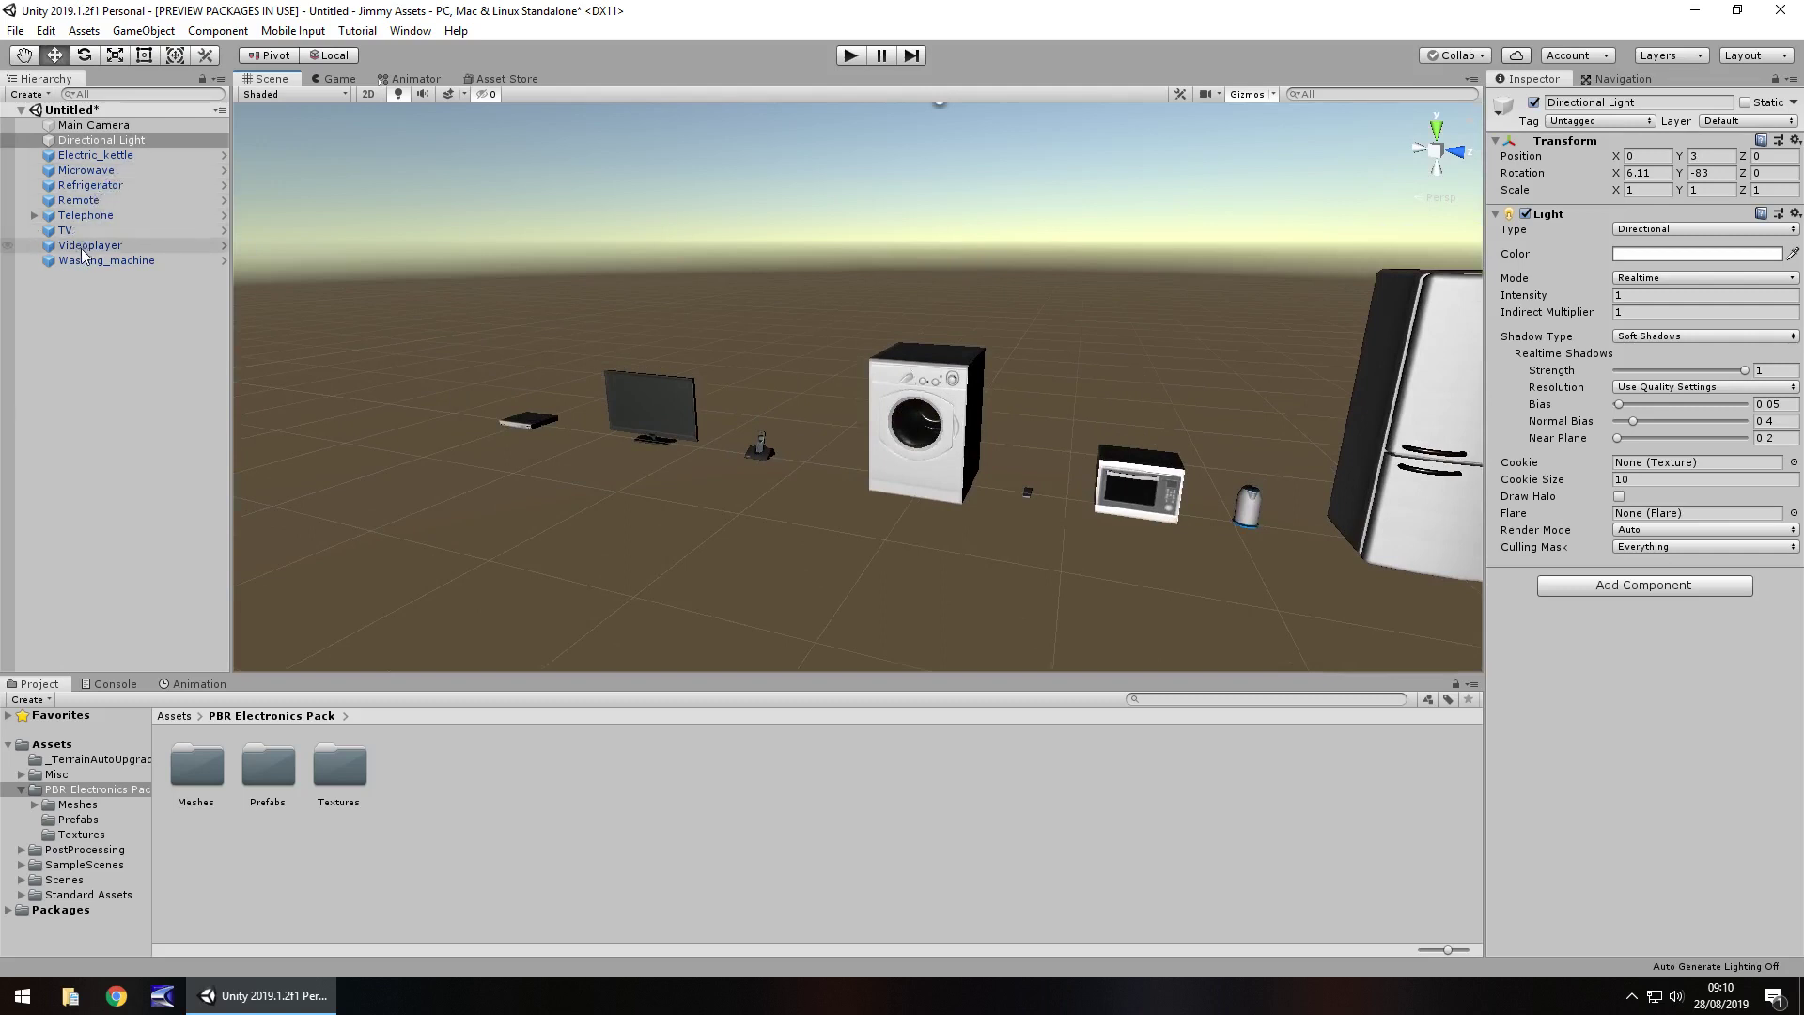
pyautogui.moveTo(422, 499); pyautogui.dragTo(536, 516, button='right')
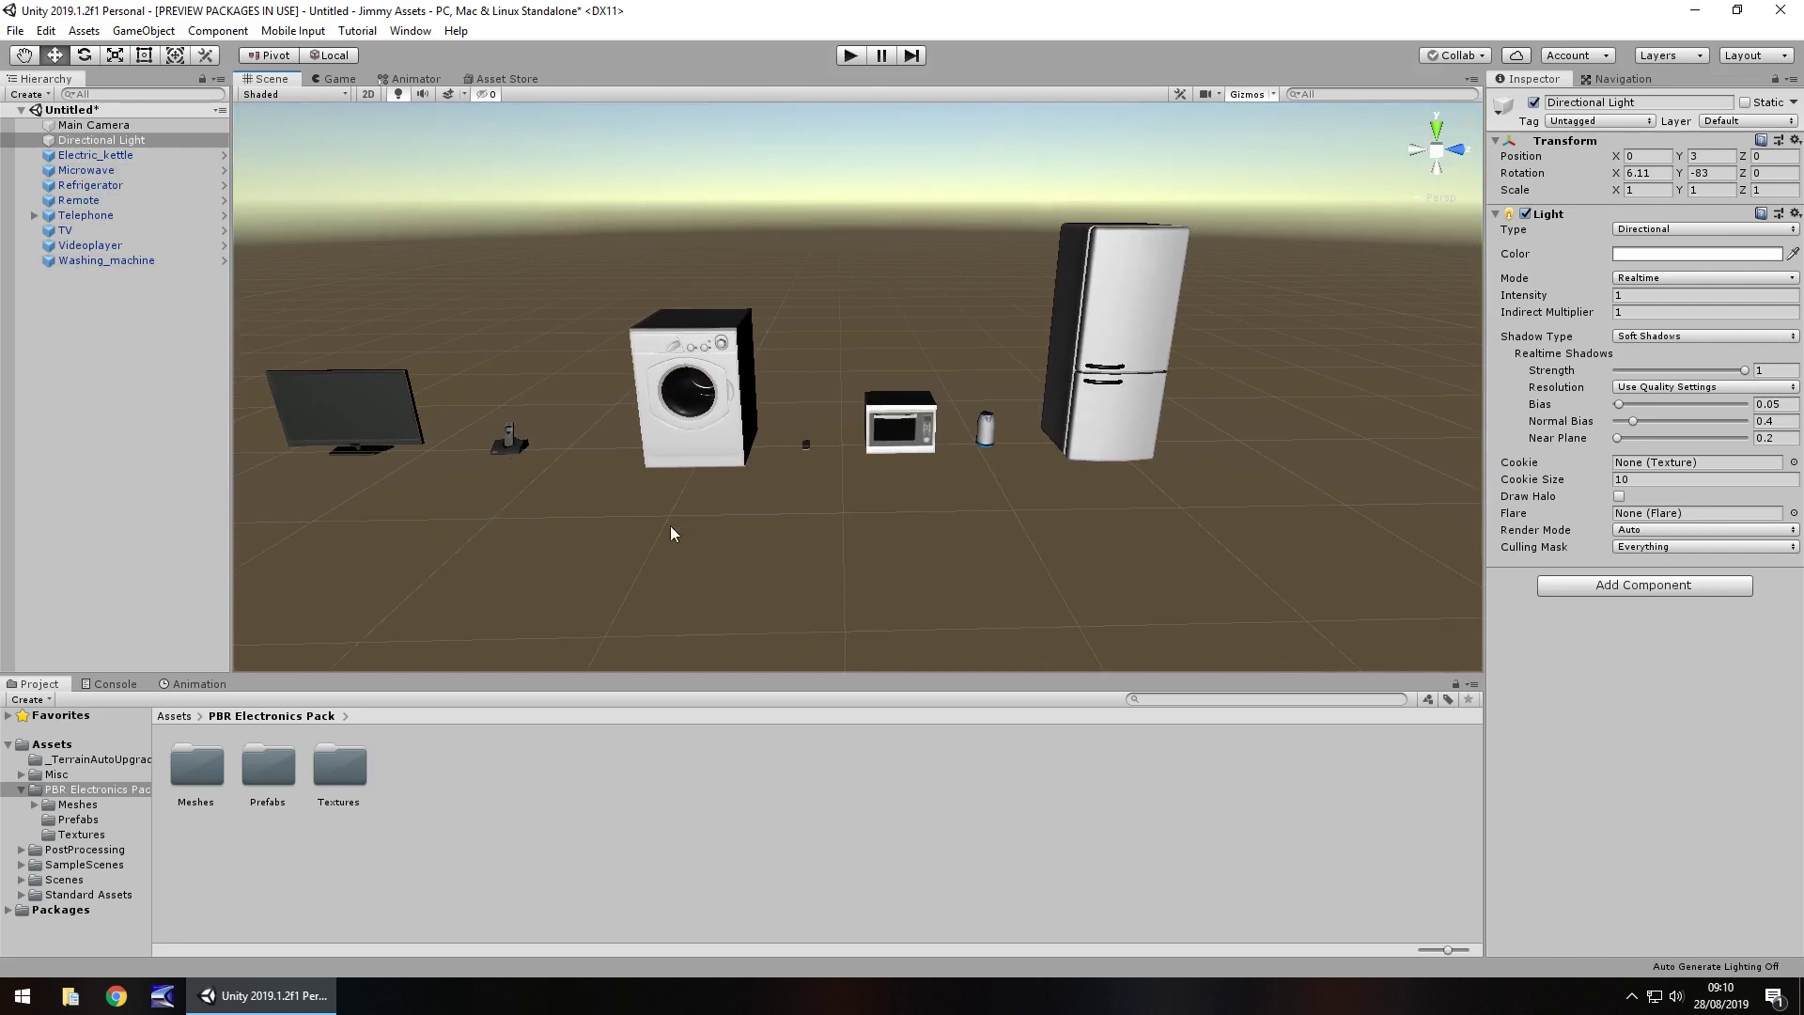
pyautogui.moveTo(595, 509); pyautogui.dragTo(726, 493, button='middle')
pyautogui.scroll(8, 727, 494)
pyautogui.scroll(8, 725, 493)
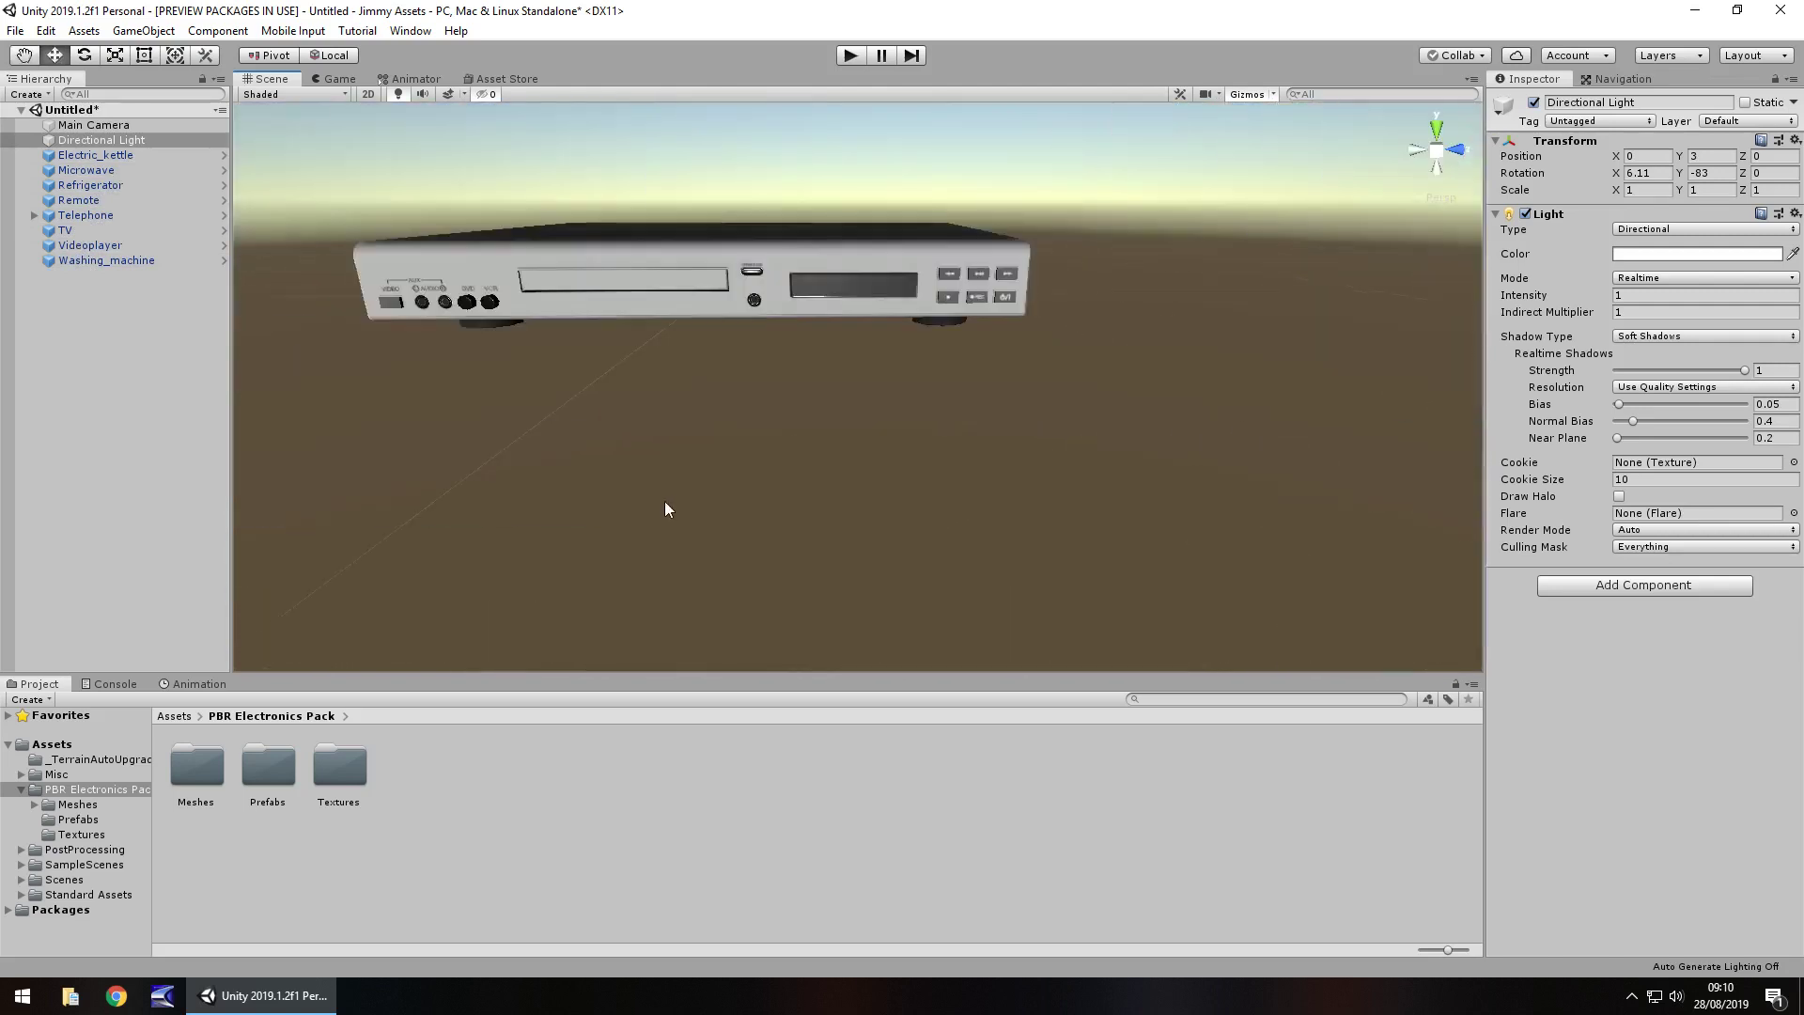
pyautogui.scroll(-2, 846, 462)
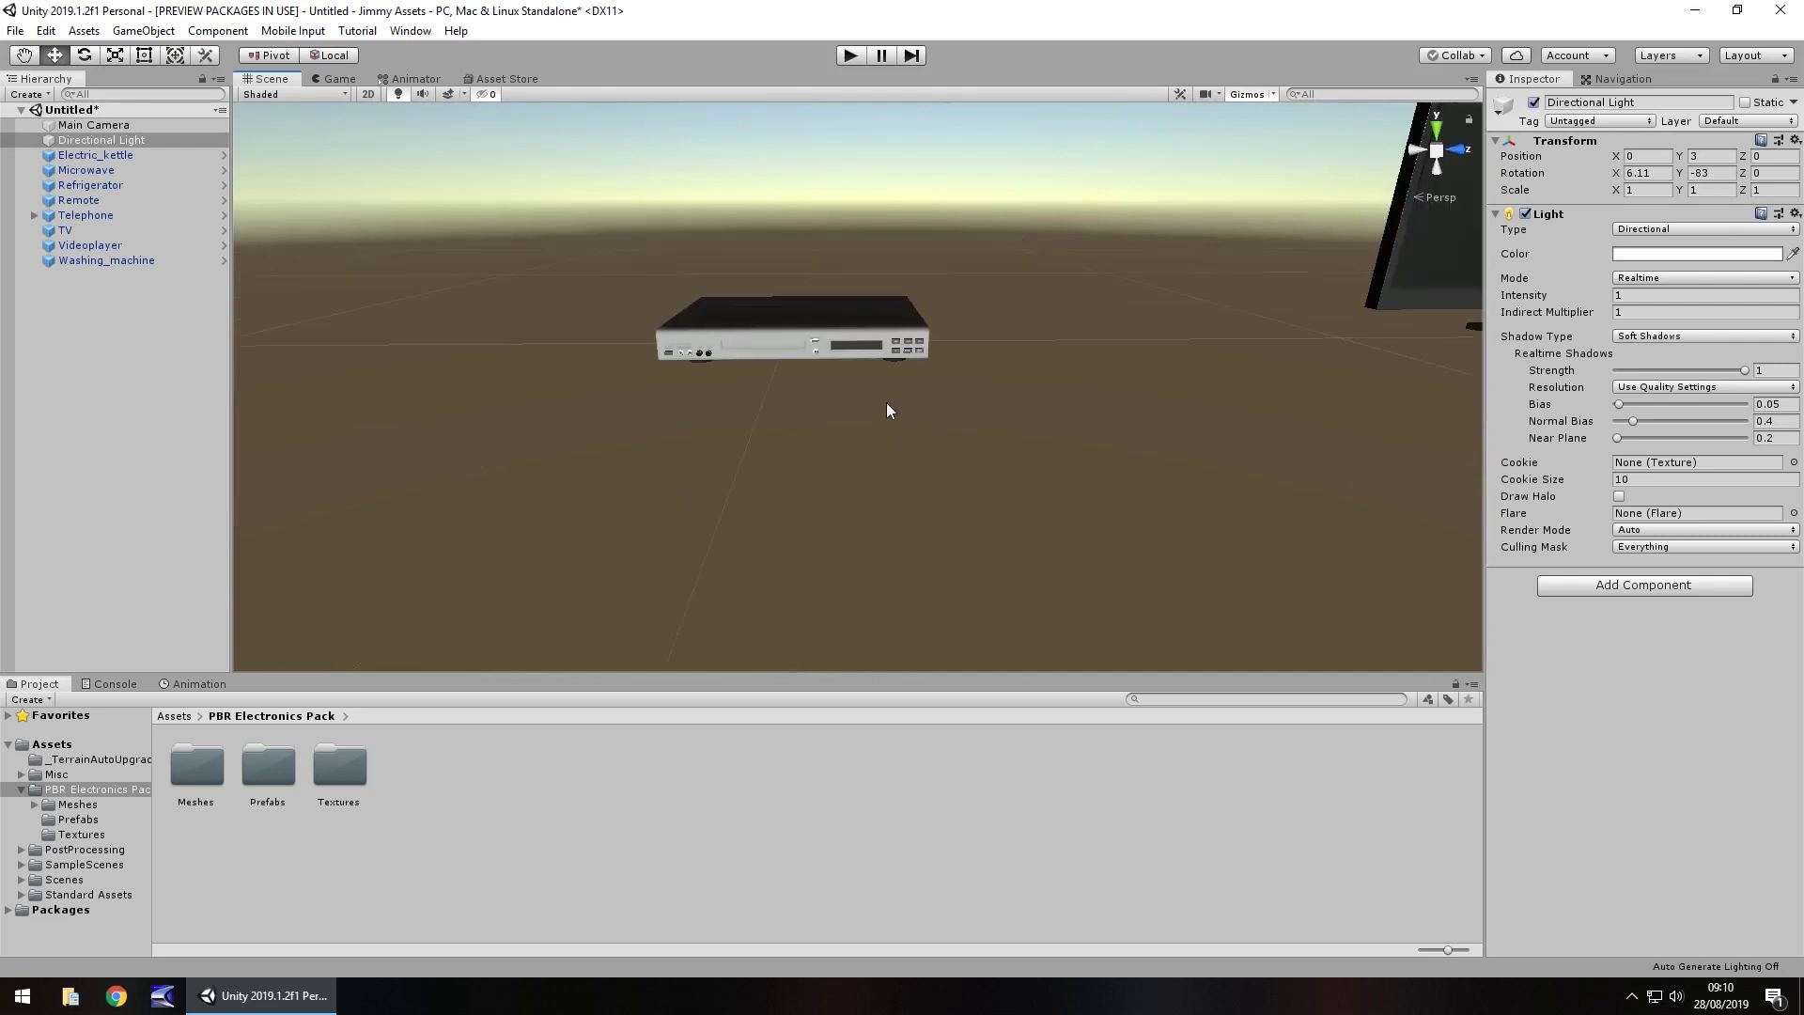
pyautogui.click(786, 344)
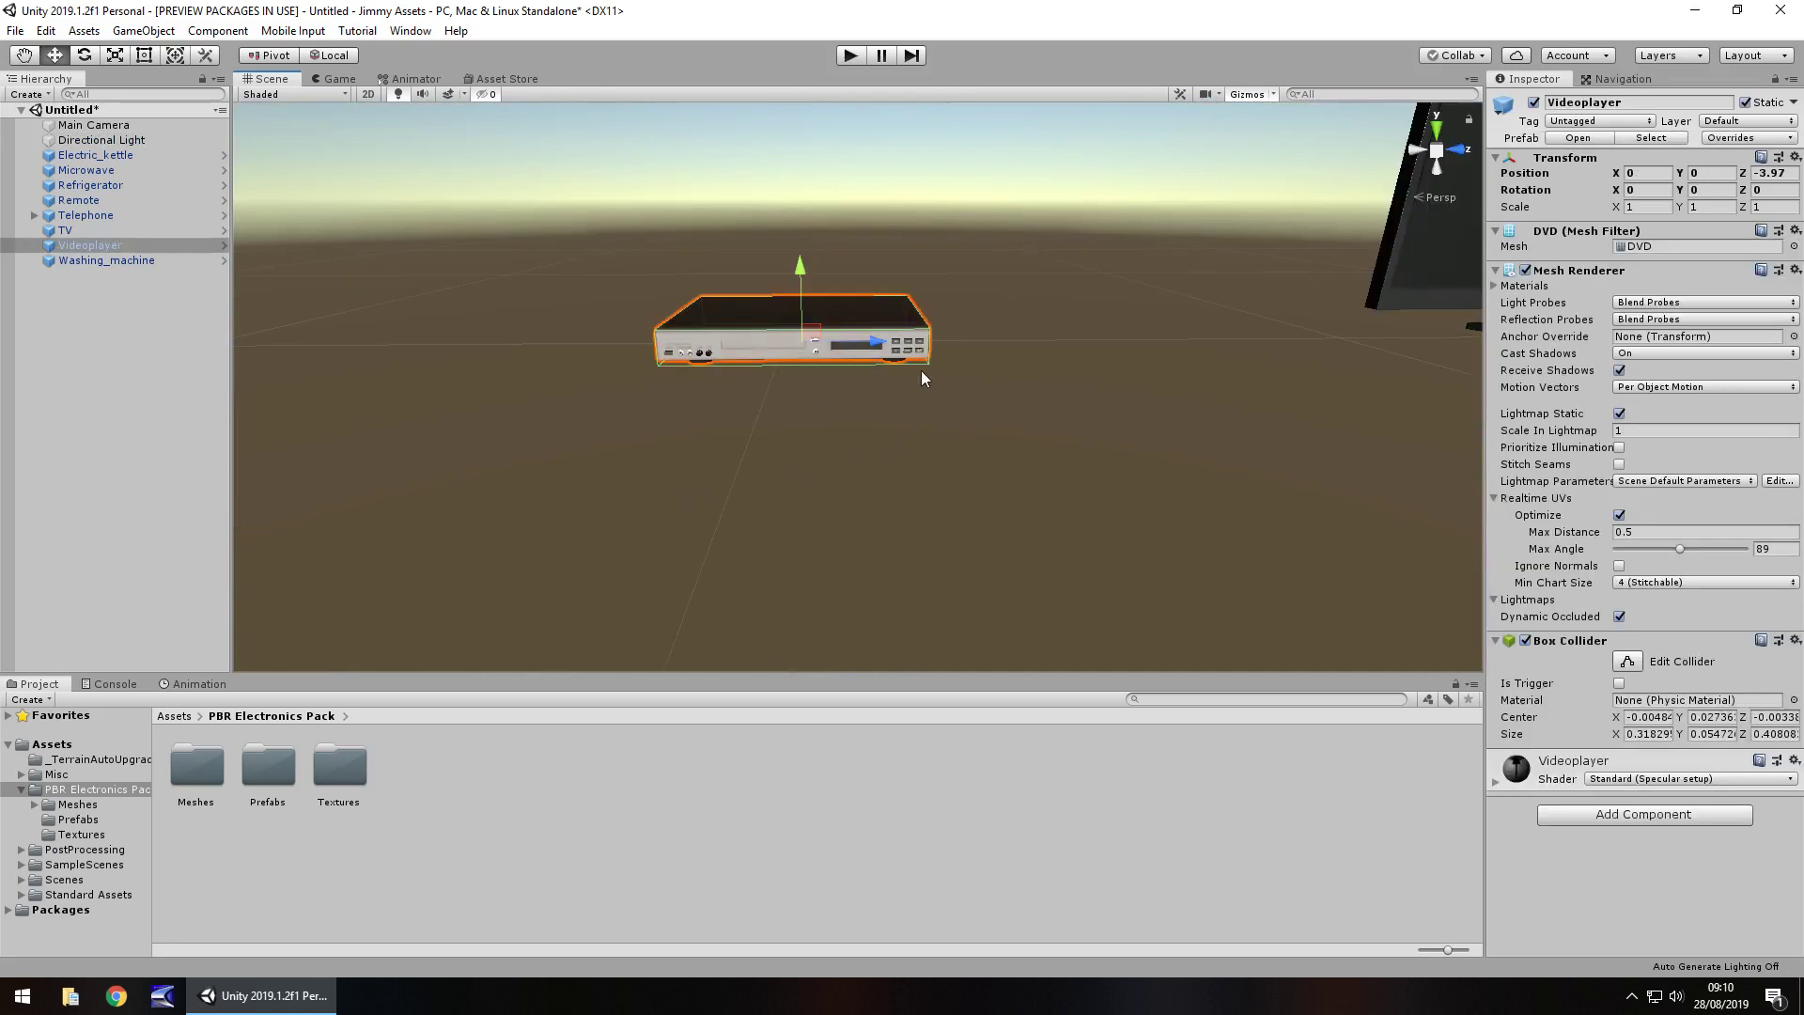
pyautogui.moveTo(1147, 368); pyautogui.dragTo(991, 376, button='middle')
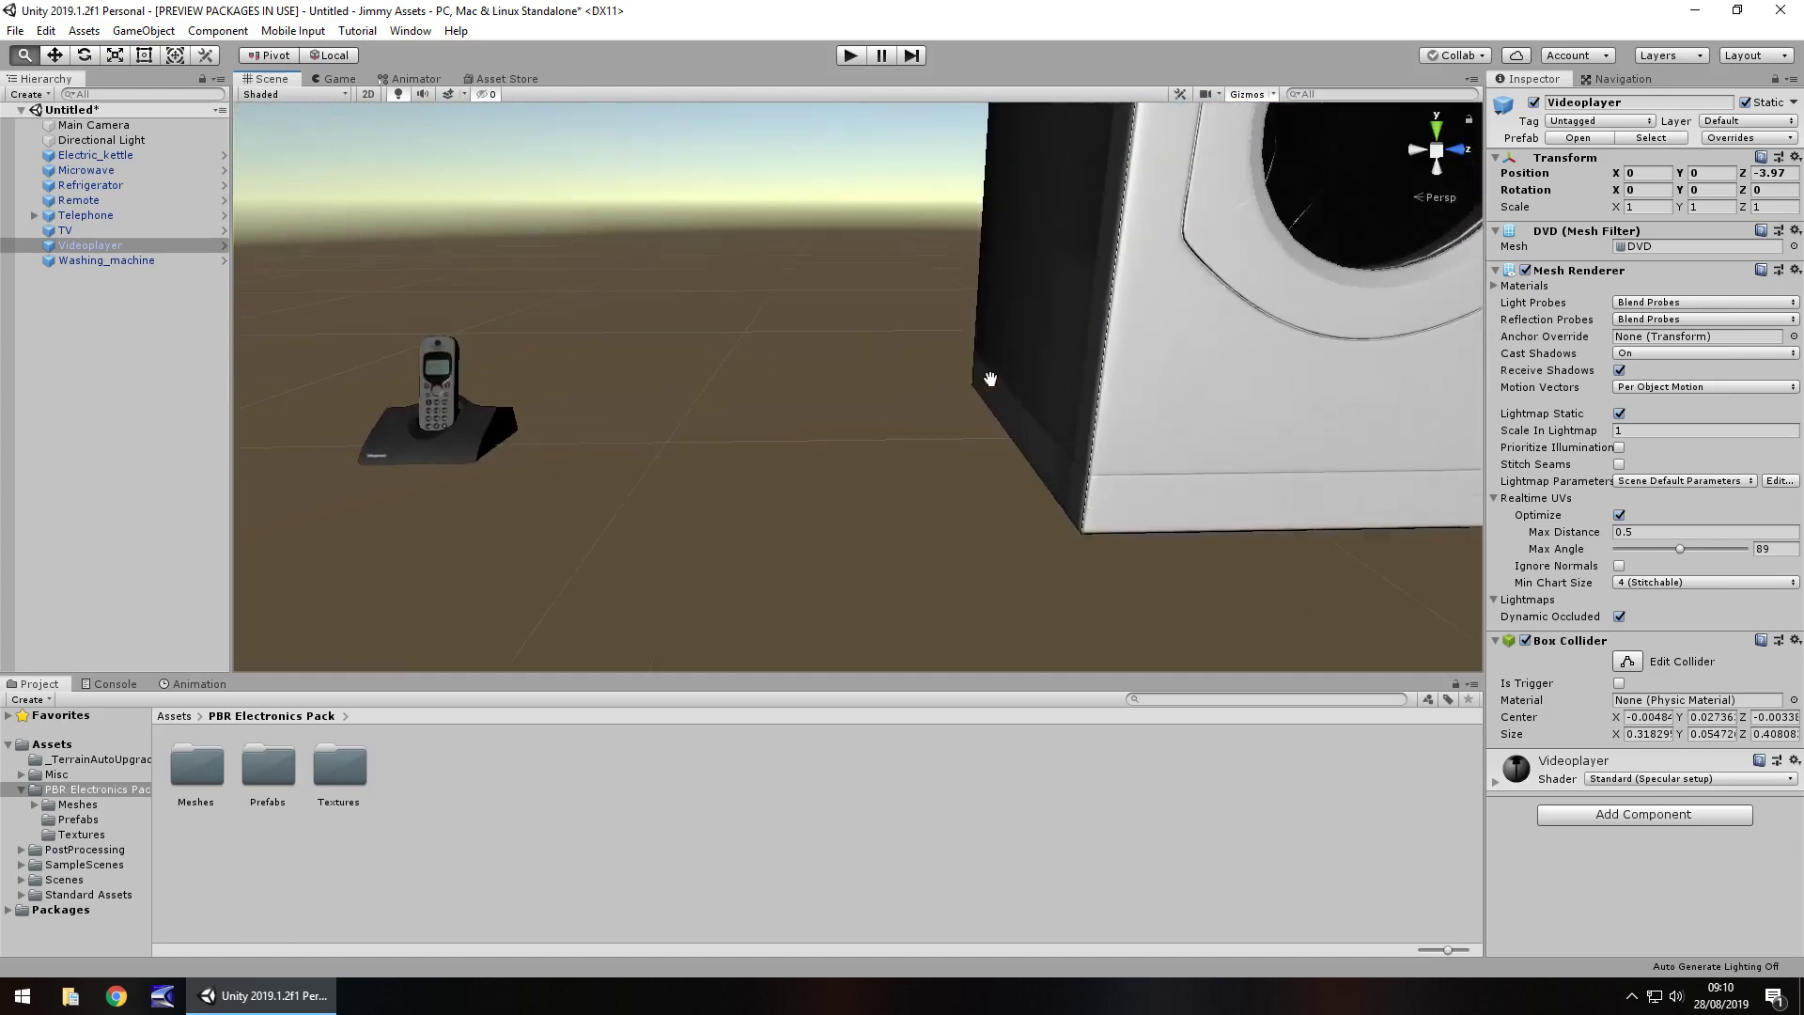
pyautogui.scroll(-6, 991, 366)
pyautogui.moveTo(991, 365); pyautogui.dragTo(758, 362, button='right')
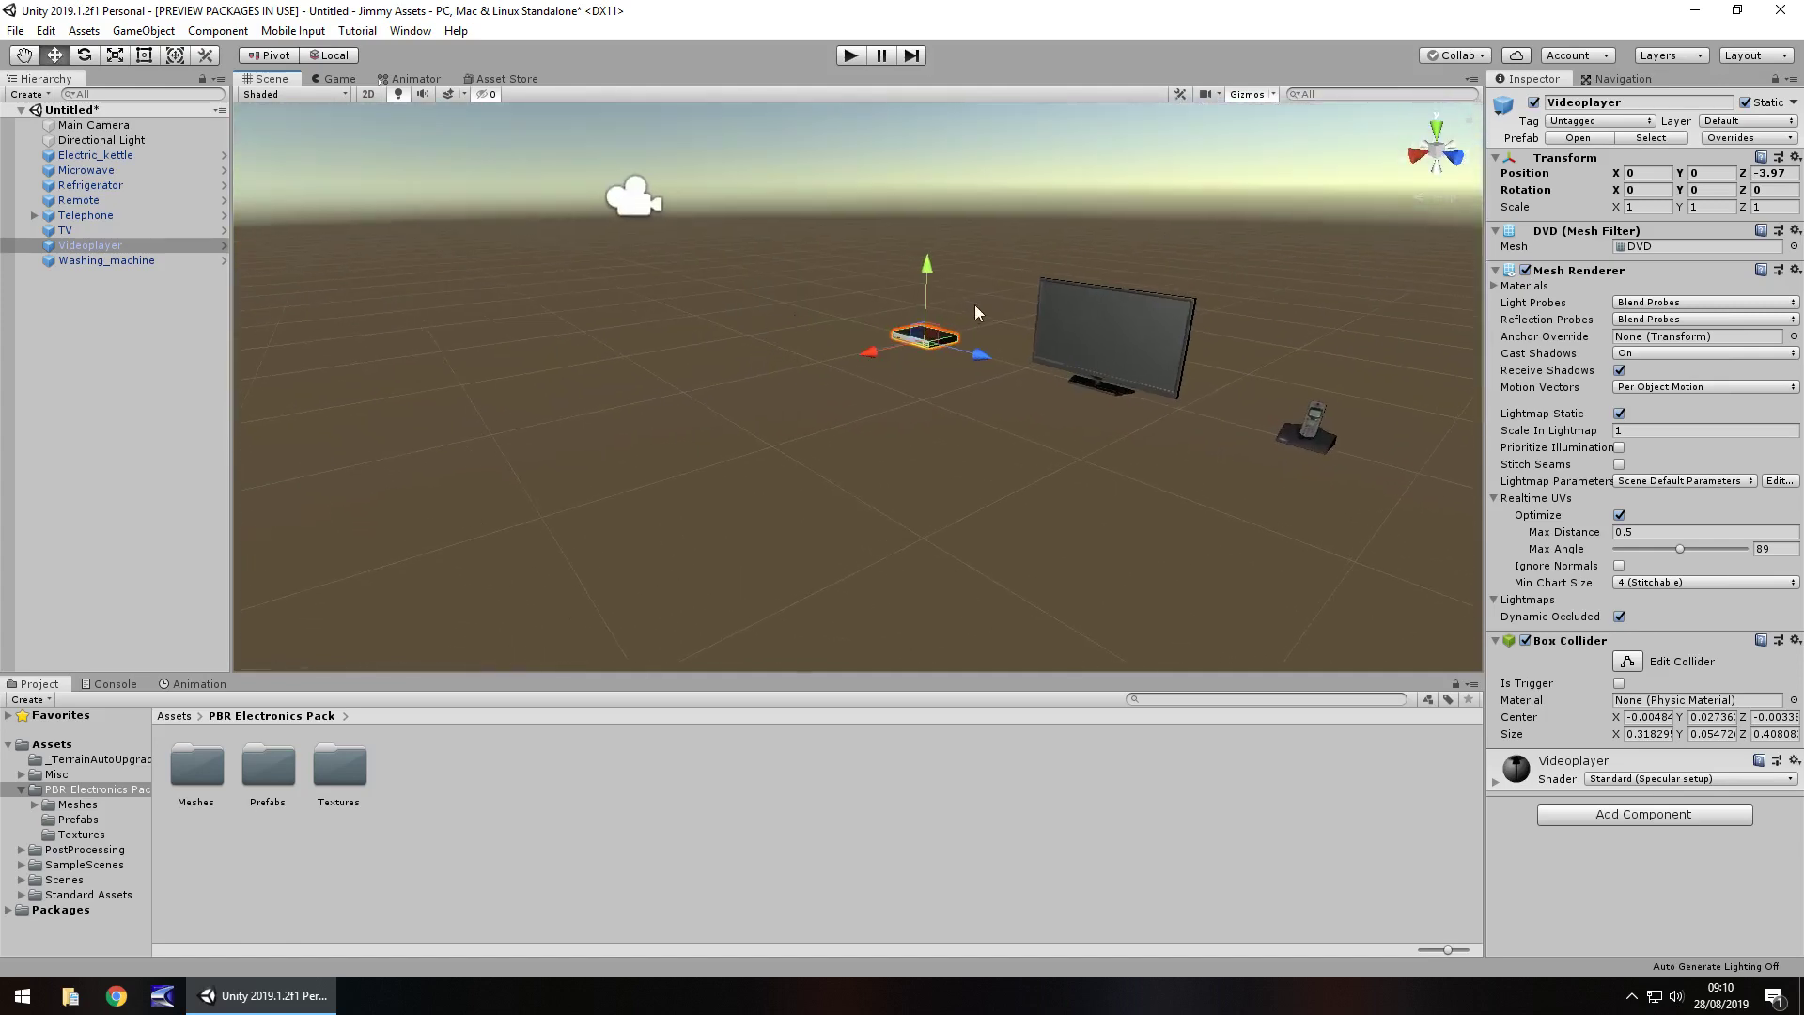
pyautogui.moveTo(975, 305); pyautogui.dragTo(655, 275, button='middle')
pyautogui.scroll(-4, 606, 413)
pyautogui.moveTo(598, 436); pyautogui.dragTo(656, 406, button='middle')
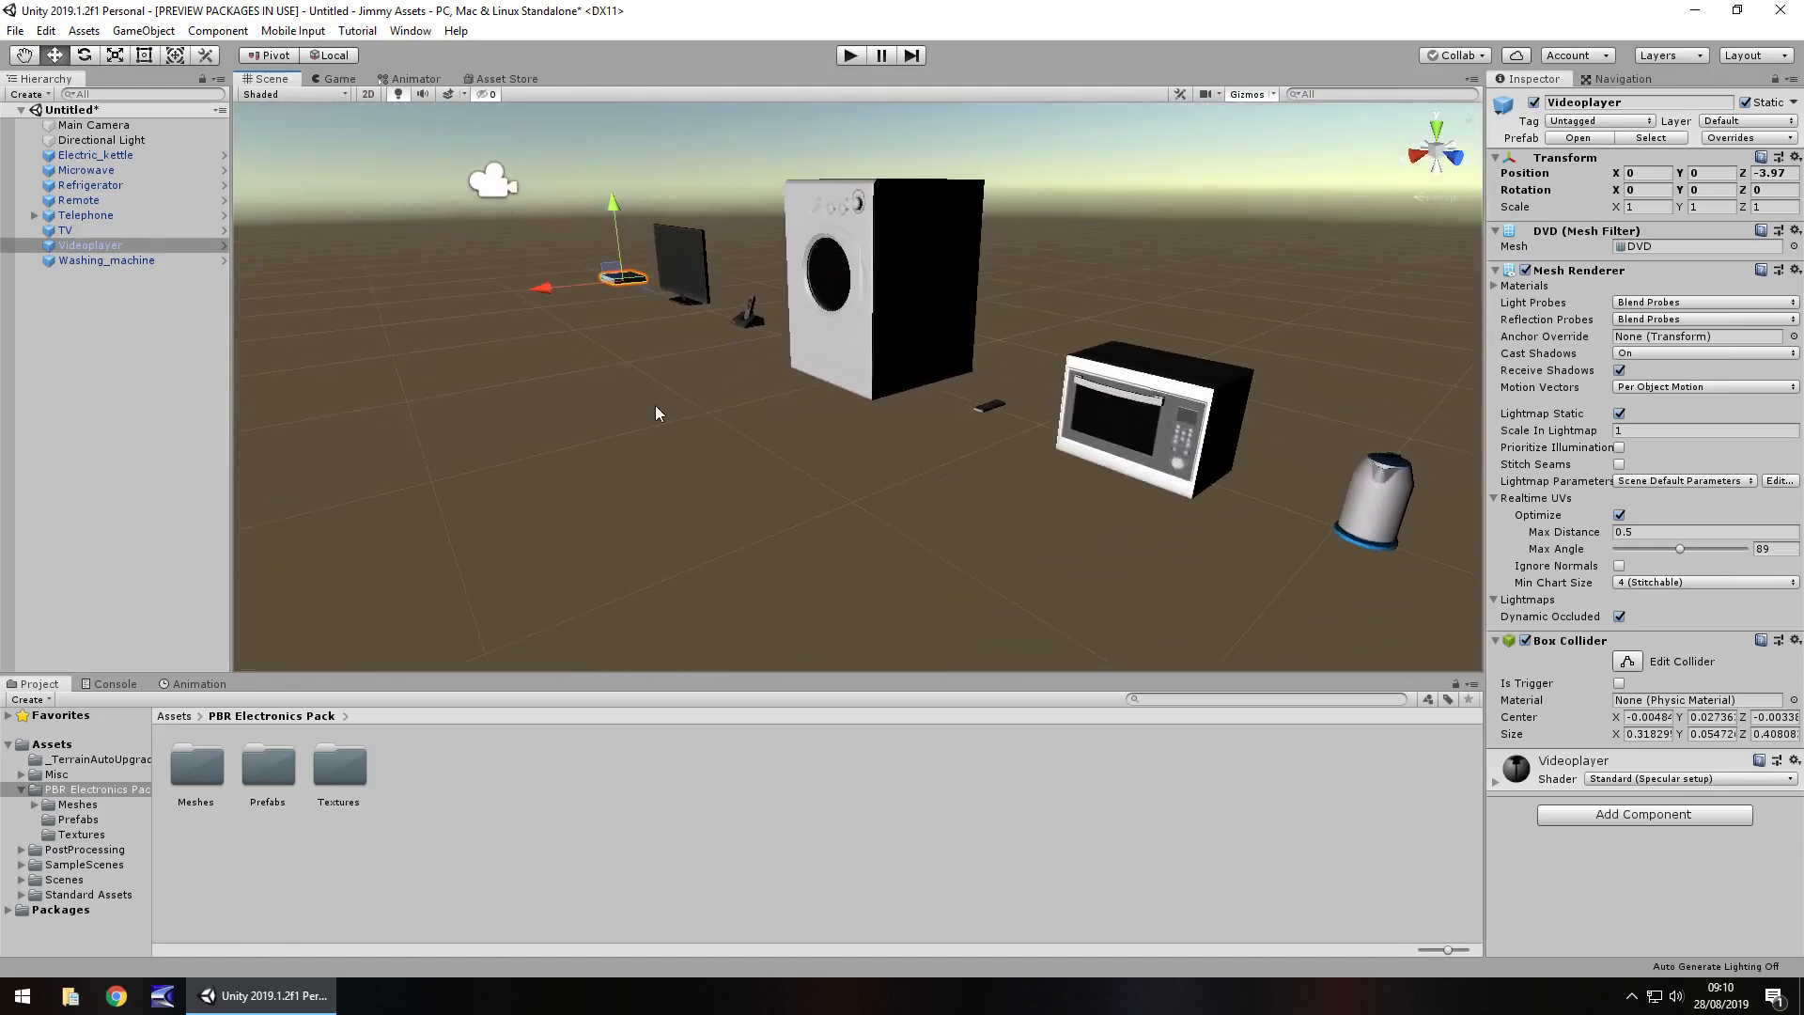
pyautogui.moveTo(656, 412); pyautogui.dragTo(868, 402, button='right')
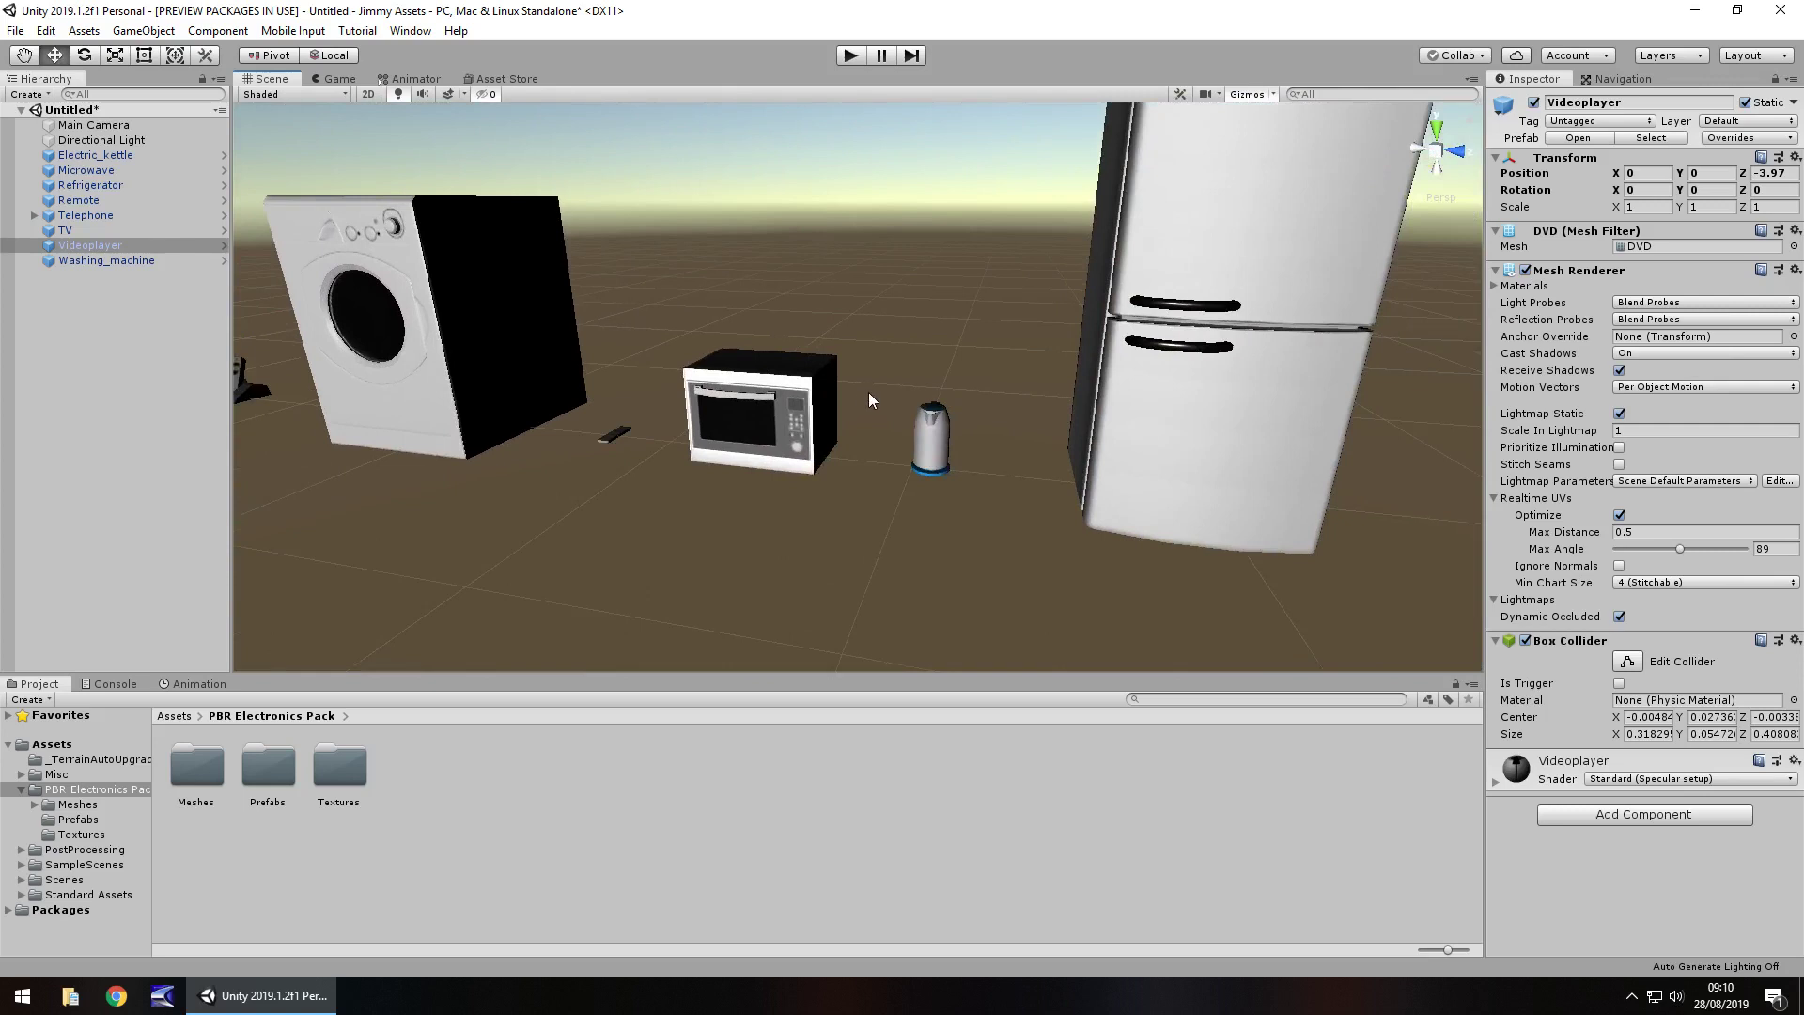
pyautogui.press('Left')
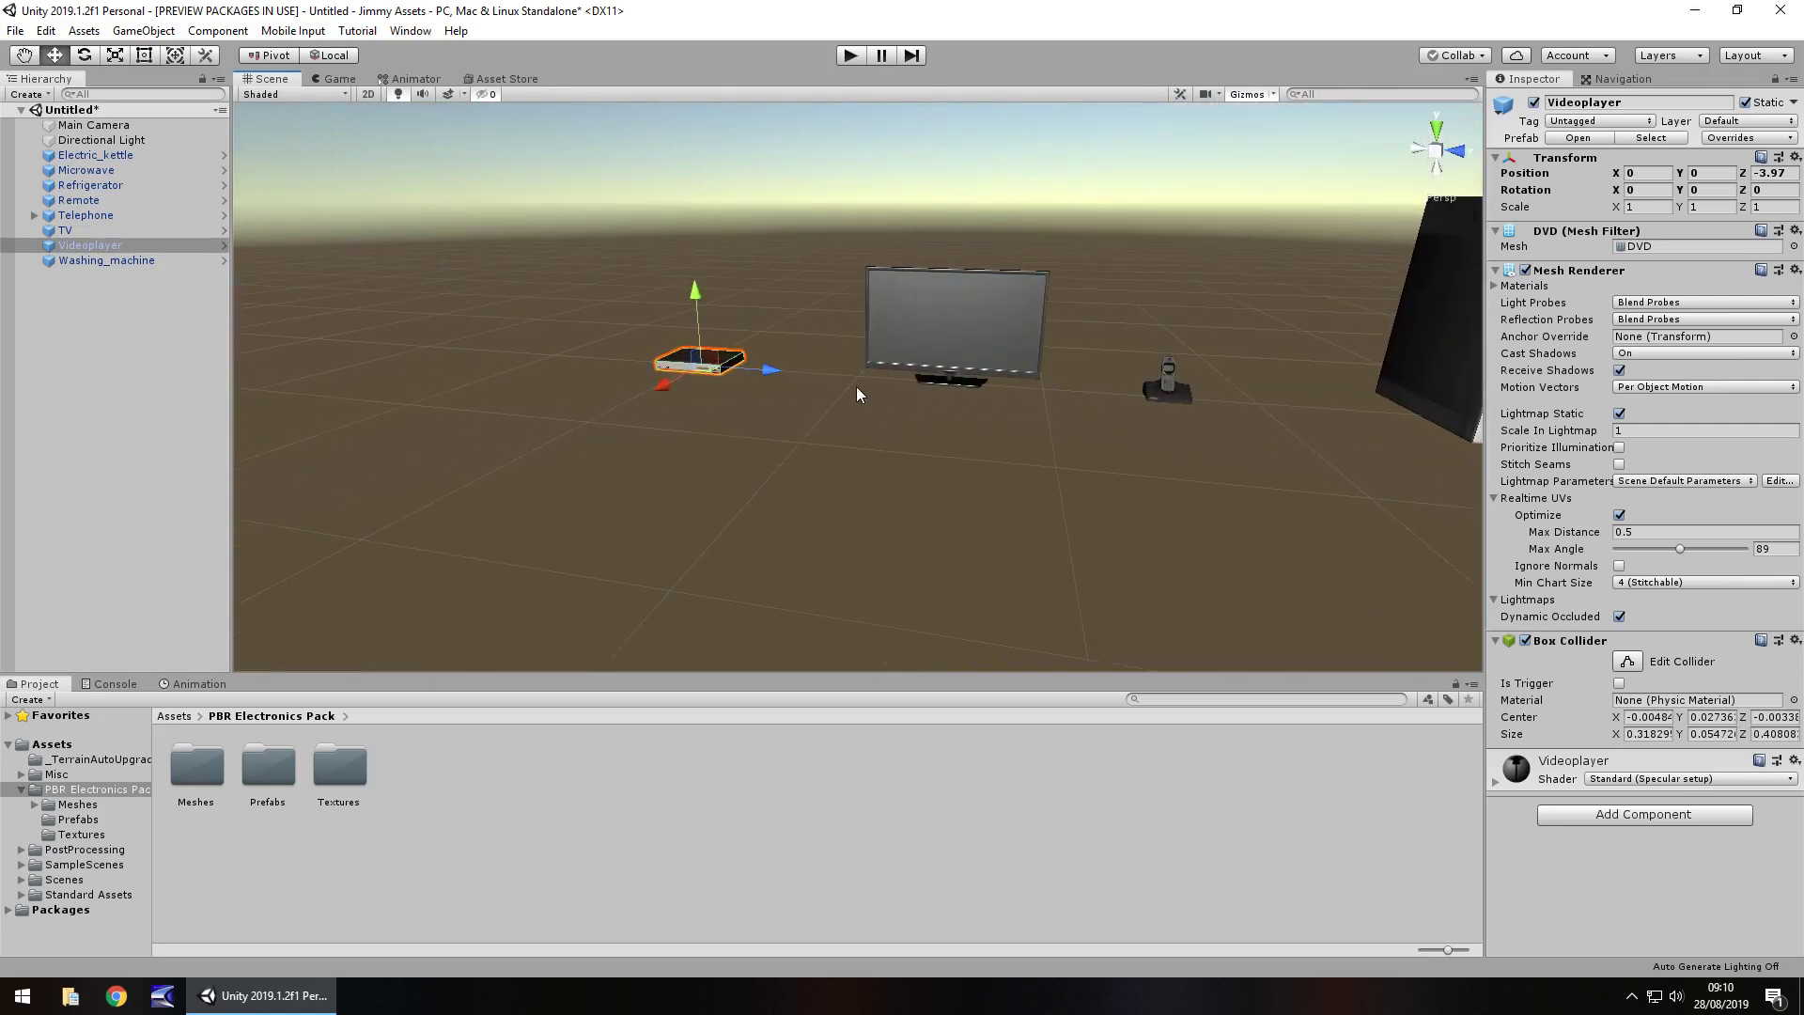
pyautogui.moveTo(855, 386); pyautogui.dragTo(1045, 335, button='right')
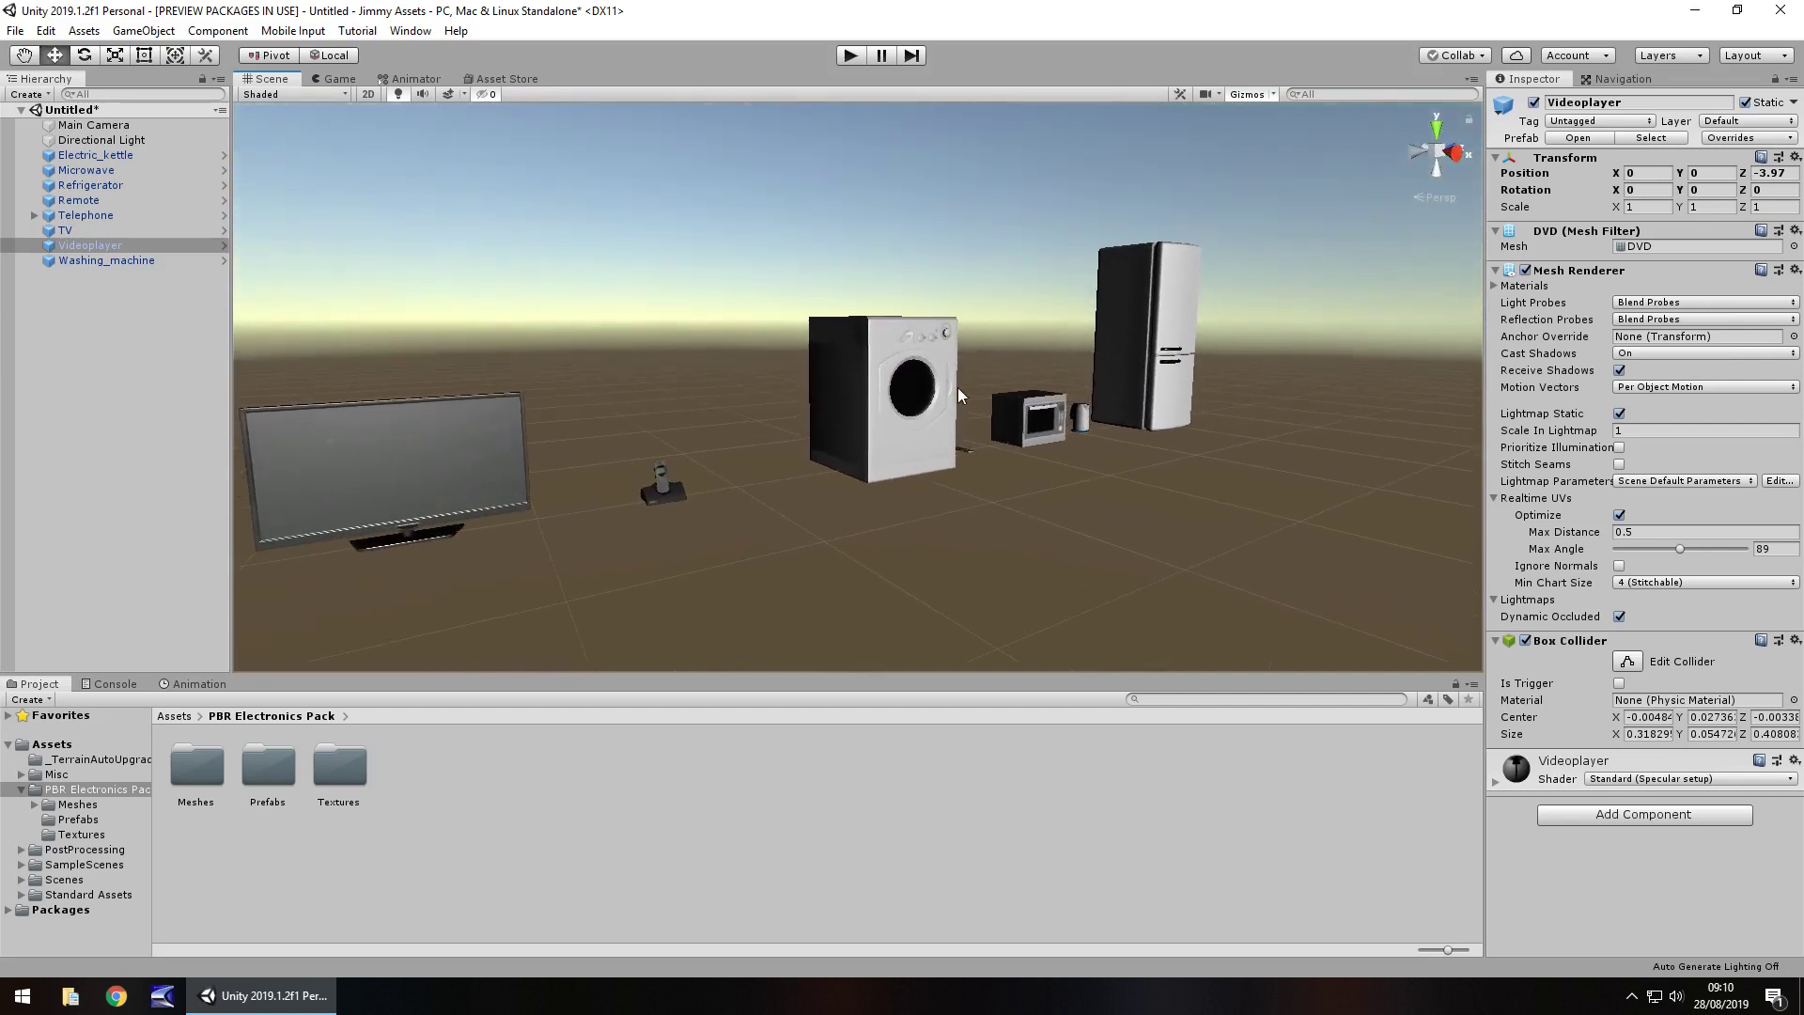
# - Set the normal map strength of the washing machine's transparent material to 73.5
pyautogui.click(898, 410)
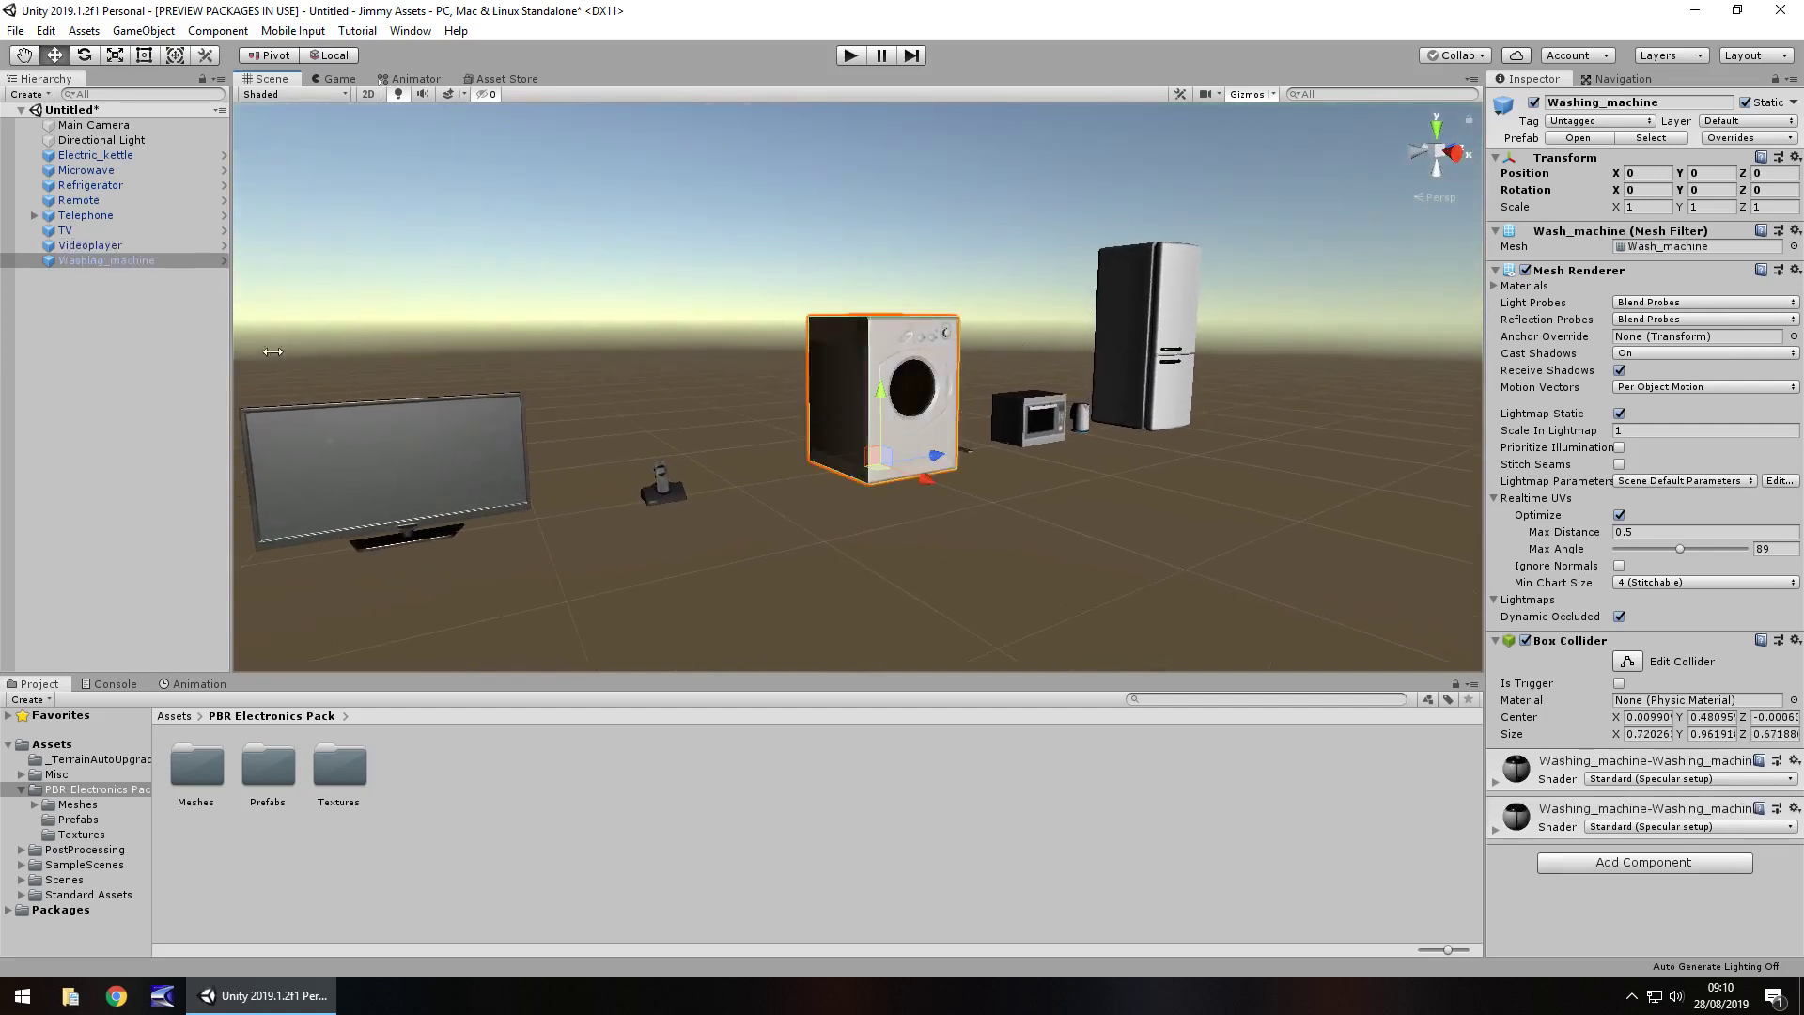
pyautogui.click(1495, 832)
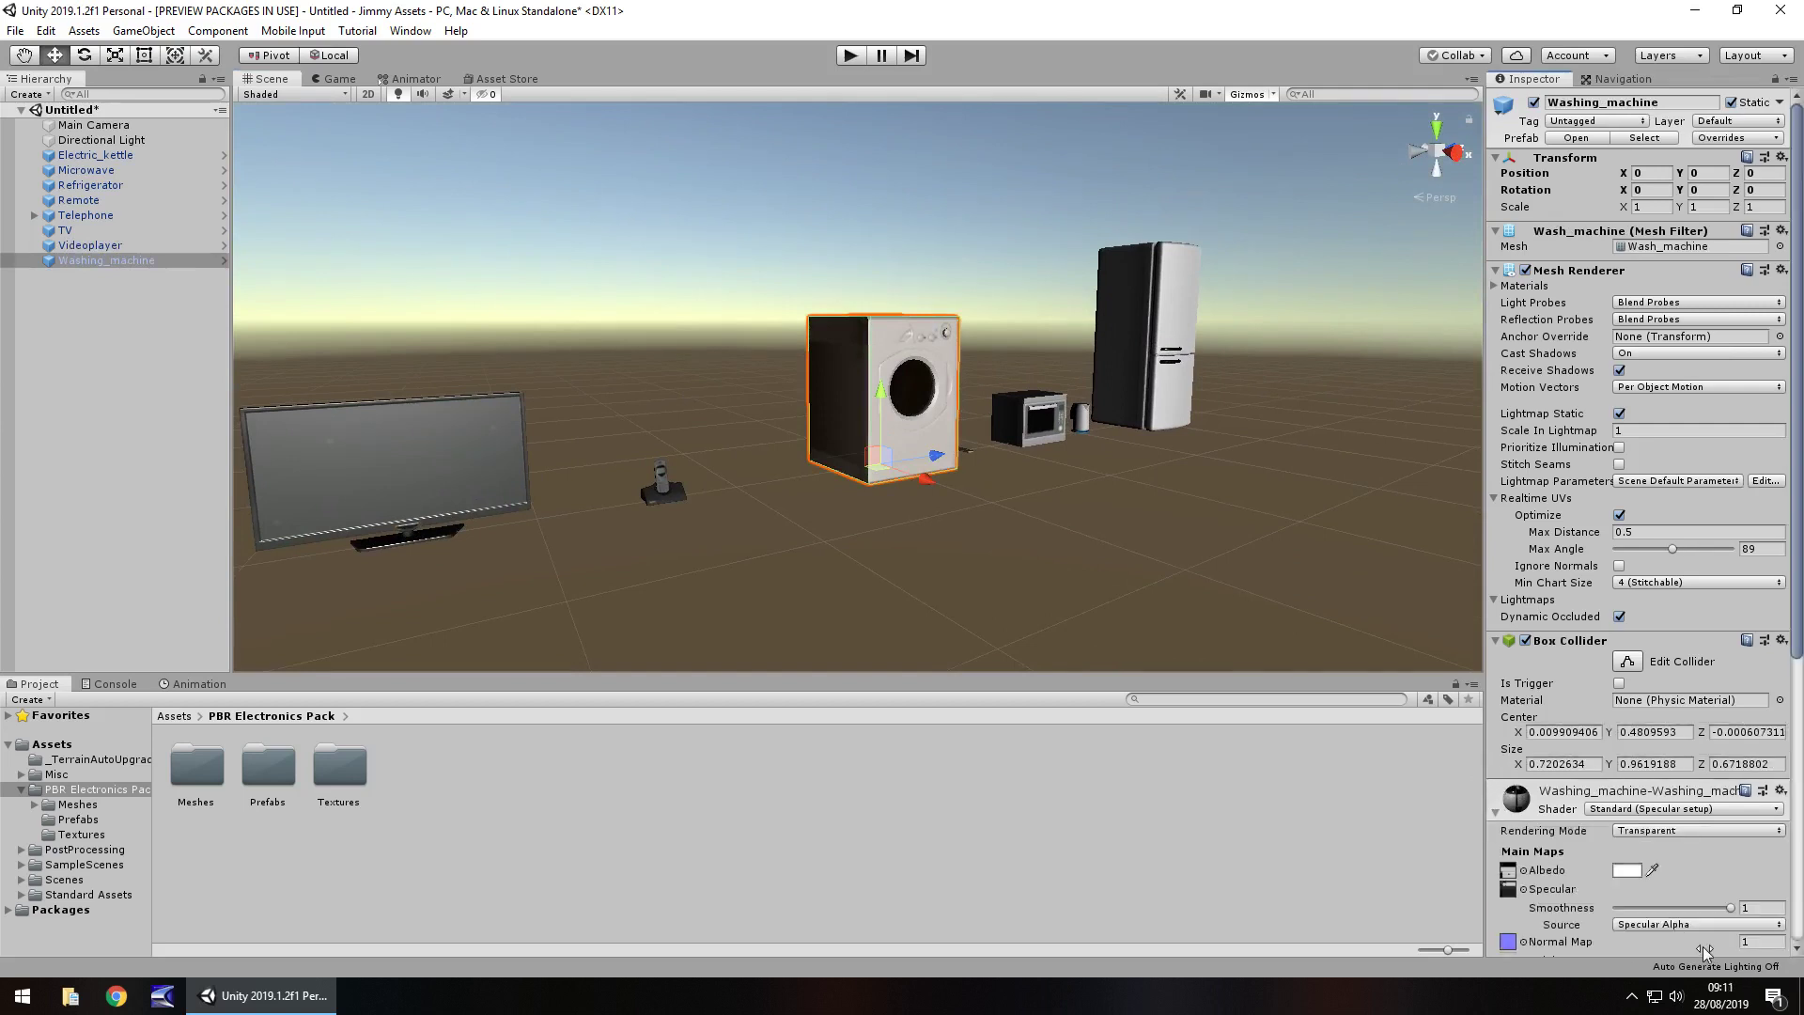
pyautogui.moveTo(1737, 939); pyautogui.dragTo(329, 947)
pyautogui.scroll(-5, 1607, 695)
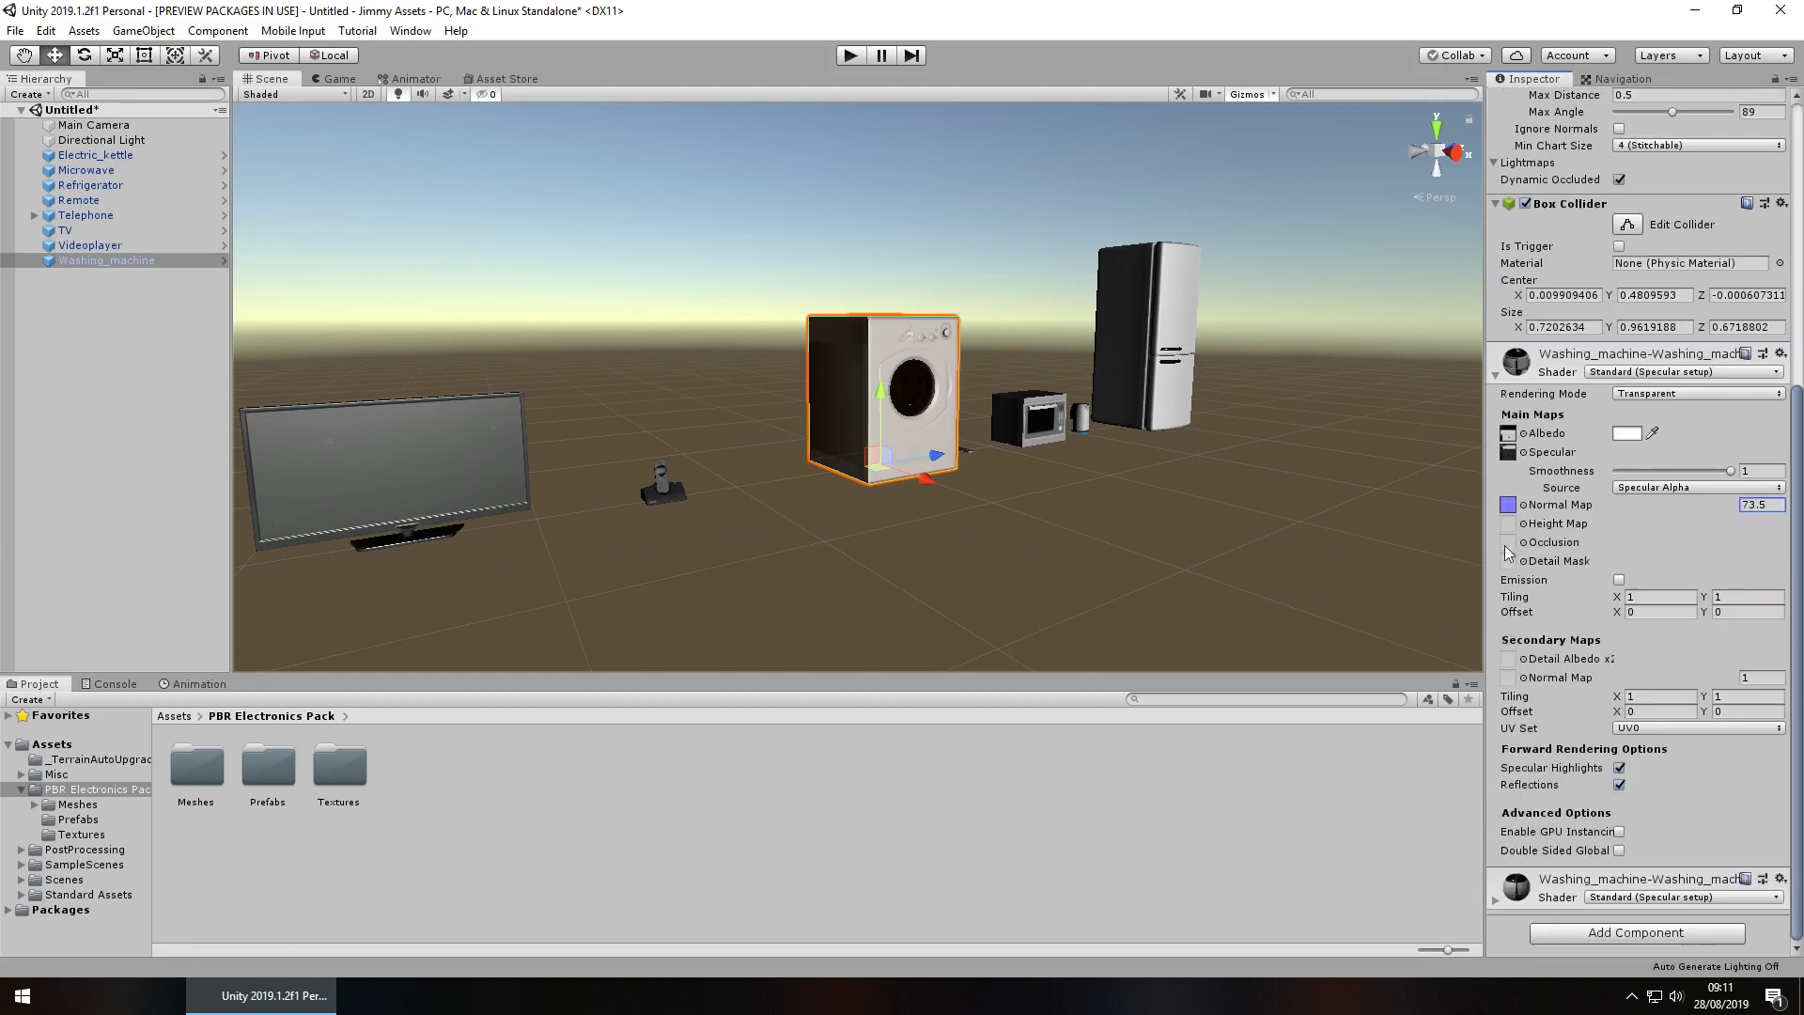
# - Set the normal map strength of the washing machine's opaque material to about 4.88
pyautogui.click(1538, 887)
pyautogui.scroll(-5, 1538, 886)
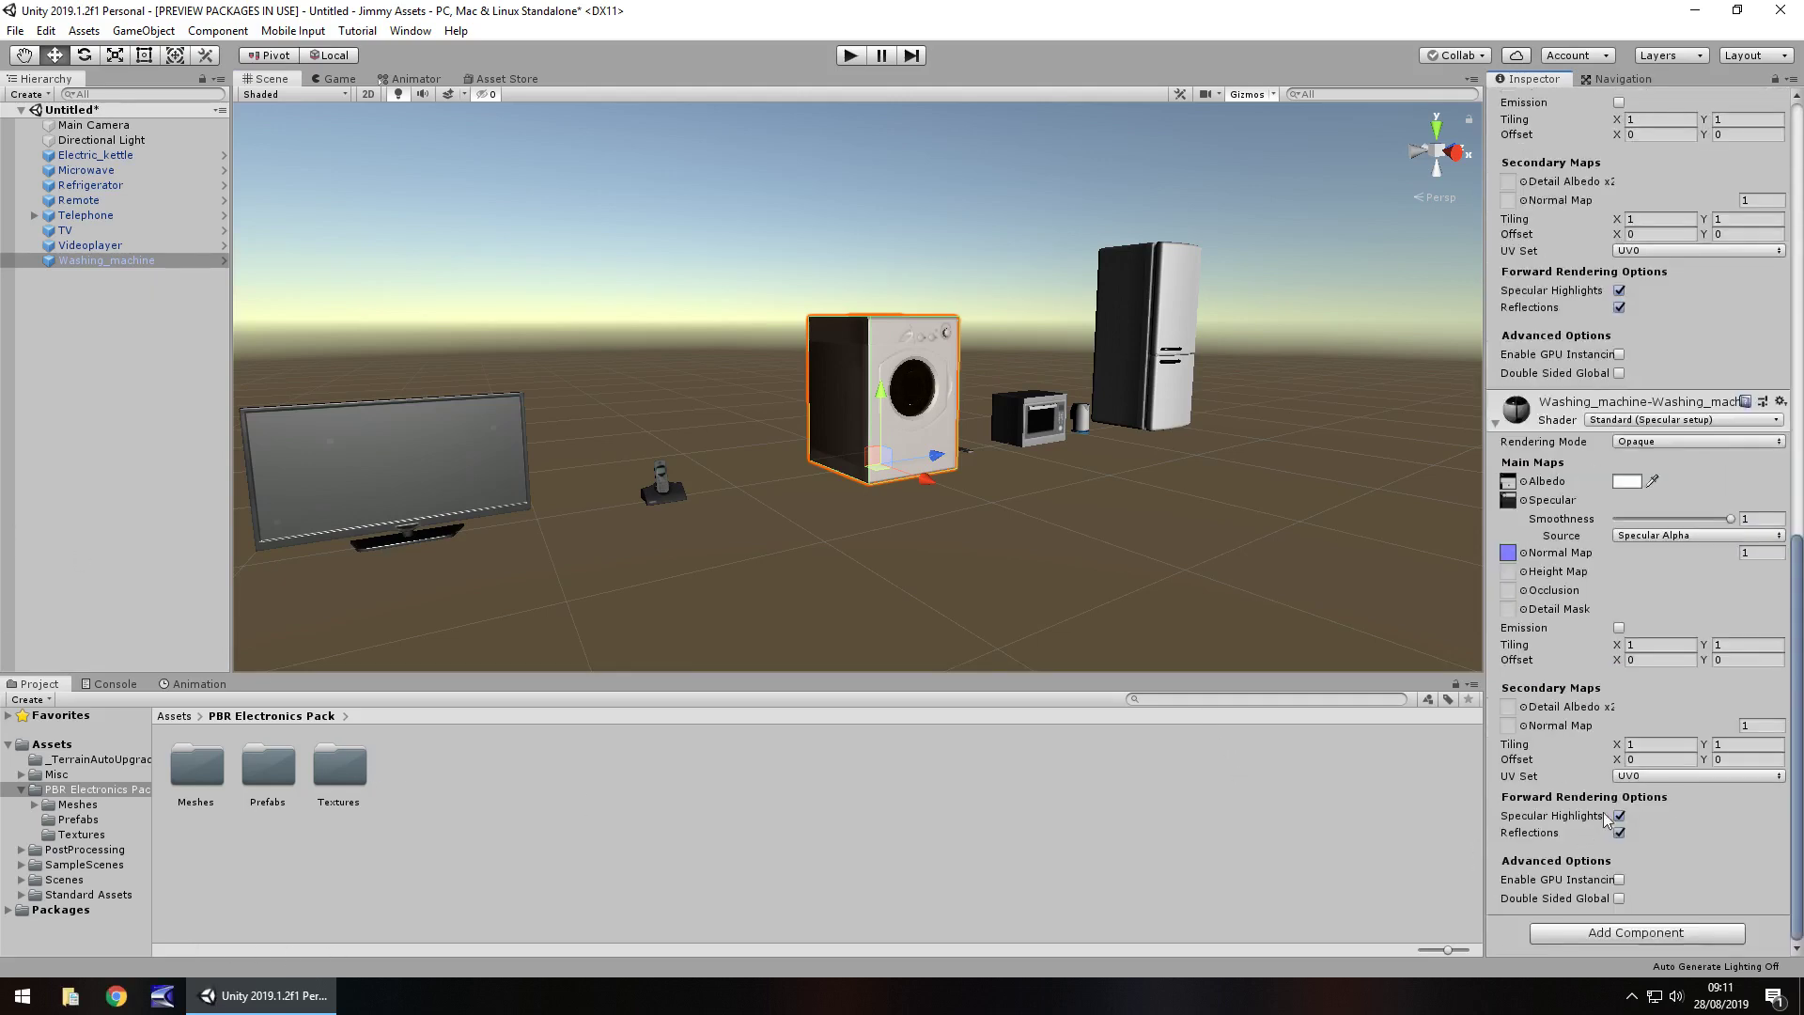
pyautogui.click(1756, 553)
pyautogui.moveTo(1761, 559); pyautogui.dragTo(13, 562)
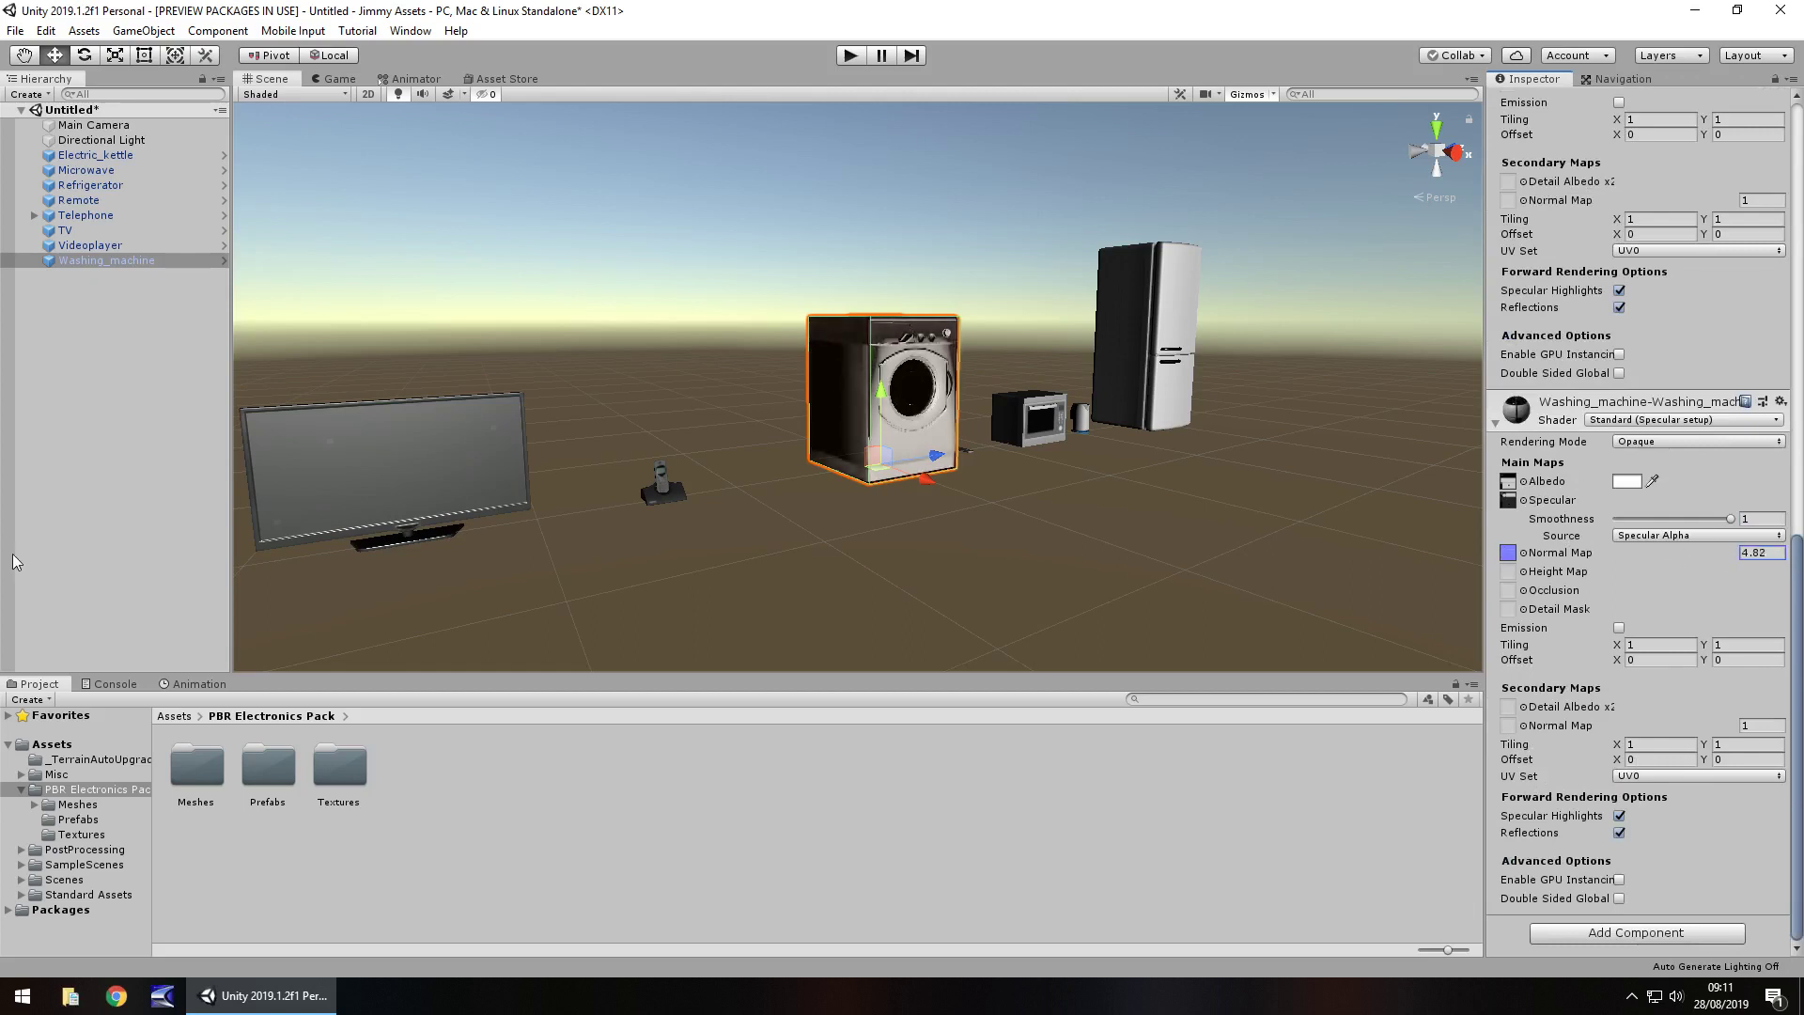
# - Inspect the washing machine's surface and the neighbouring models up close, and check the pack's Asset Store page
pyautogui.press('f')
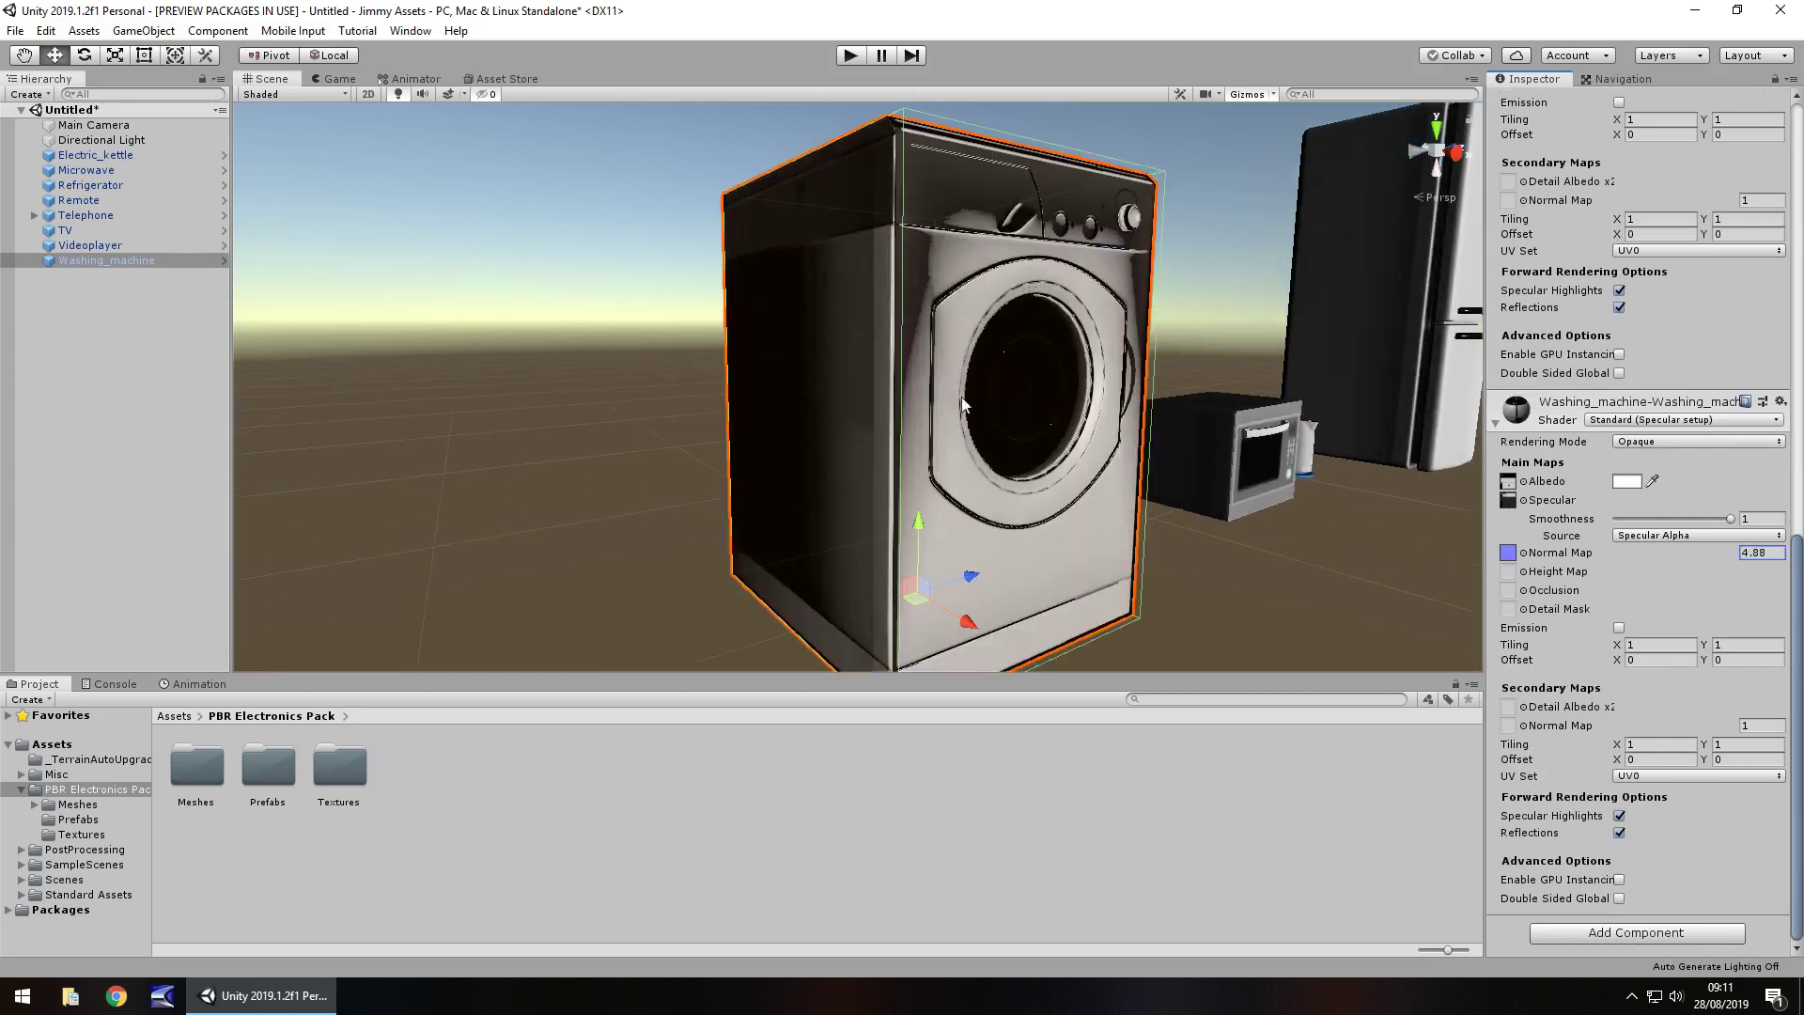
pyautogui.scroll(-5, 1011, 474)
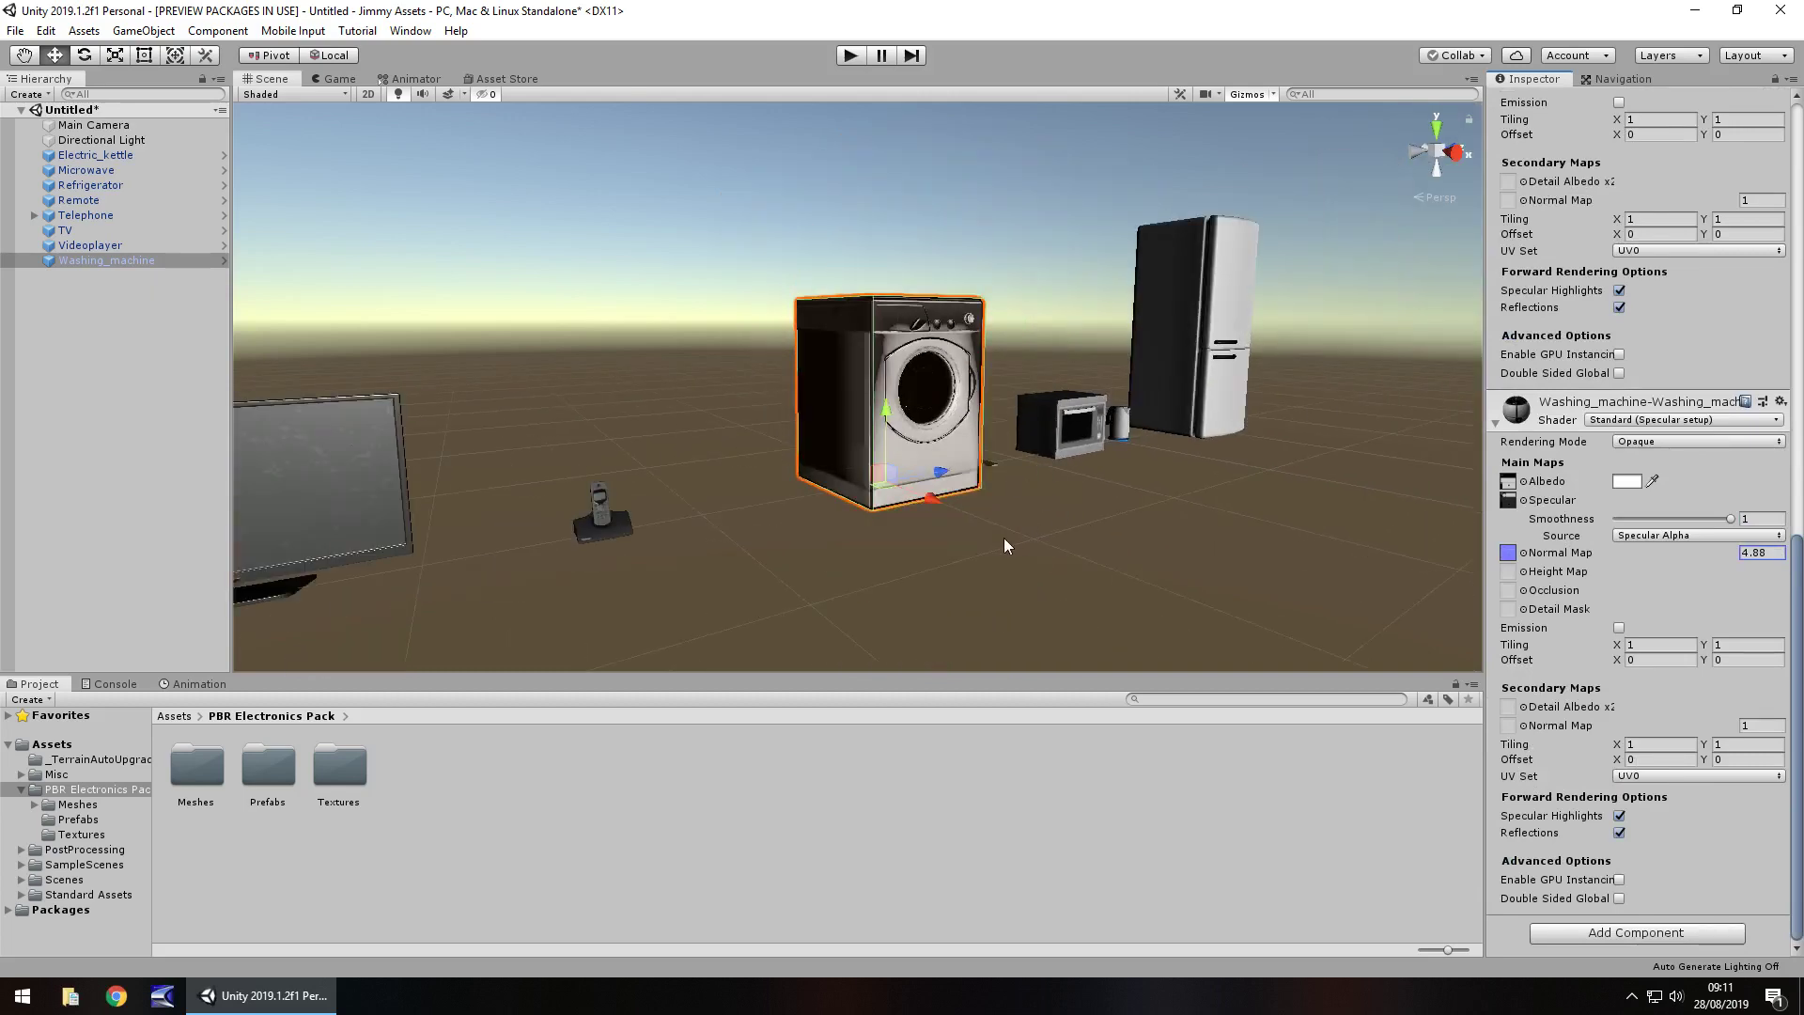
pyautogui.moveTo(1004, 537); pyautogui.dragTo(844, 571, button='right')
pyautogui.moveTo(677, 554); pyautogui.dragTo(711, 93, button='right')
pyautogui.scroll(4, 831, 545)
pyautogui.click(499, 81)
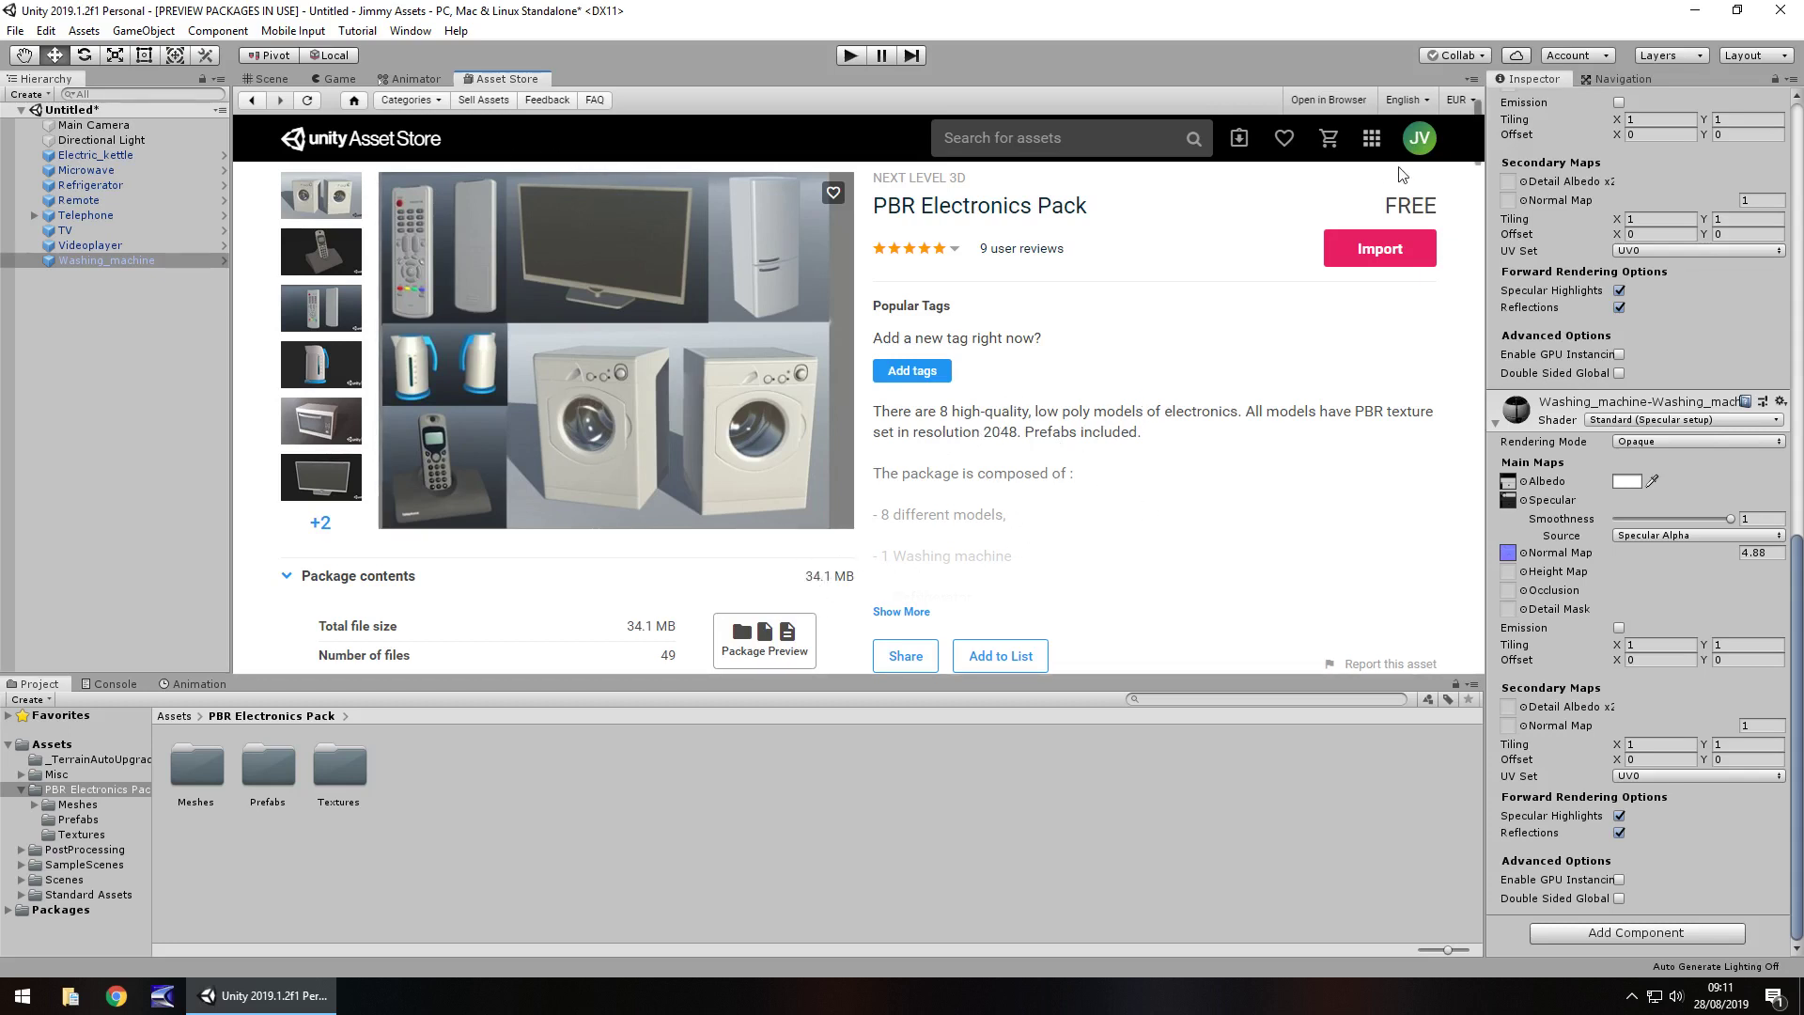
pyautogui.click(273, 78)
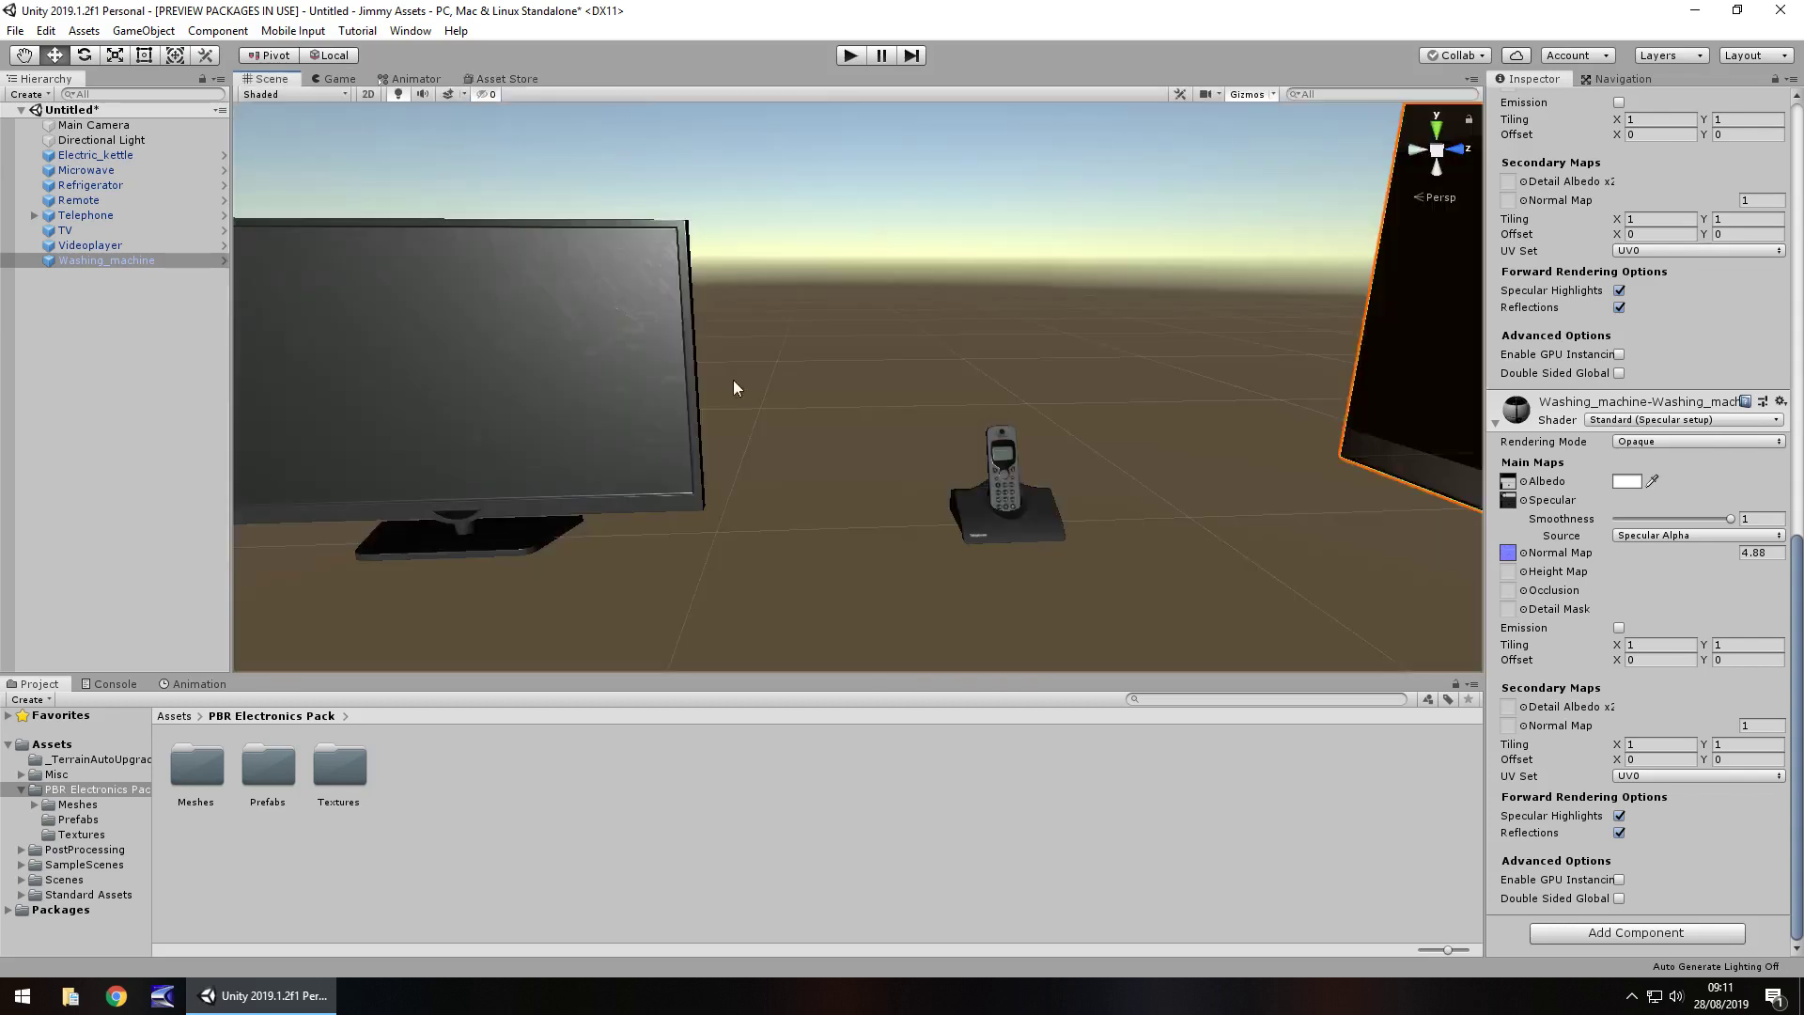
pyautogui.press('f')
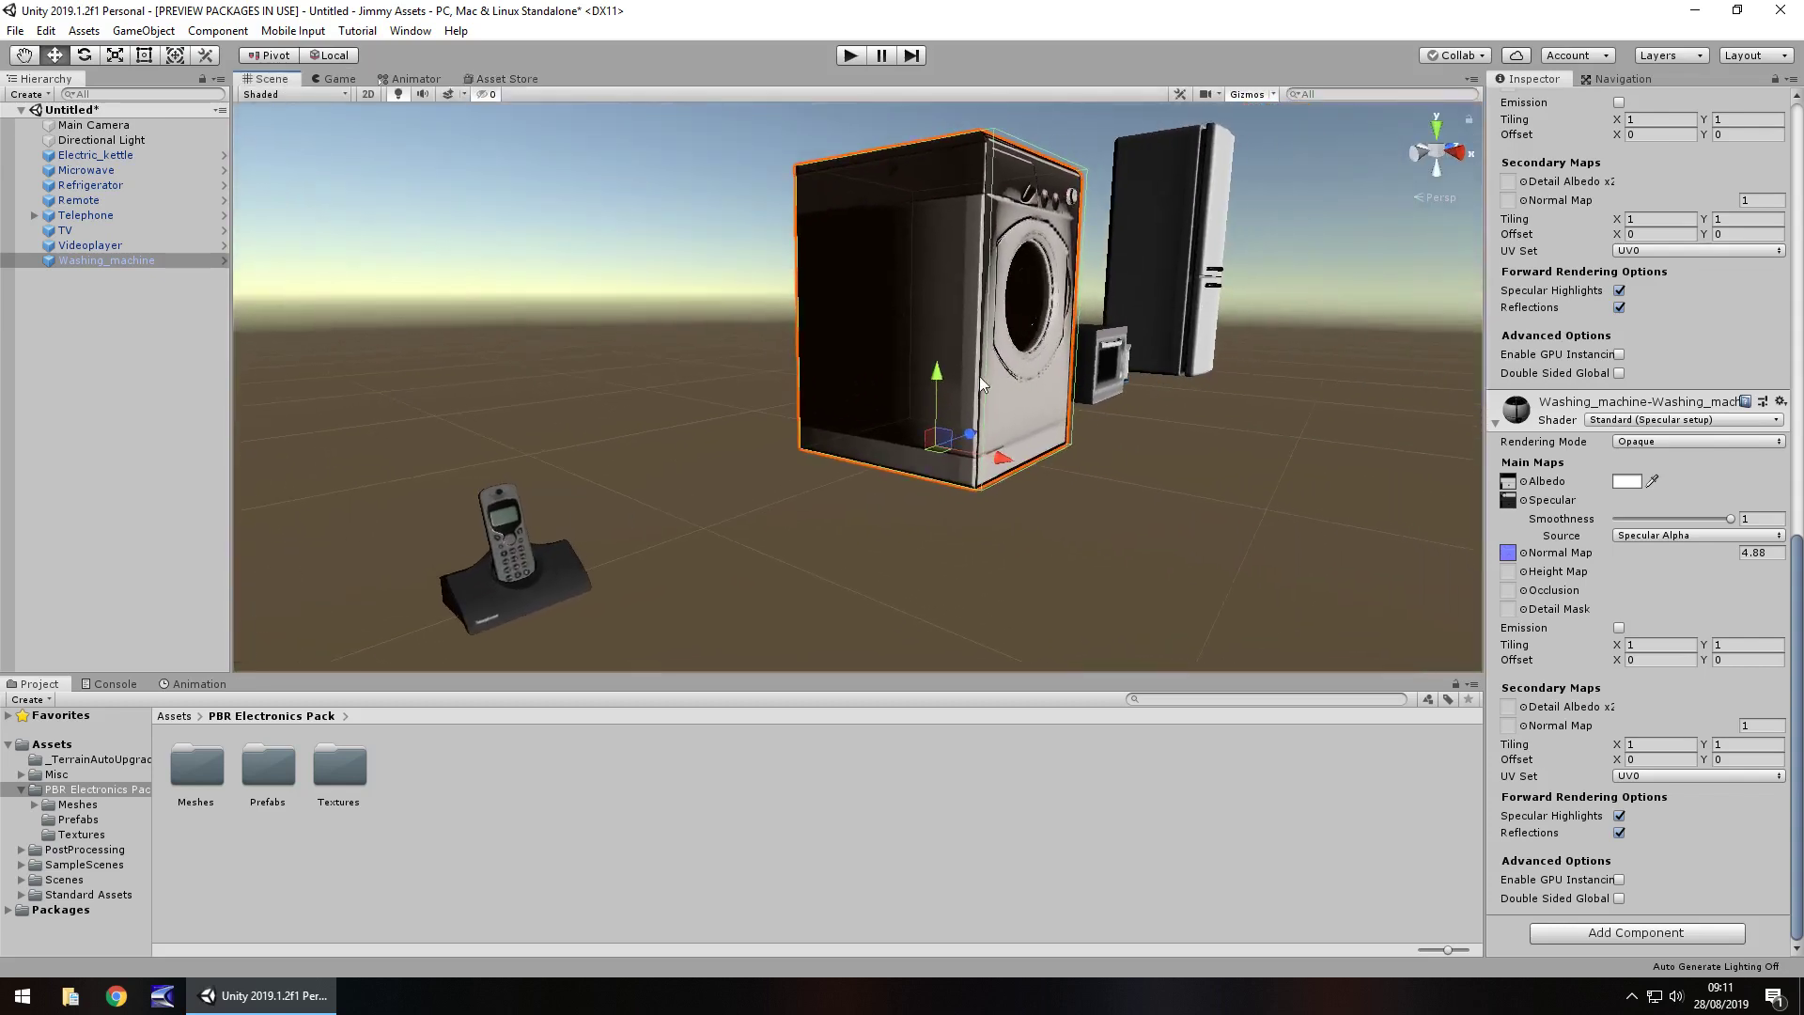
pyautogui.press('d')
pyautogui.moveTo(1007, 399); pyautogui.dragTo(784, 380, button='right')
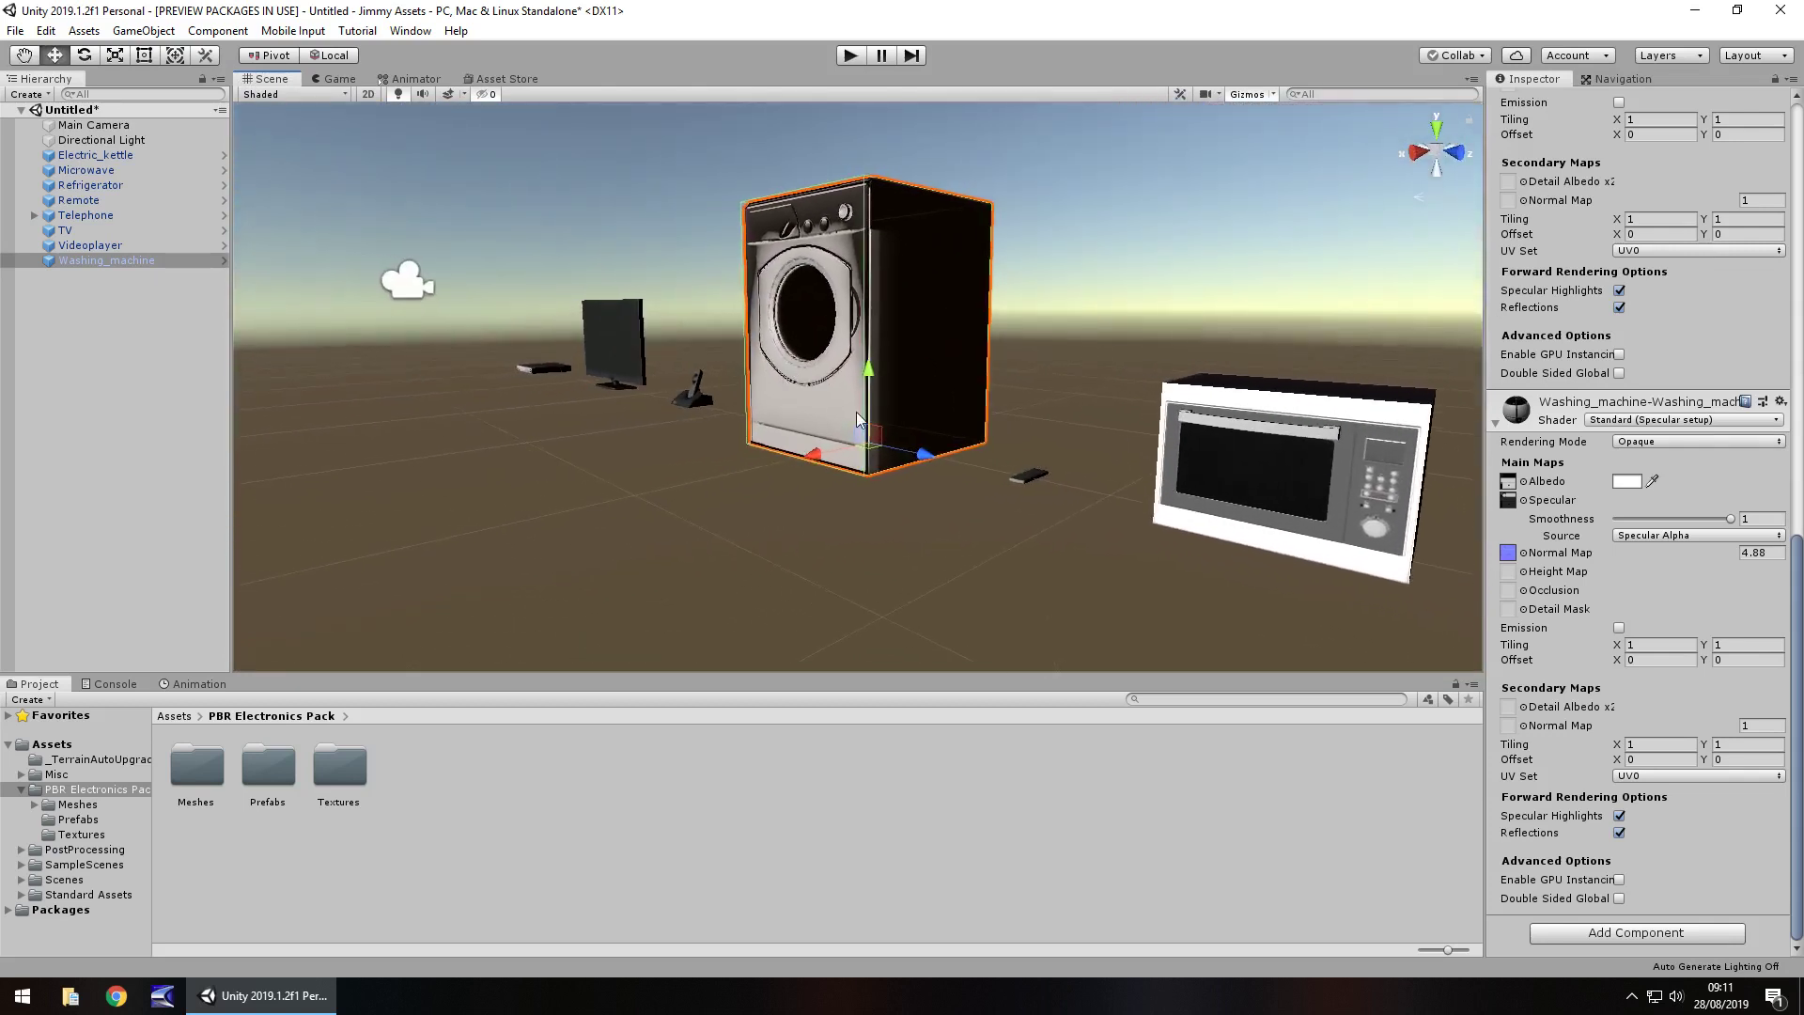
pyautogui.moveTo(881, 499); pyautogui.dragTo(759, 513, button='right')
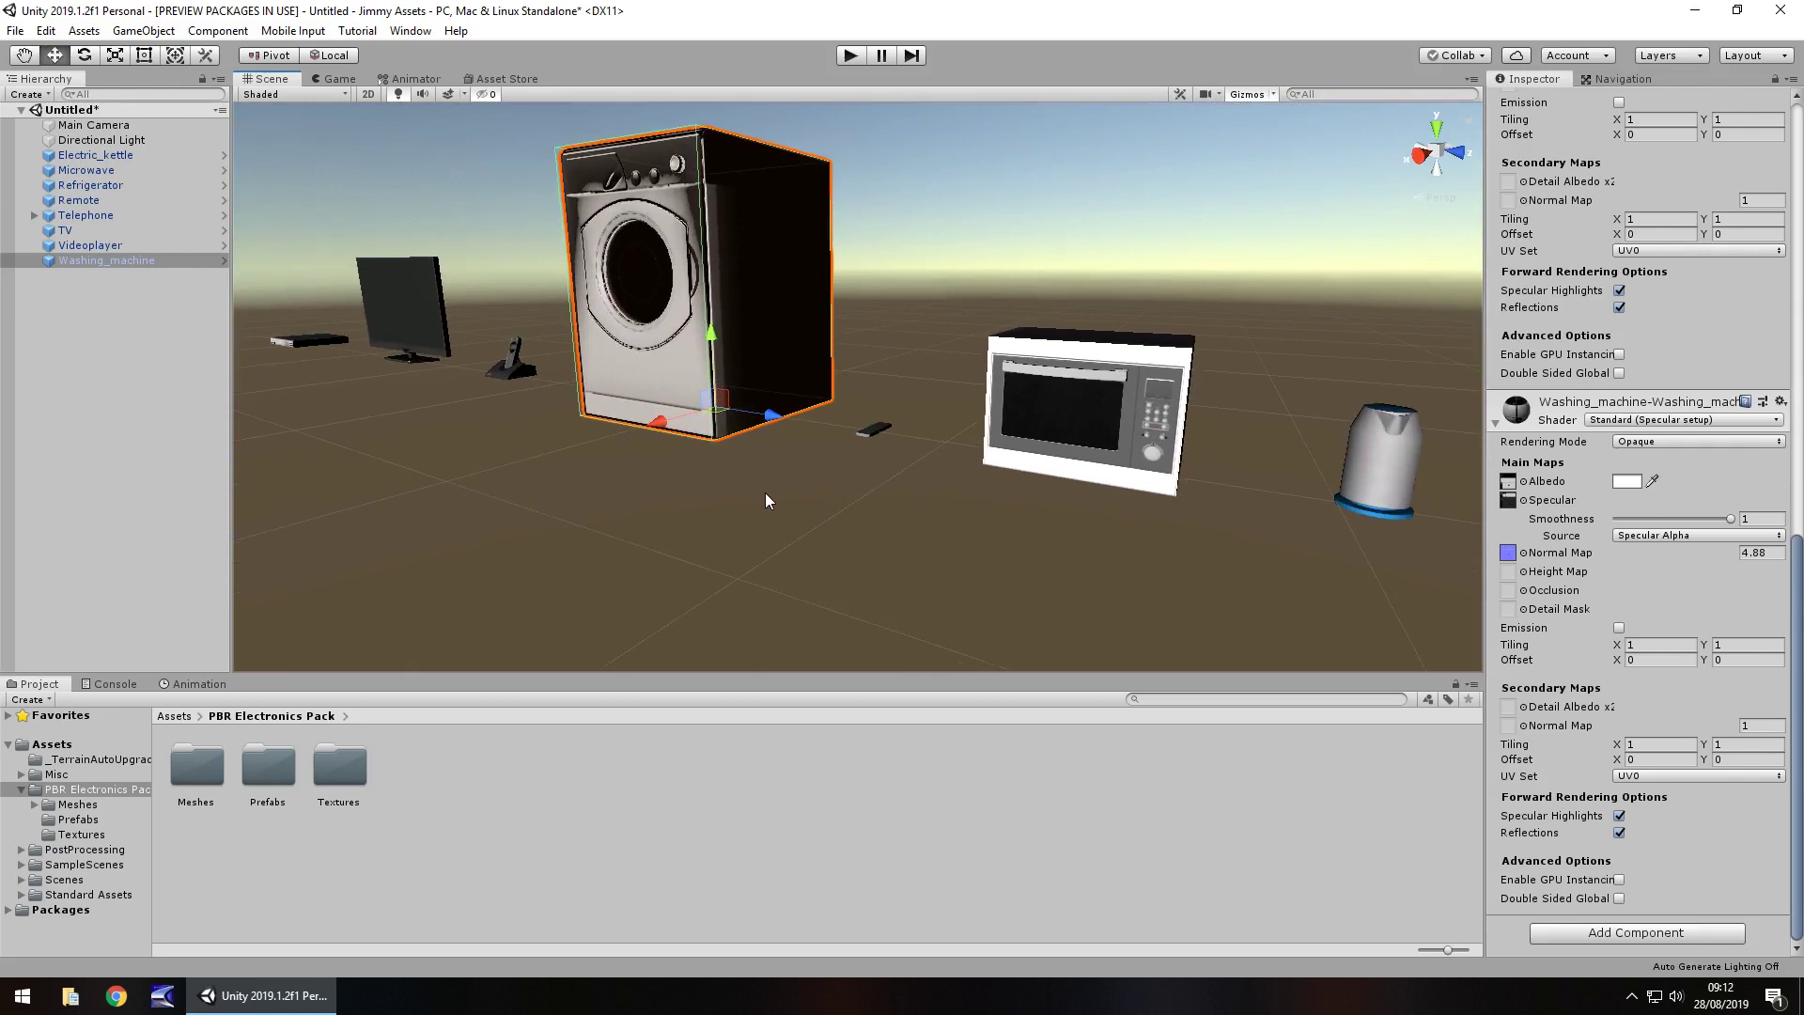
pyautogui.scroll(-4, 1012, 474)
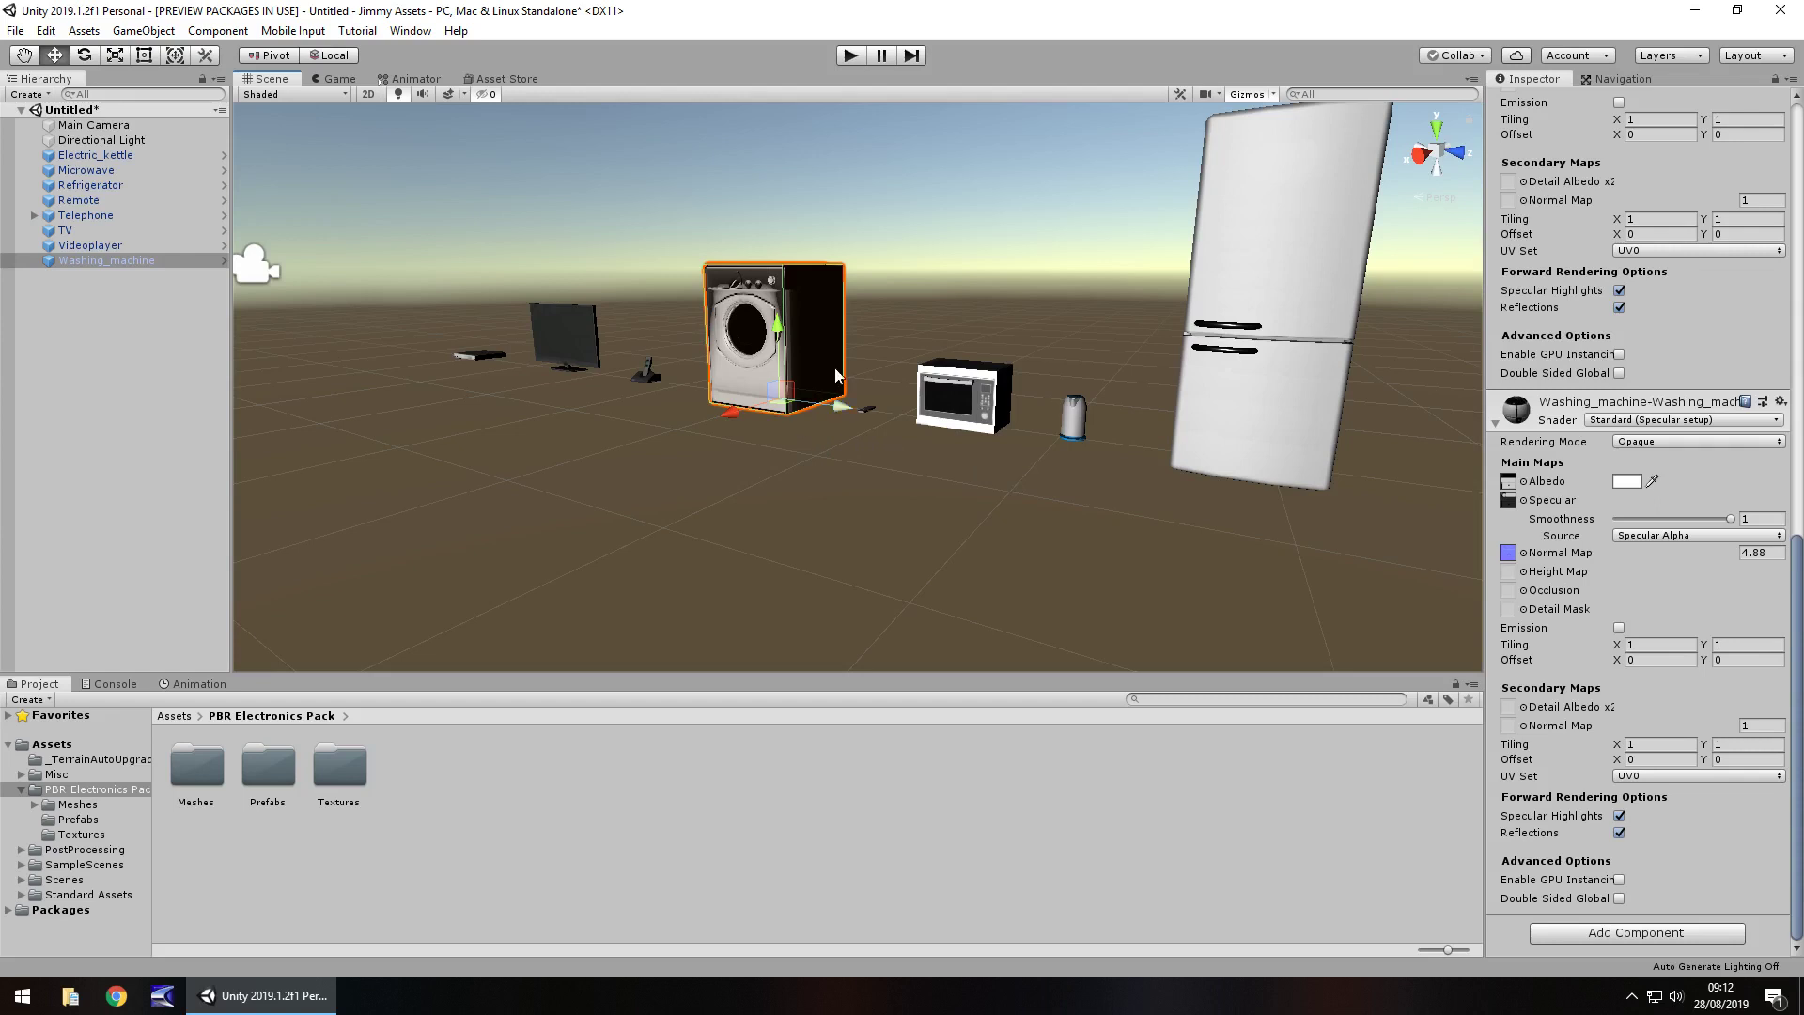
# - Look through the Meshes, Prefabs and Textures folders of the PBR Electronics Pack
pyautogui.click(74, 805)
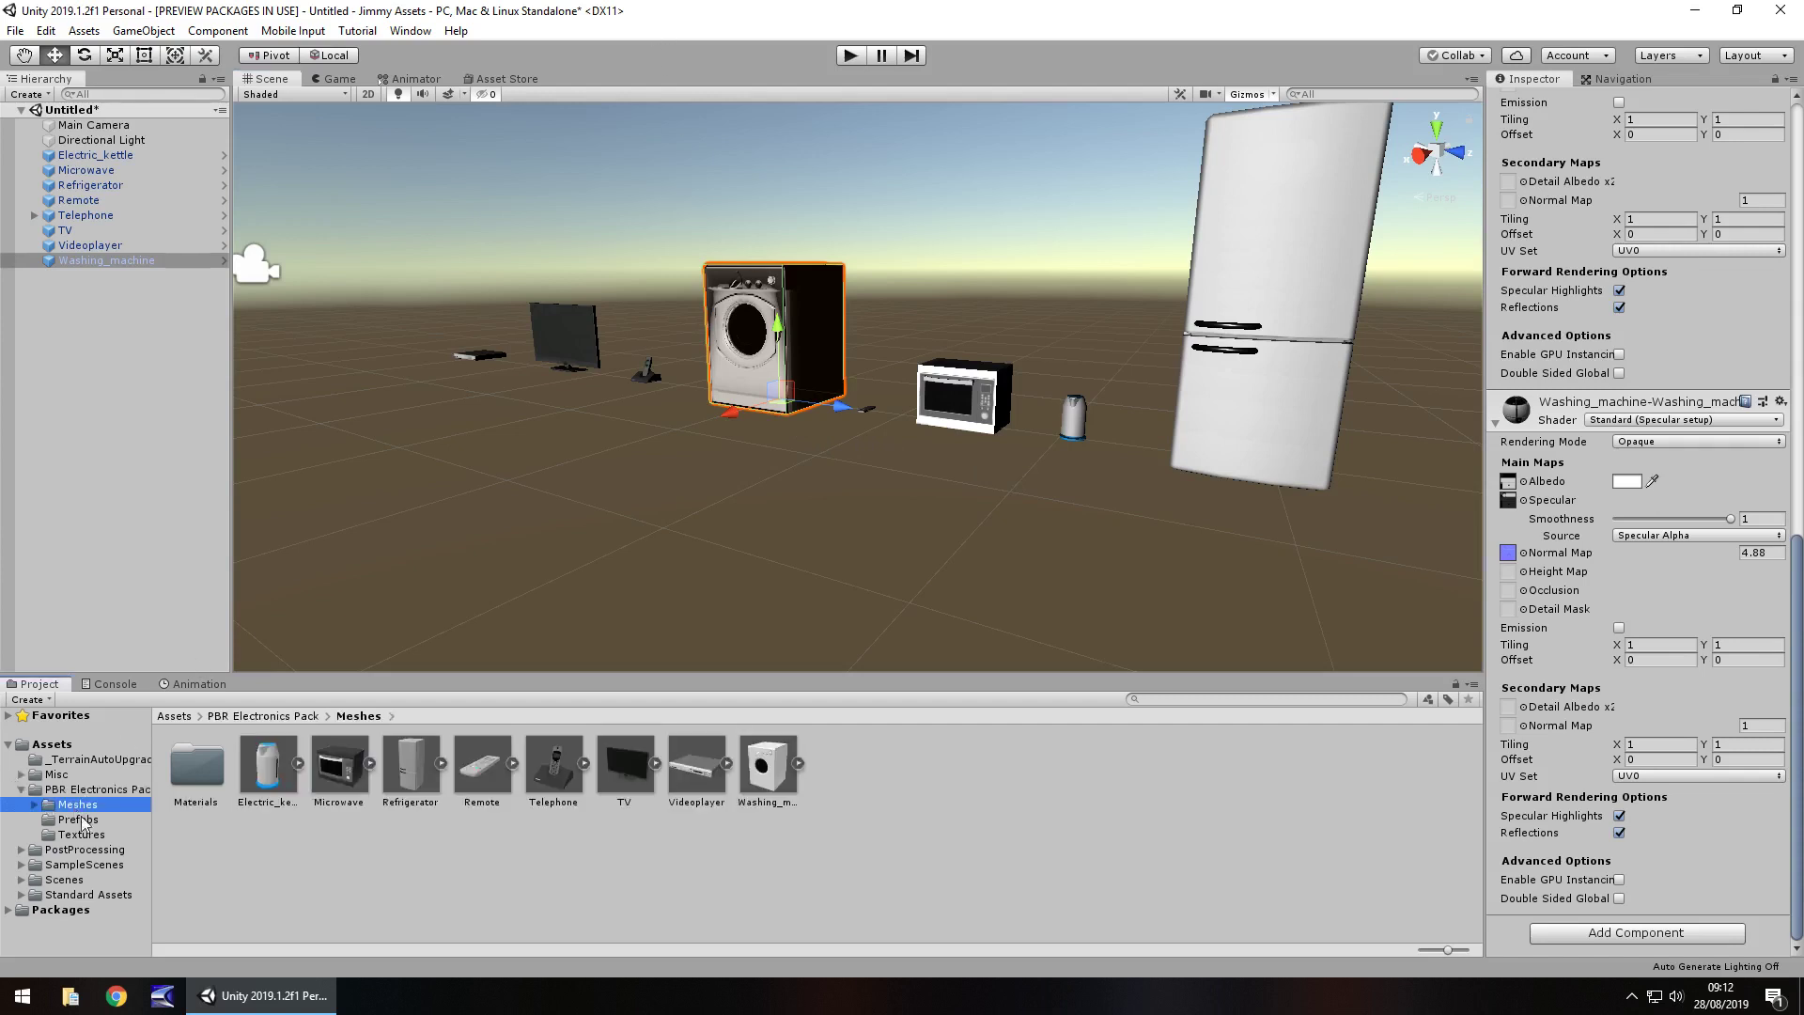
pyautogui.click(81, 819)
pyautogui.click(85, 835)
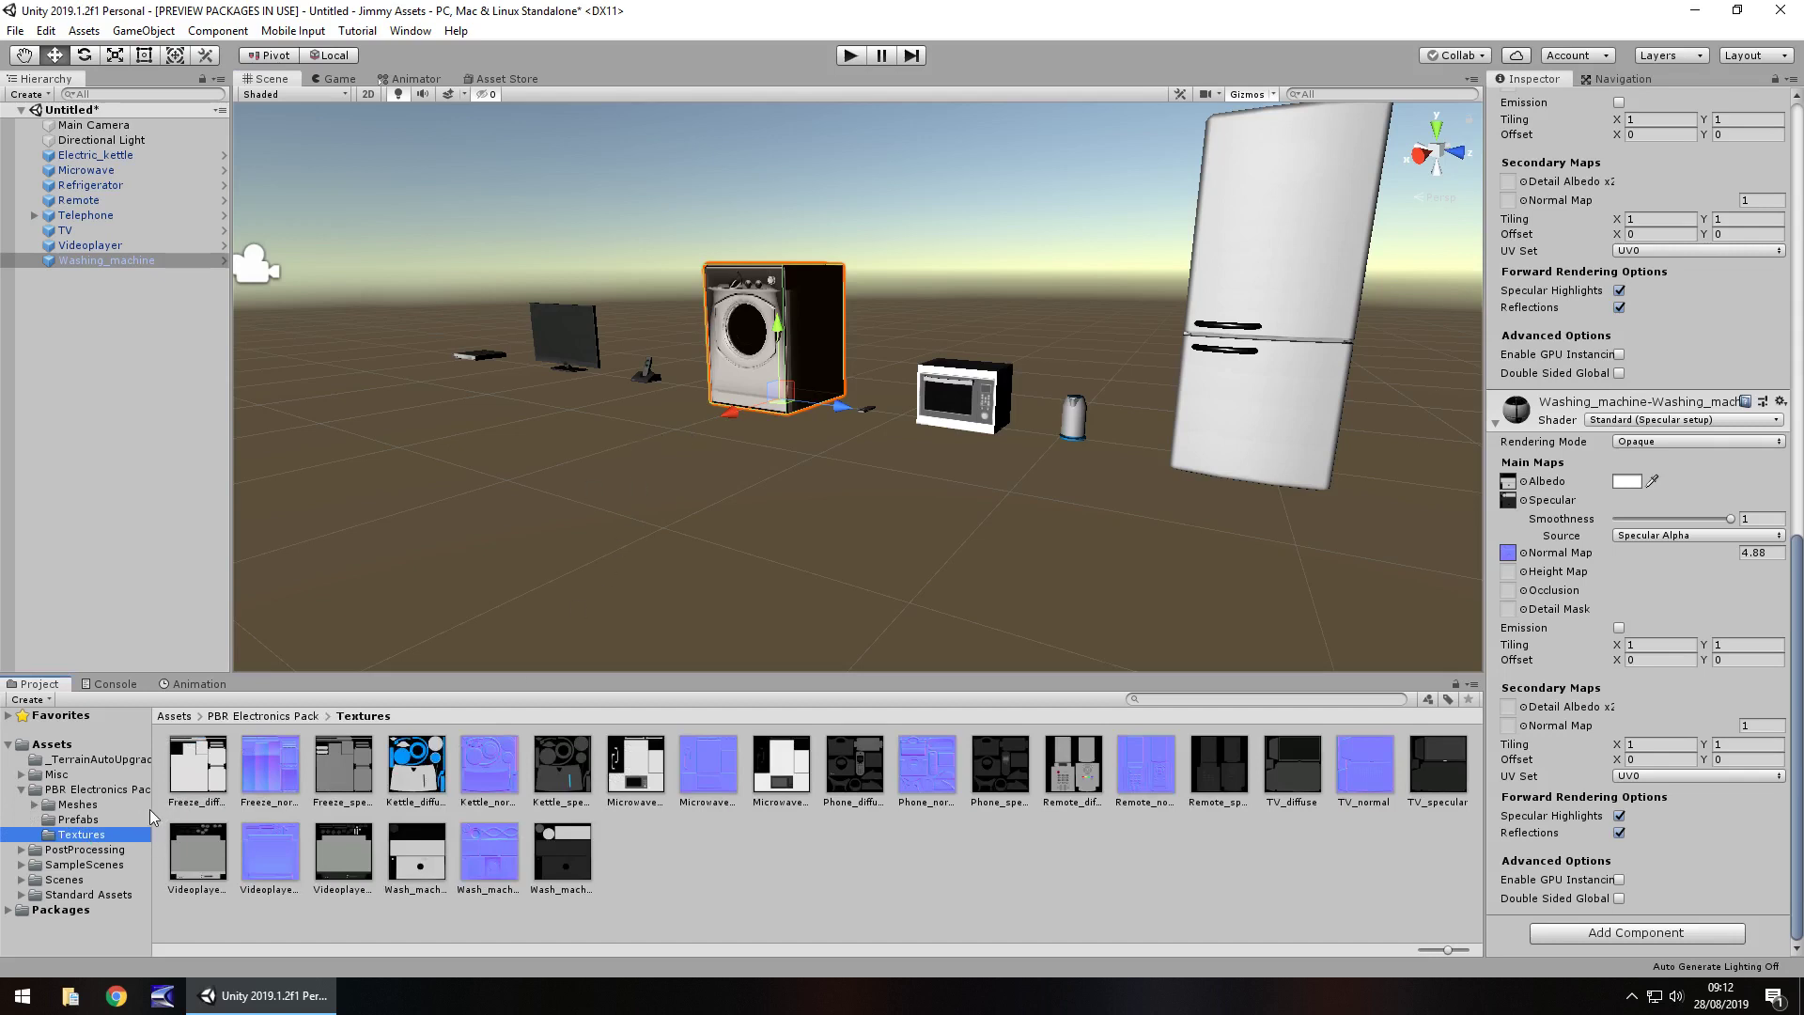
# - Show the pack's Prefabs folder and examine the microwave and electric kettle models up close in the scene
pyautogui.click(93, 820)
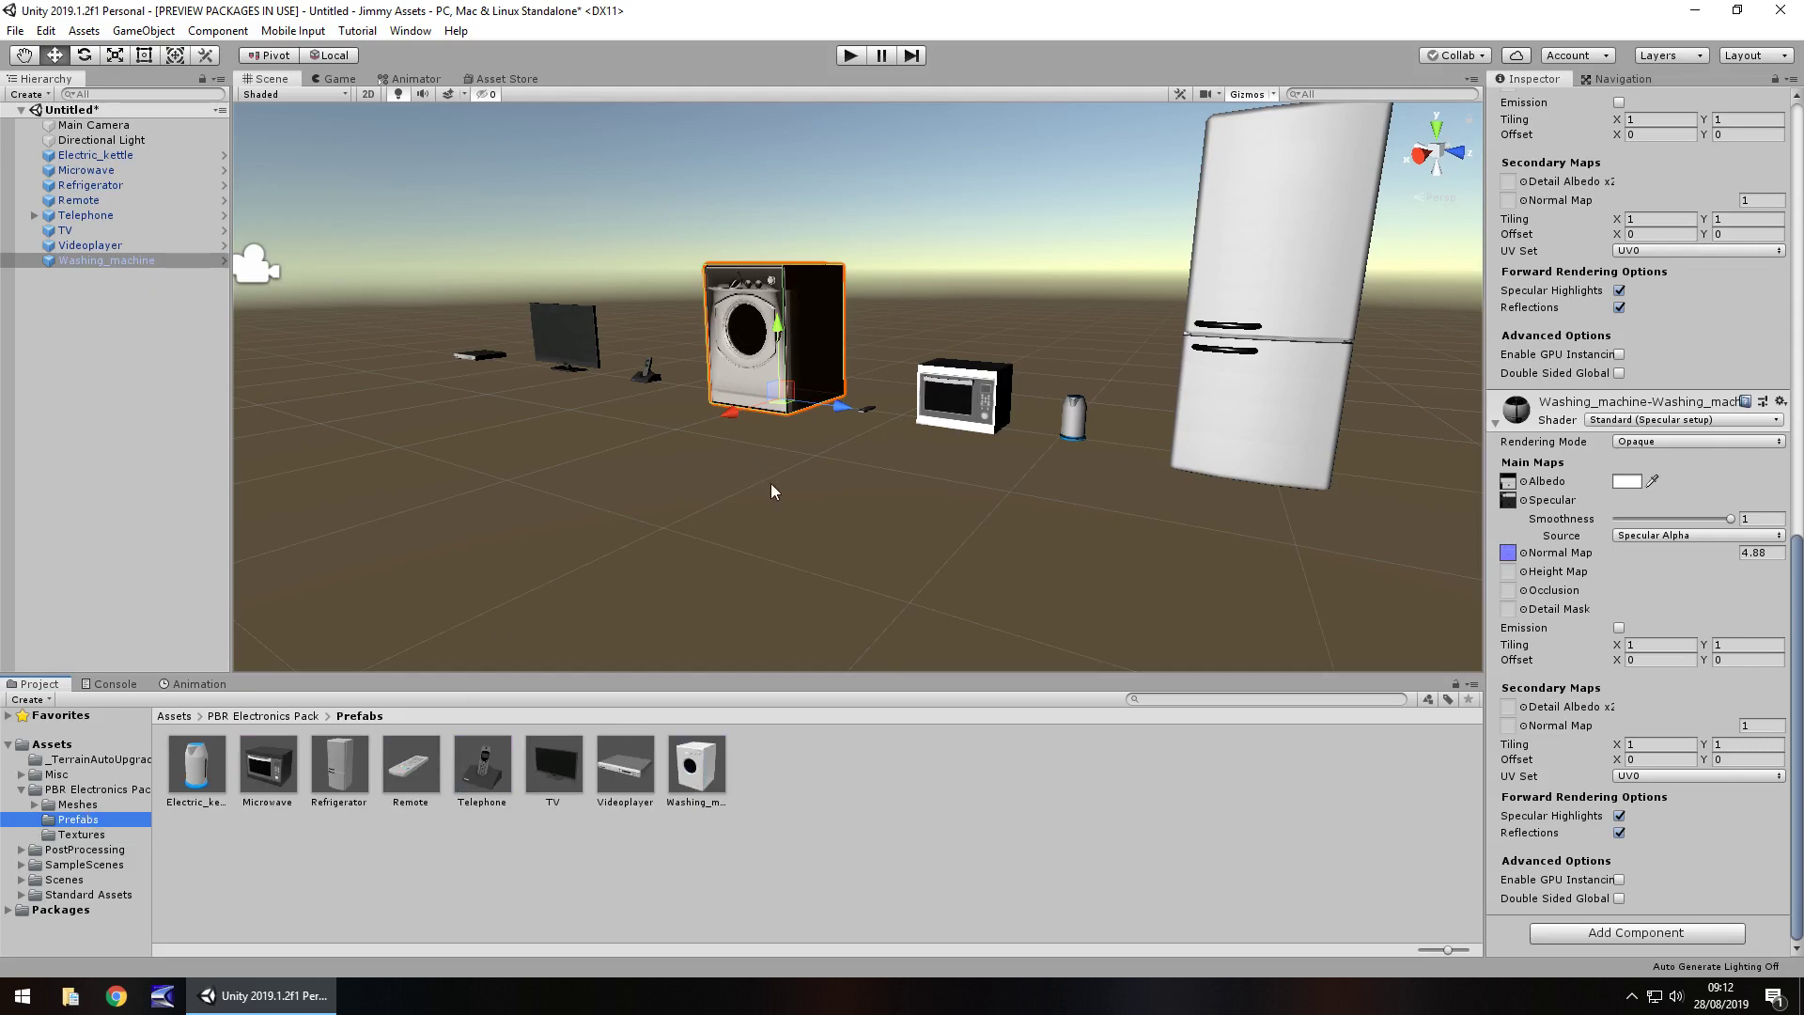
pyautogui.keyDown('alt'); pyautogui.moveTo(722, 500); pyautogui.dragTo(658, 504); pyautogui.keyUp('alt')
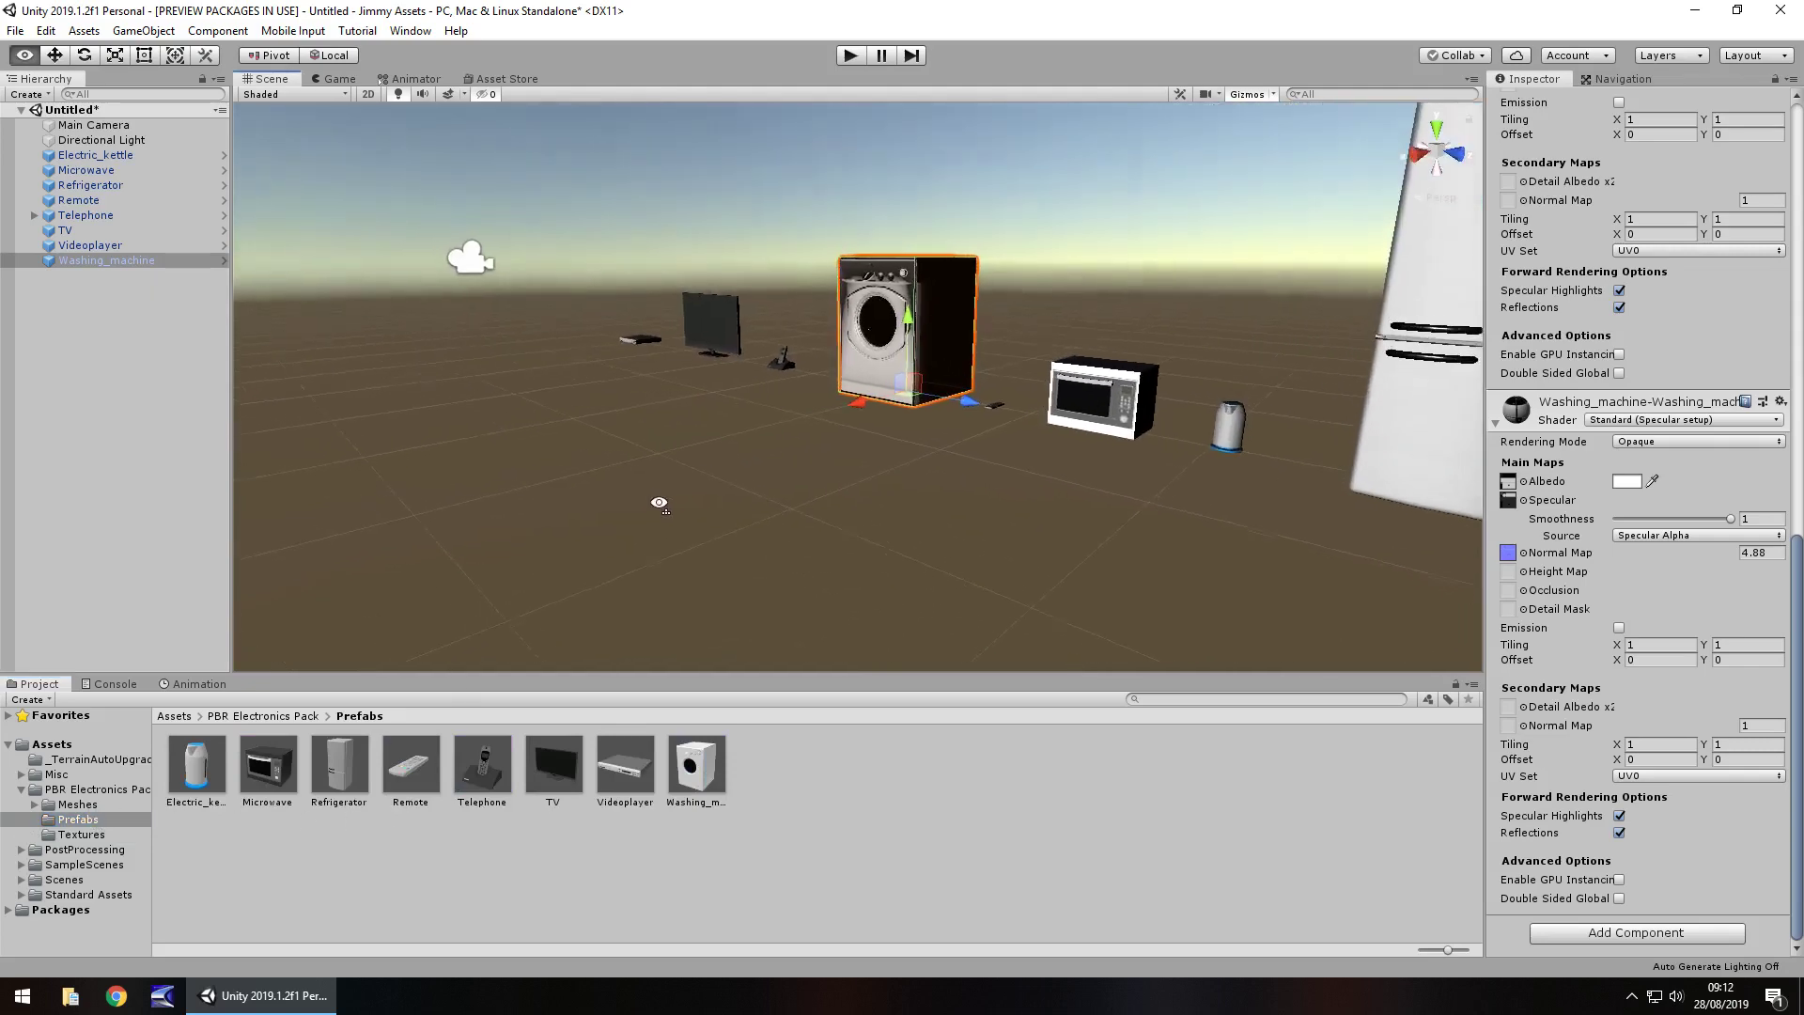
pyautogui.moveTo(659, 503); pyautogui.dragTo(840, 504, button='right')
pyautogui.scroll(8, 840, 504)
pyautogui.moveTo(1034, 505); pyautogui.dragTo(828, 497, button='right')
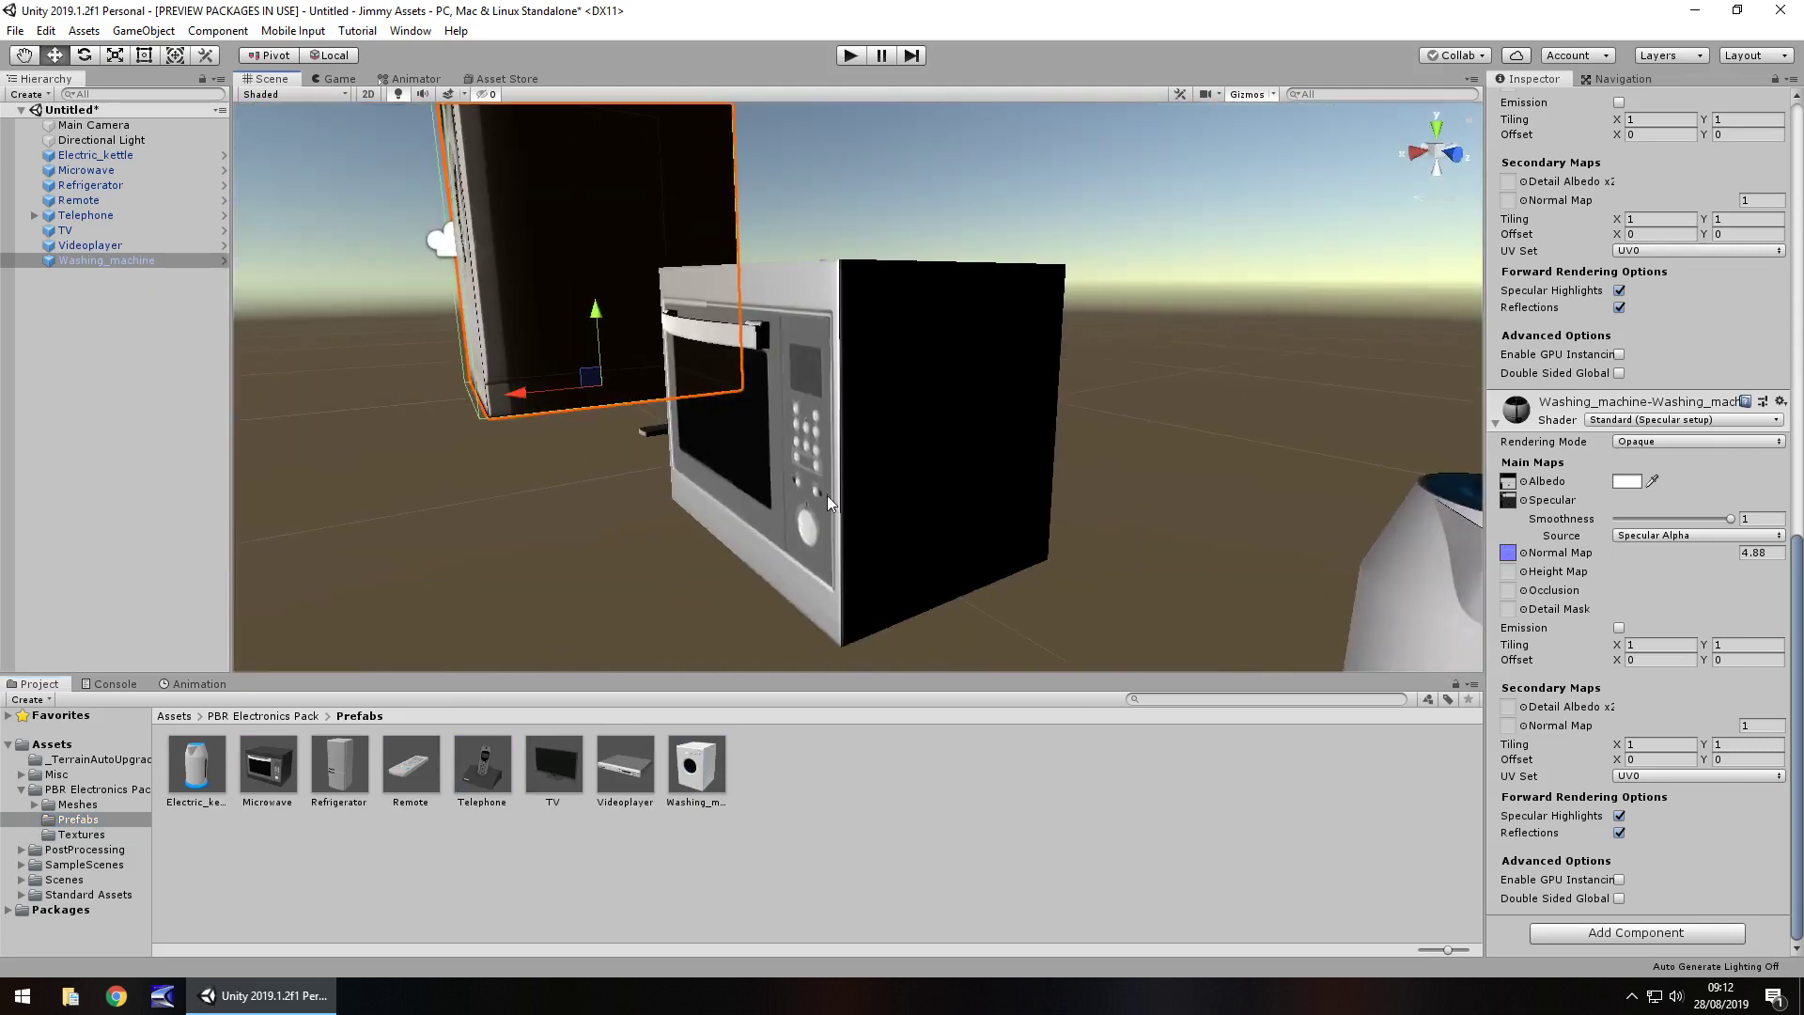
pyautogui.moveTo(827, 496); pyautogui.dragTo(663, 495, button='middle')
pyautogui.moveTo(663, 495); pyautogui.dragTo(511, 495, button='right')
pyautogui.moveTo(511, 496); pyautogui.dragTo(708, 540, button='middle')
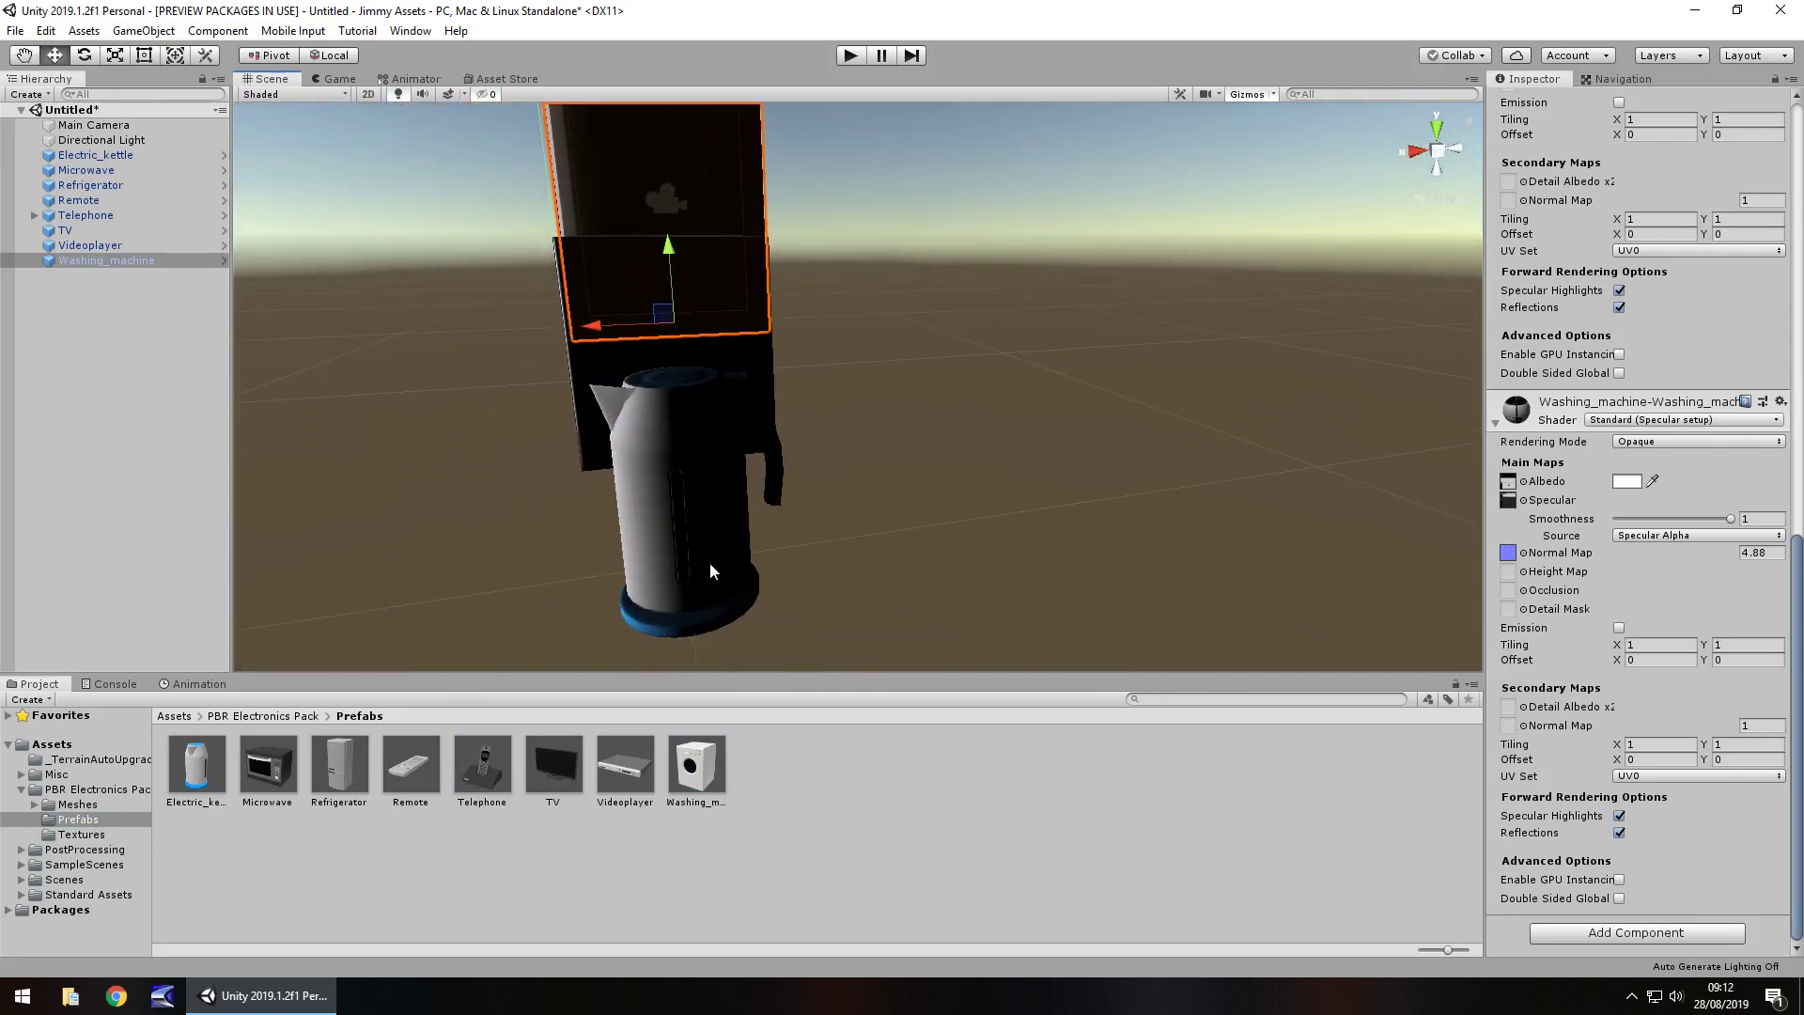
pyautogui.click(642, 628)
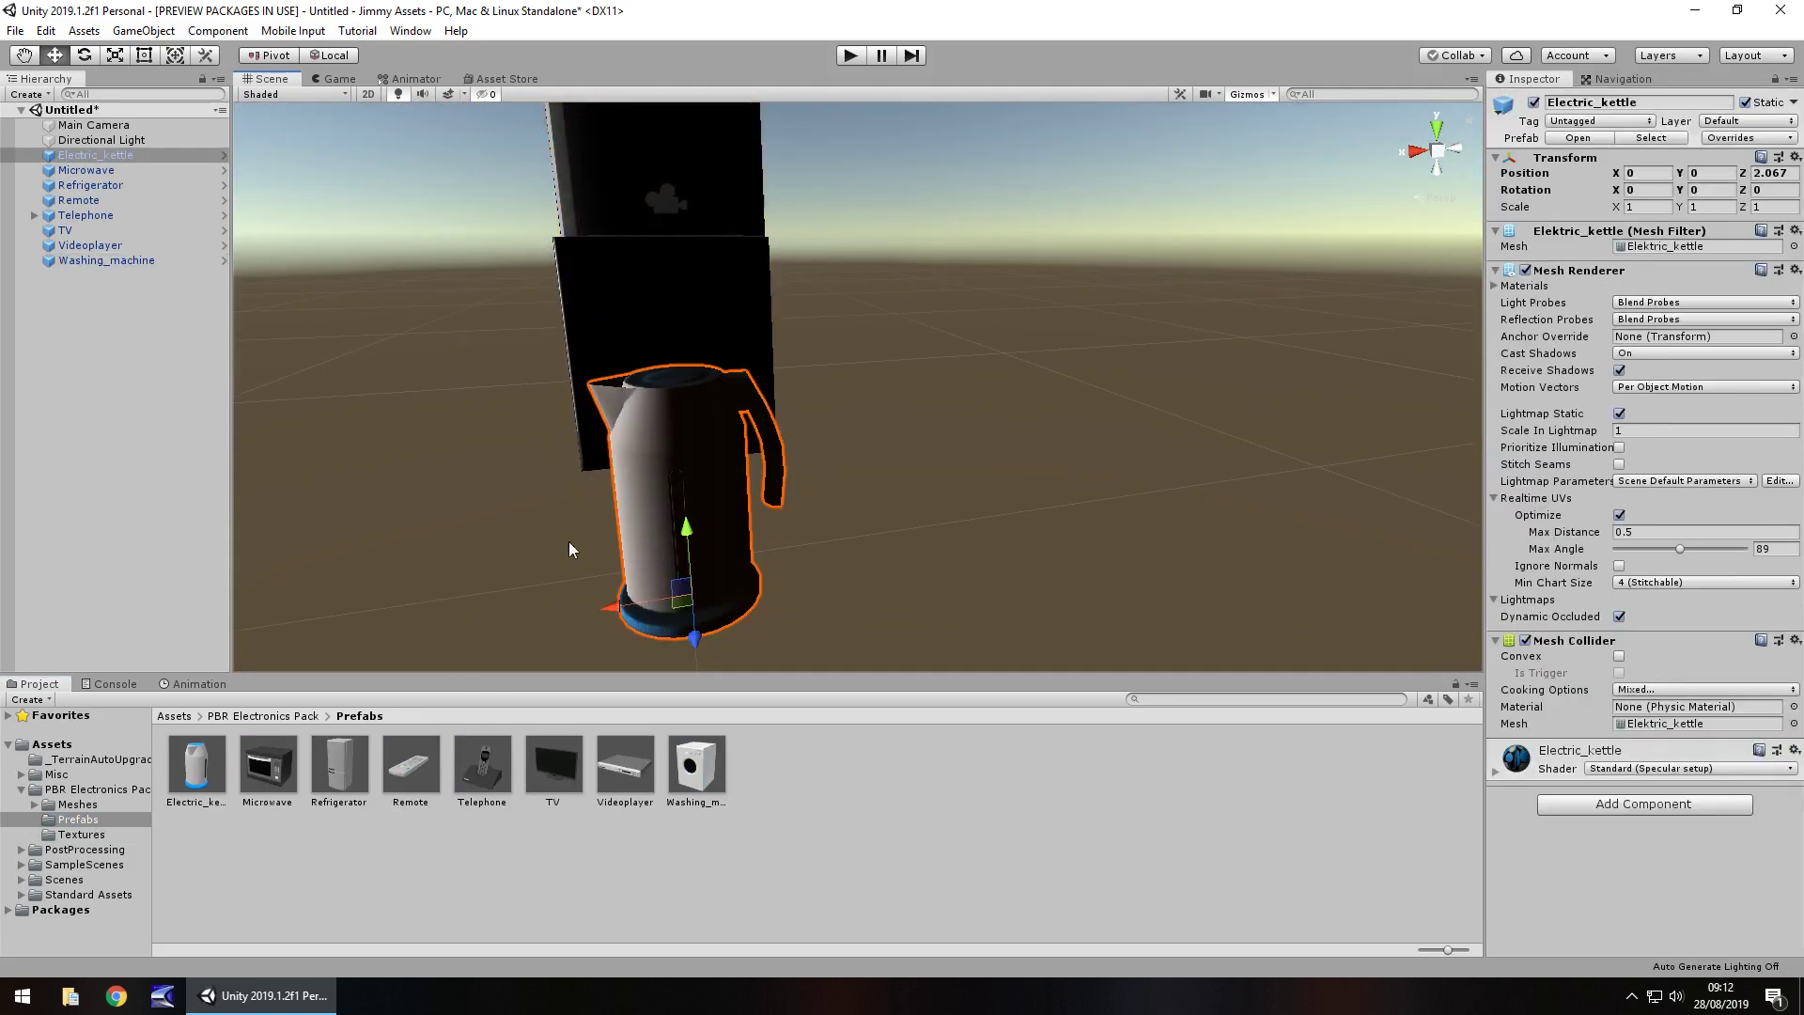
# - Inspect the washing machine's front and side among the neighbouring appliances
pyautogui.moveTo(568, 541); pyautogui.dragTo(921, 410, button='right')
pyautogui.scroll(-6, 778, 419)
pyautogui.scroll(-3, 667, 406)
pyautogui.moveTo(672, 408); pyautogui.dragTo(855, 409, button='middle')
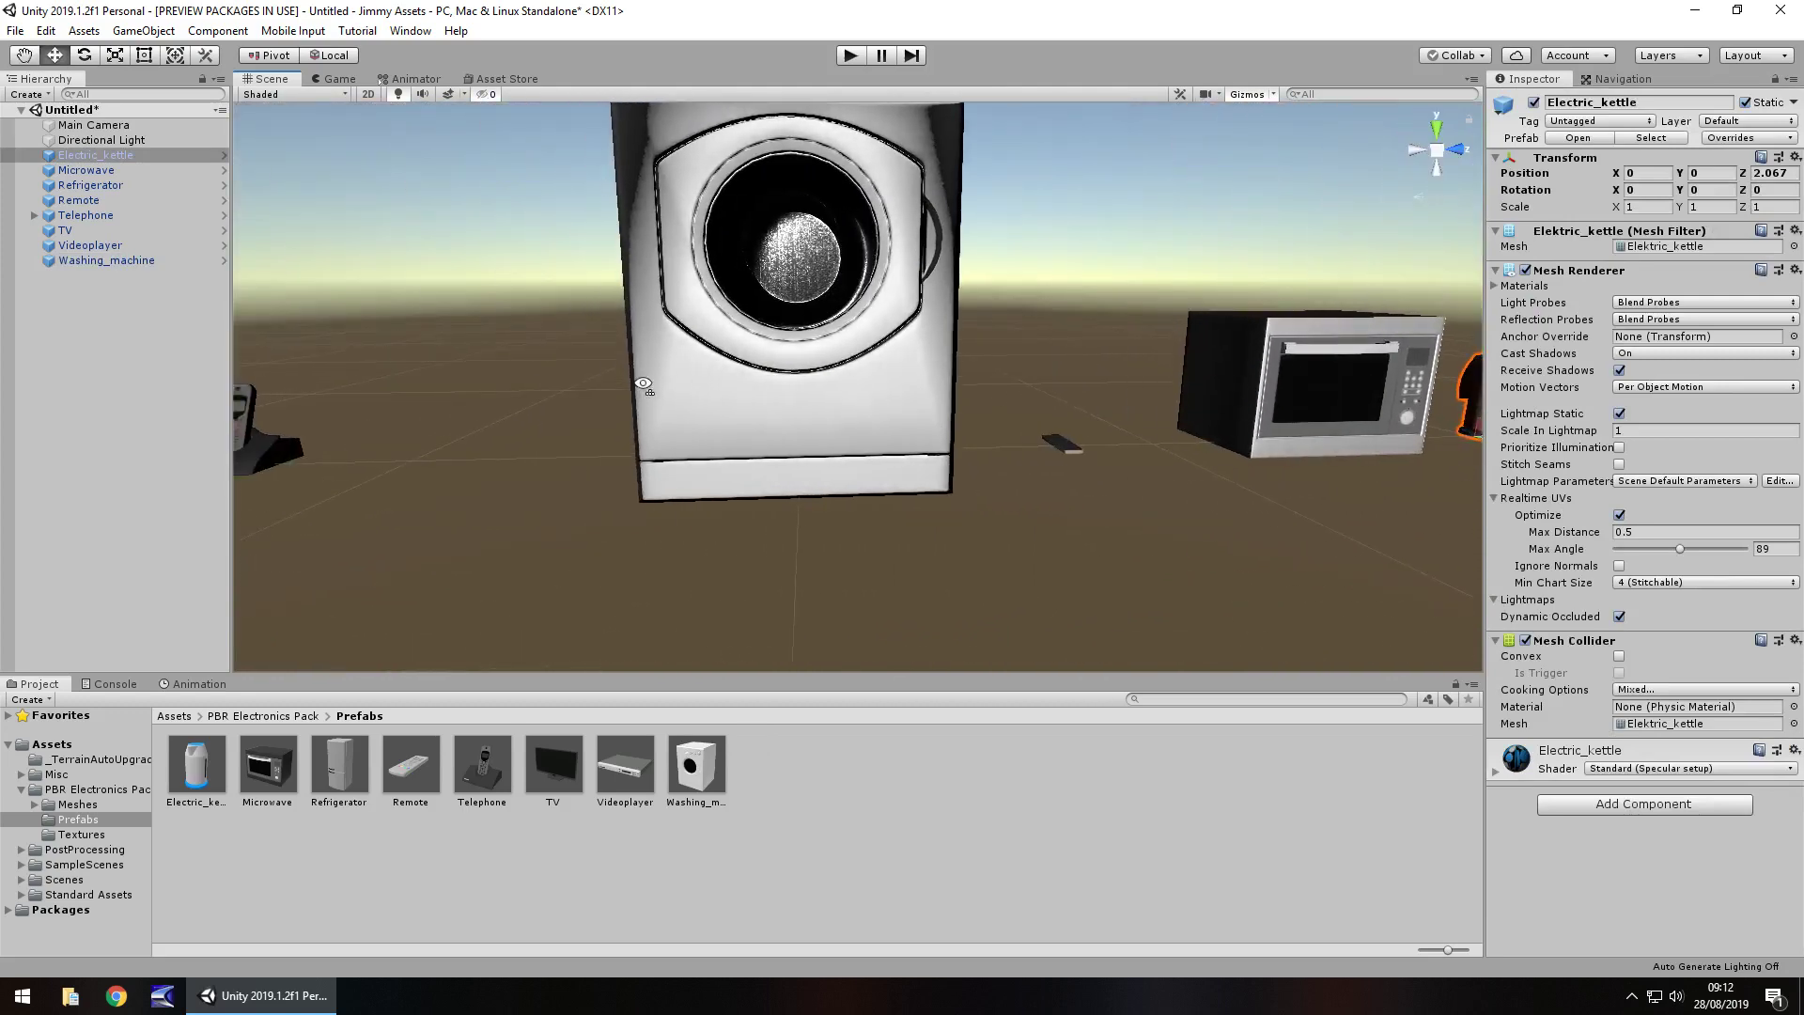
pyautogui.moveTo(642, 384); pyautogui.dragTo(989, 395, button='right')
pyautogui.scroll(-6, 859, 396)
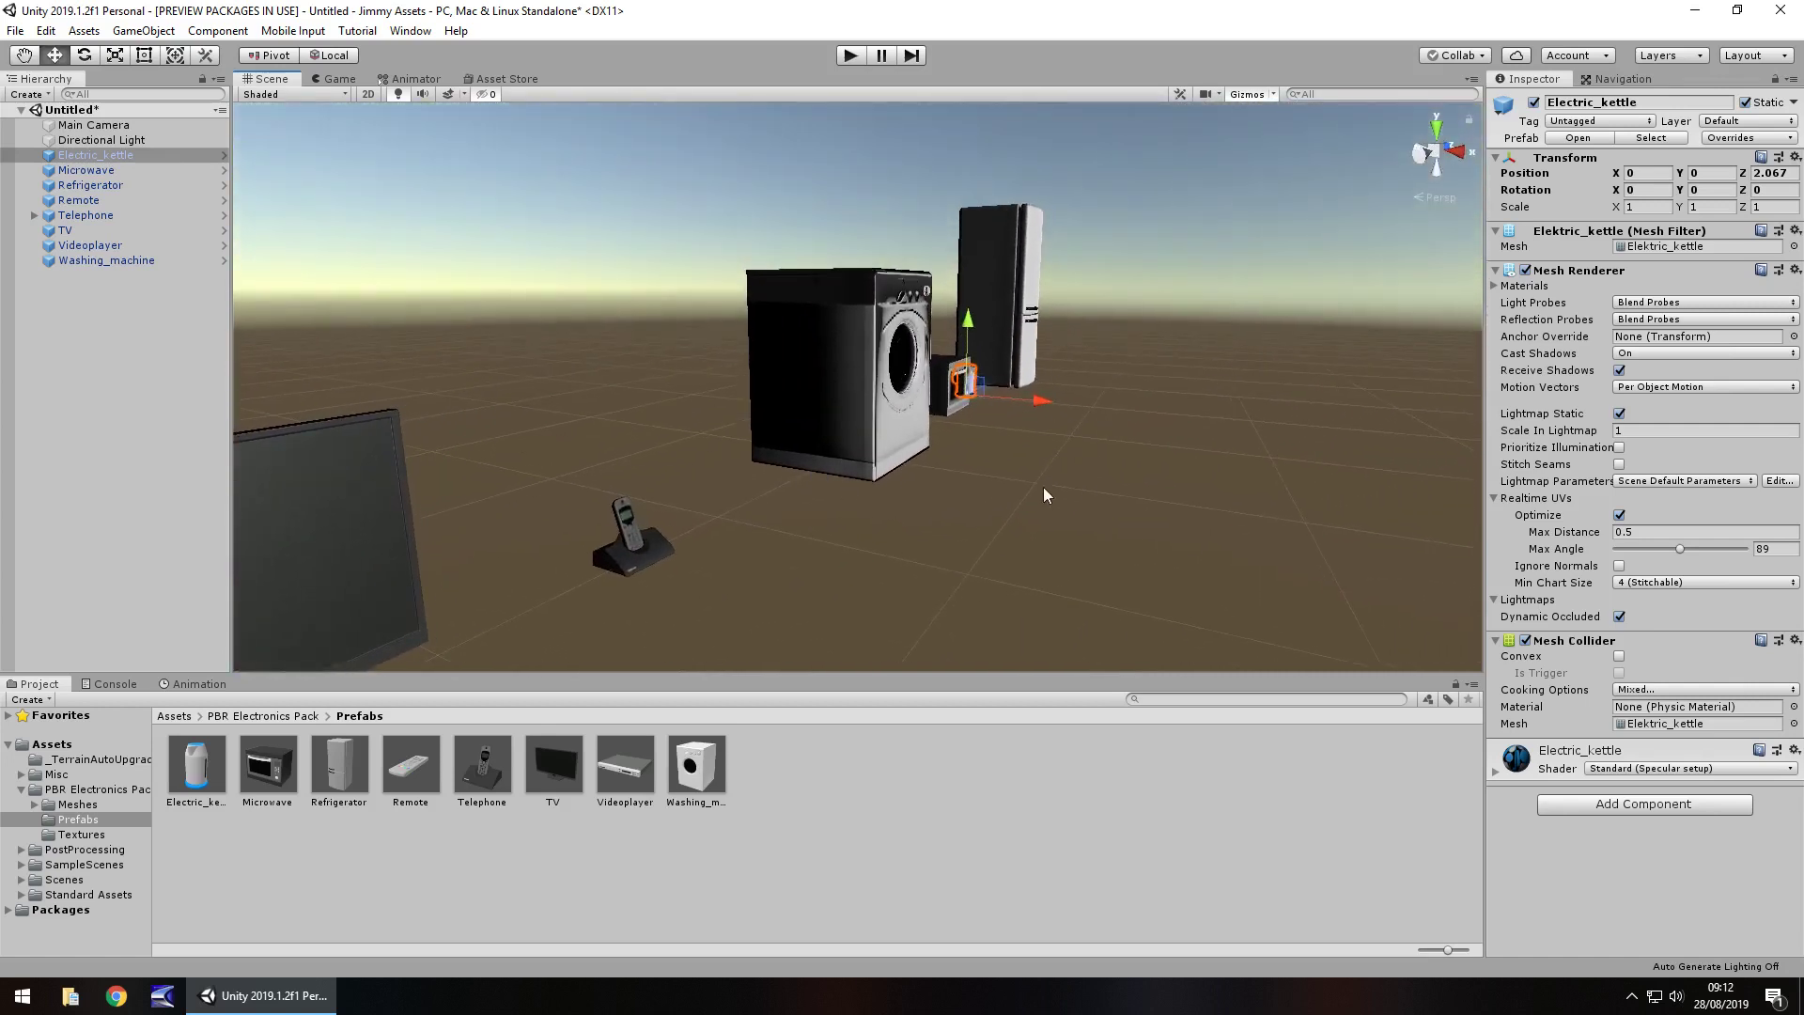
# - Examine the TV and telephone models up close and from a wider view
pyautogui.moveTo(1043, 495); pyautogui.dragTo(951, 498, button='right')
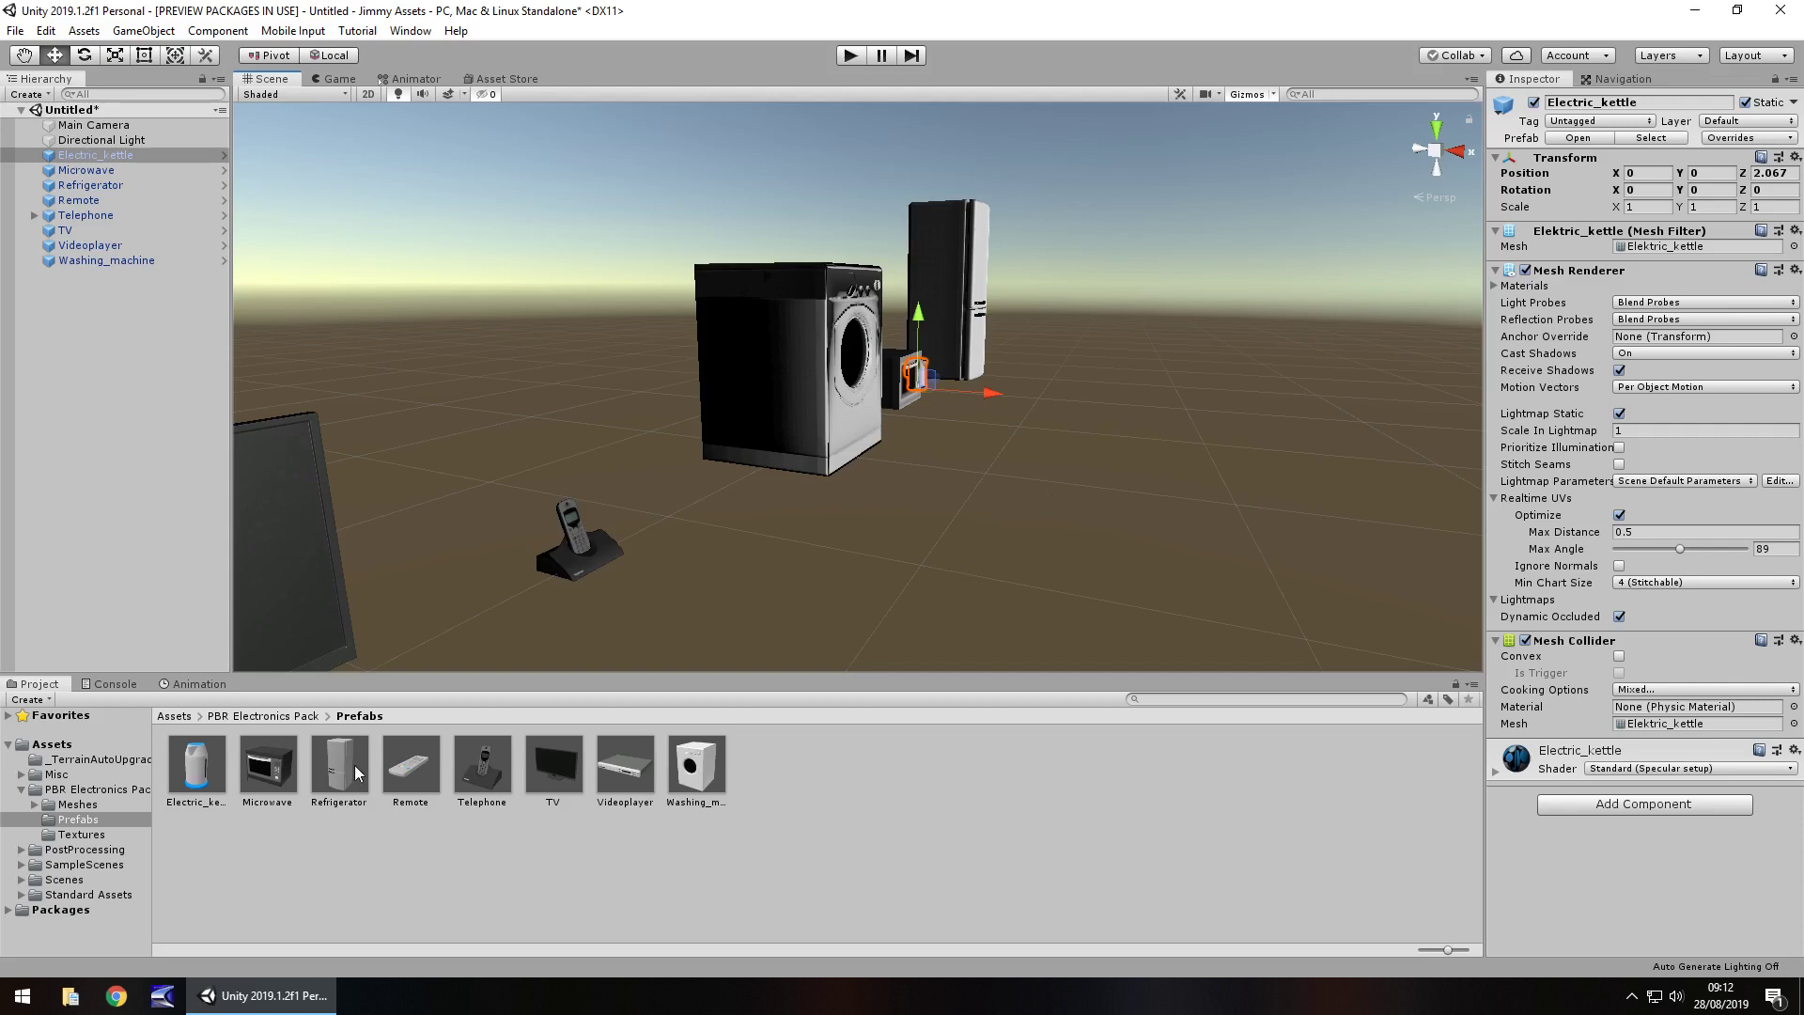
pyautogui.moveTo(902, 466); pyautogui.dragTo(712, 501, button='right')
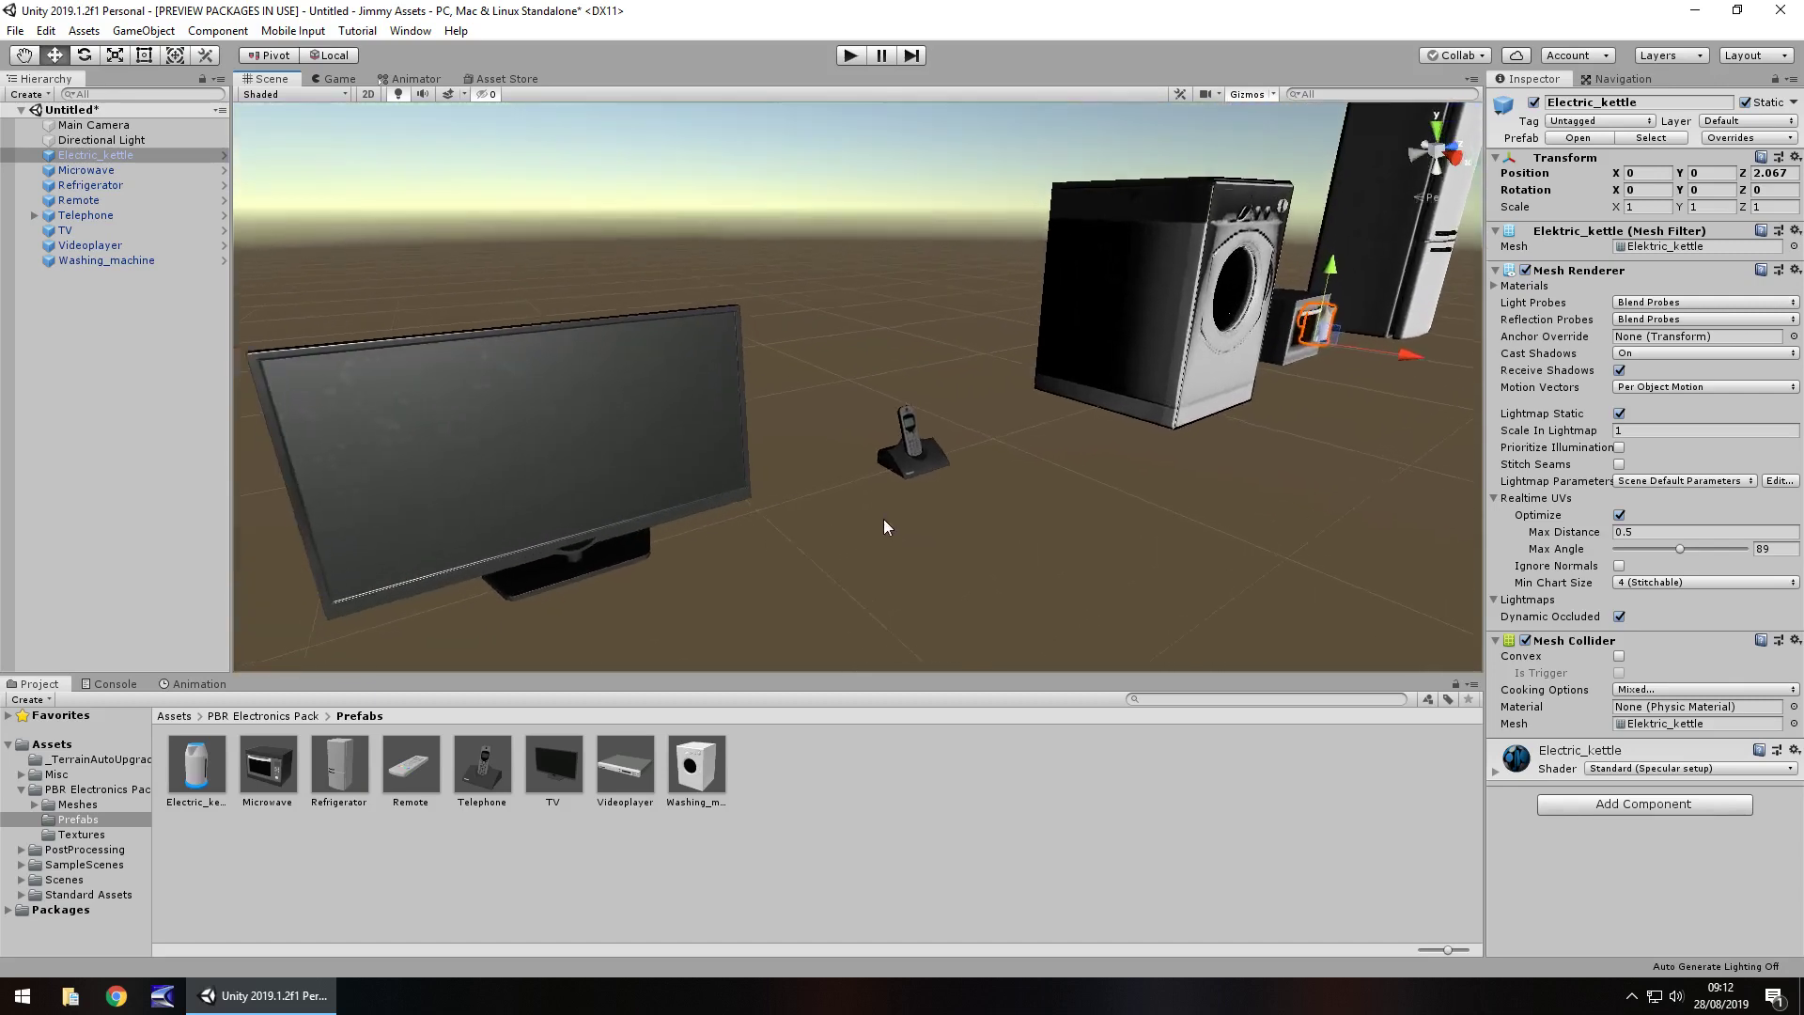
pyautogui.scroll(8, 883, 521)
pyautogui.scroll(-5, 989, 530)
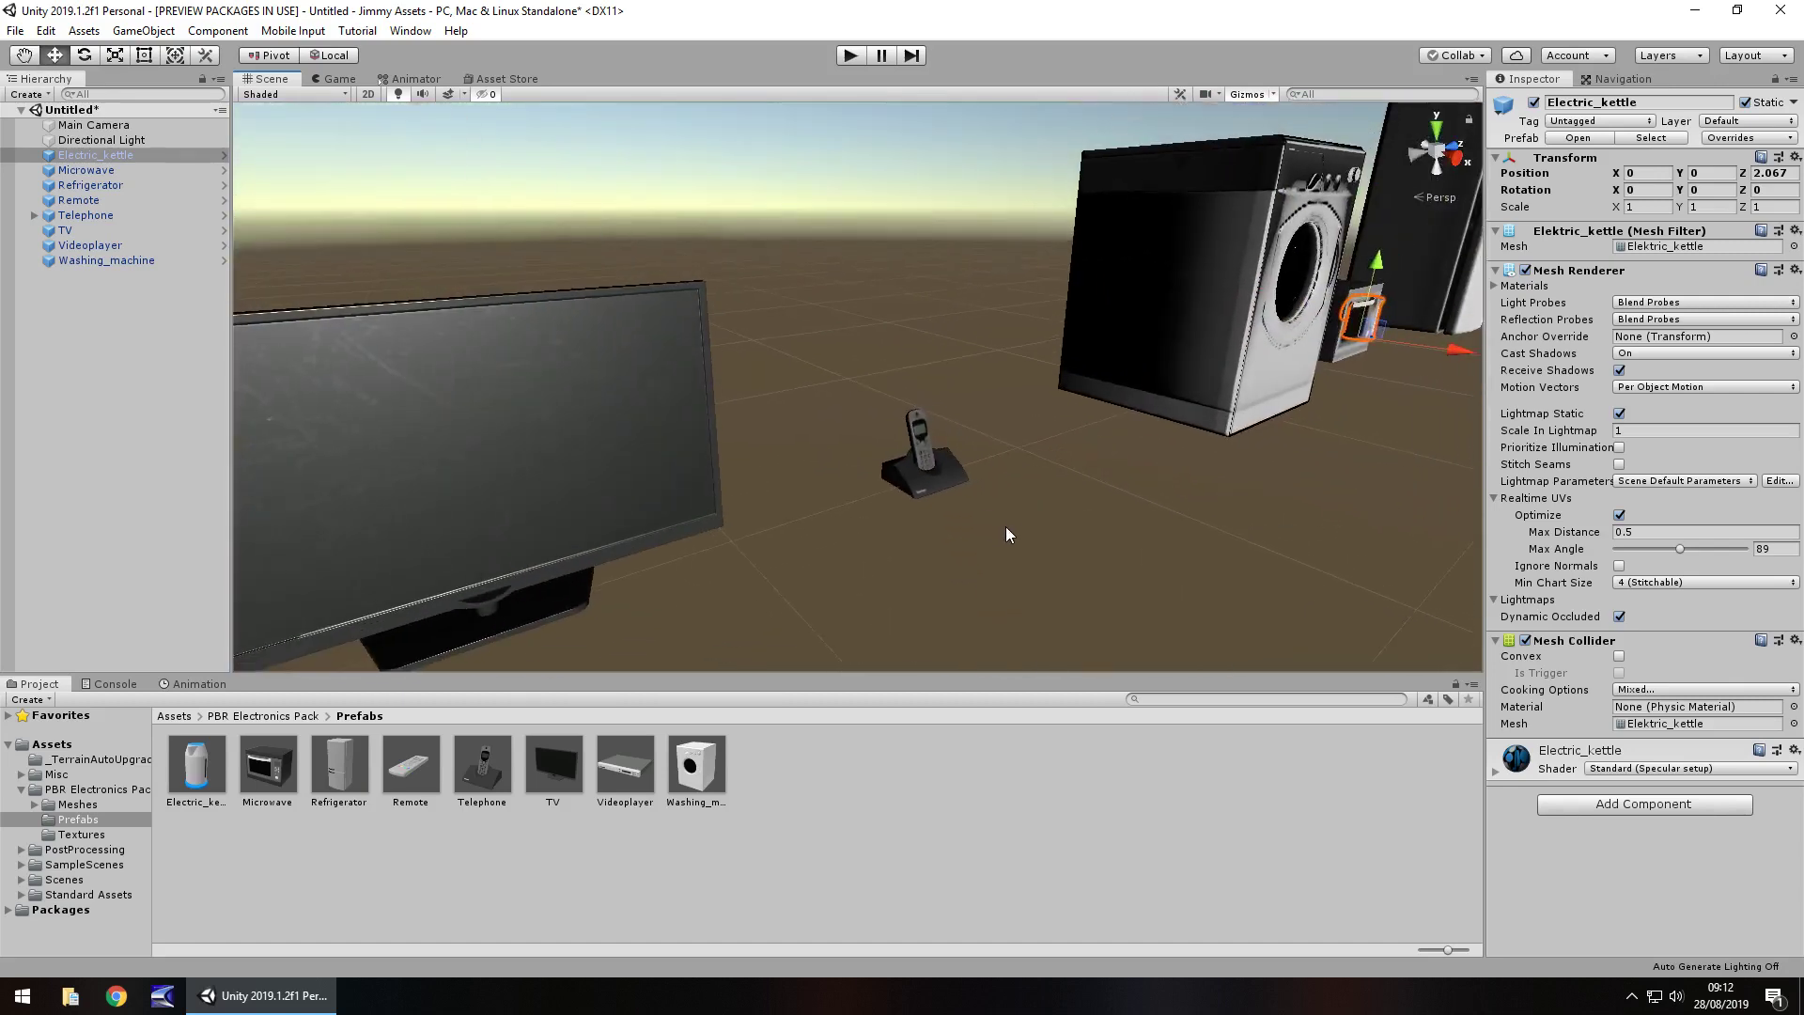
pyautogui.scroll(-5, 1221, 520)
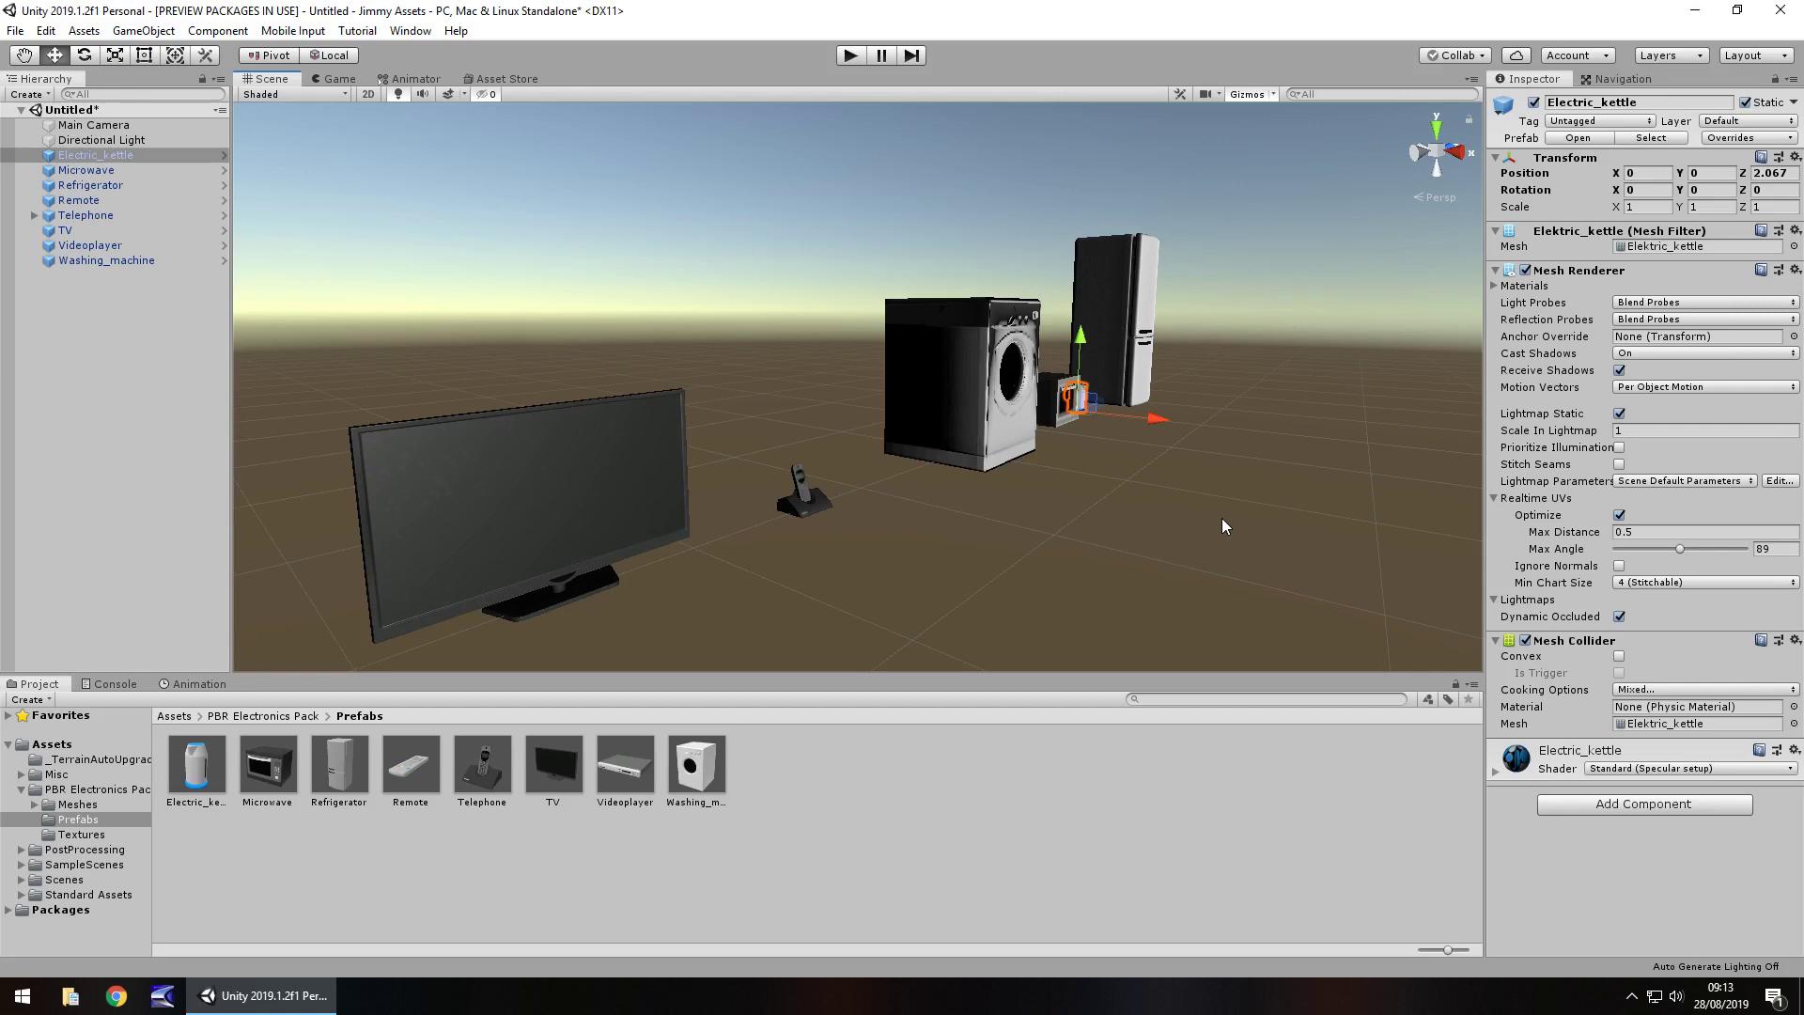
pyautogui.moveTo(1225, 499); pyautogui.dragTo(1186, 536, button='right')
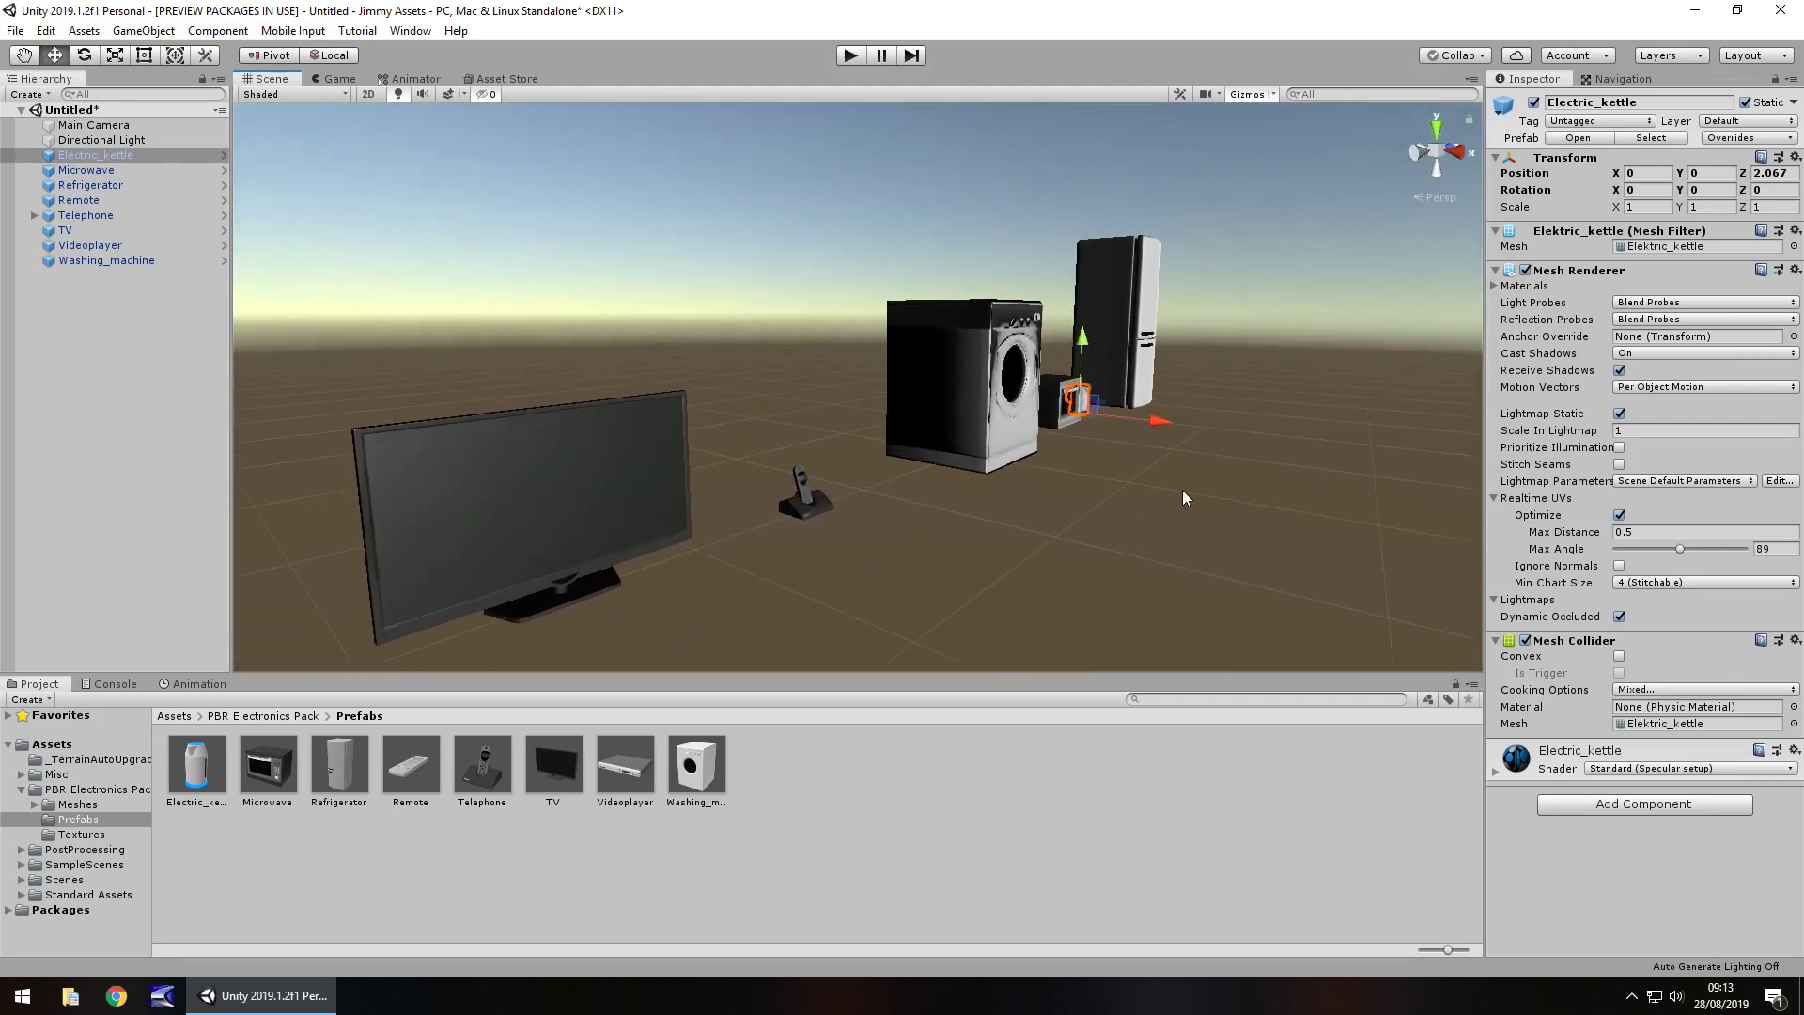
pyautogui.moveTo(1217, 542)
pyautogui.keyDown('alt'); pyautogui.mouseDown()
pyautogui.moveTo(1180, 515)
pyautogui.moveTo(871, 531)
pyautogui.moveTo(886, 551)
pyautogui.moveTo(1059, 560)
pyautogui.moveTo(1226, 549)
pyautogui.mouseUp(); pyautogui.keyUp('alt')
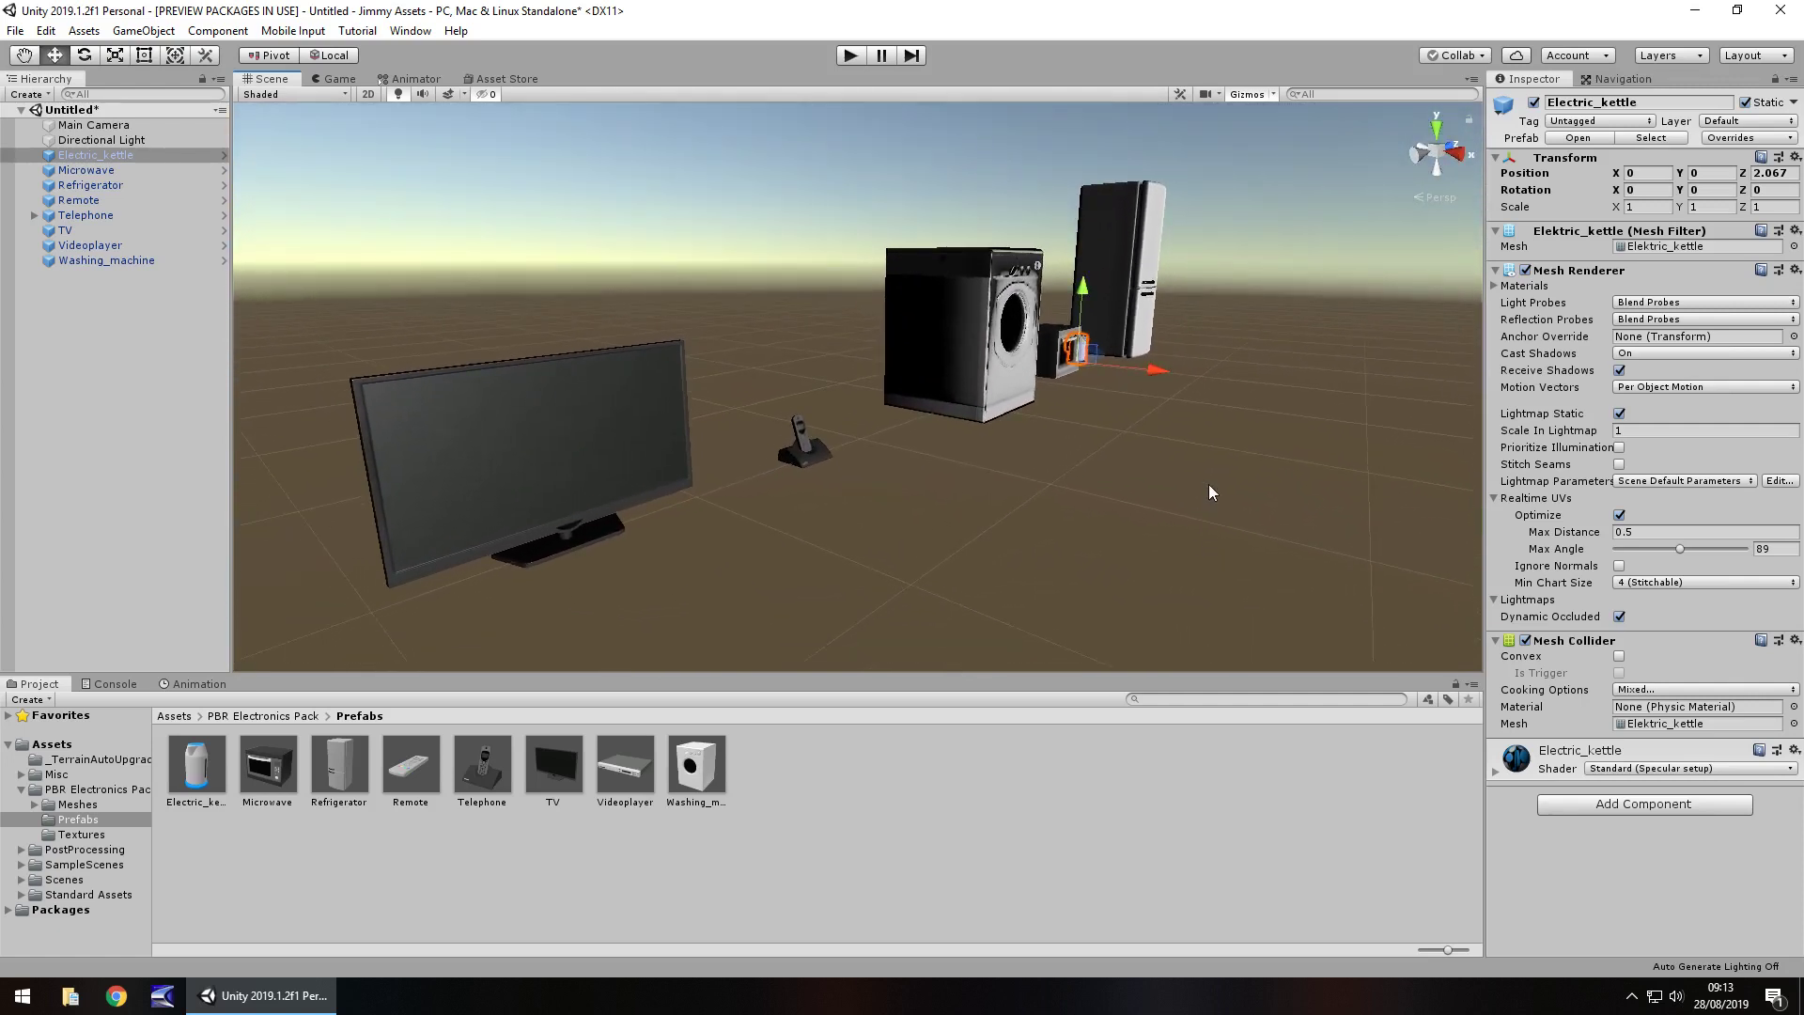
# - Survey the whole row of electronics from the front, from the video player to the refrigerator
pyautogui.moveTo(1208, 485); pyautogui.dragTo(1318, 475, button='right')
pyautogui.press('Left')
pyautogui.press('Up')
pyautogui.moveTo(1255, 493); pyautogui.dragTo(1232, 480, button='middle')
pyautogui.keyDown('alt'); pyautogui.moveTo(1232, 479); pyautogui.dragTo(1117, 483); pyautogui.keyUp('alt')
pyautogui.moveTo(1118, 429); pyautogui.dragTo(974, 388, button='right')
pyautogui.press('Right')
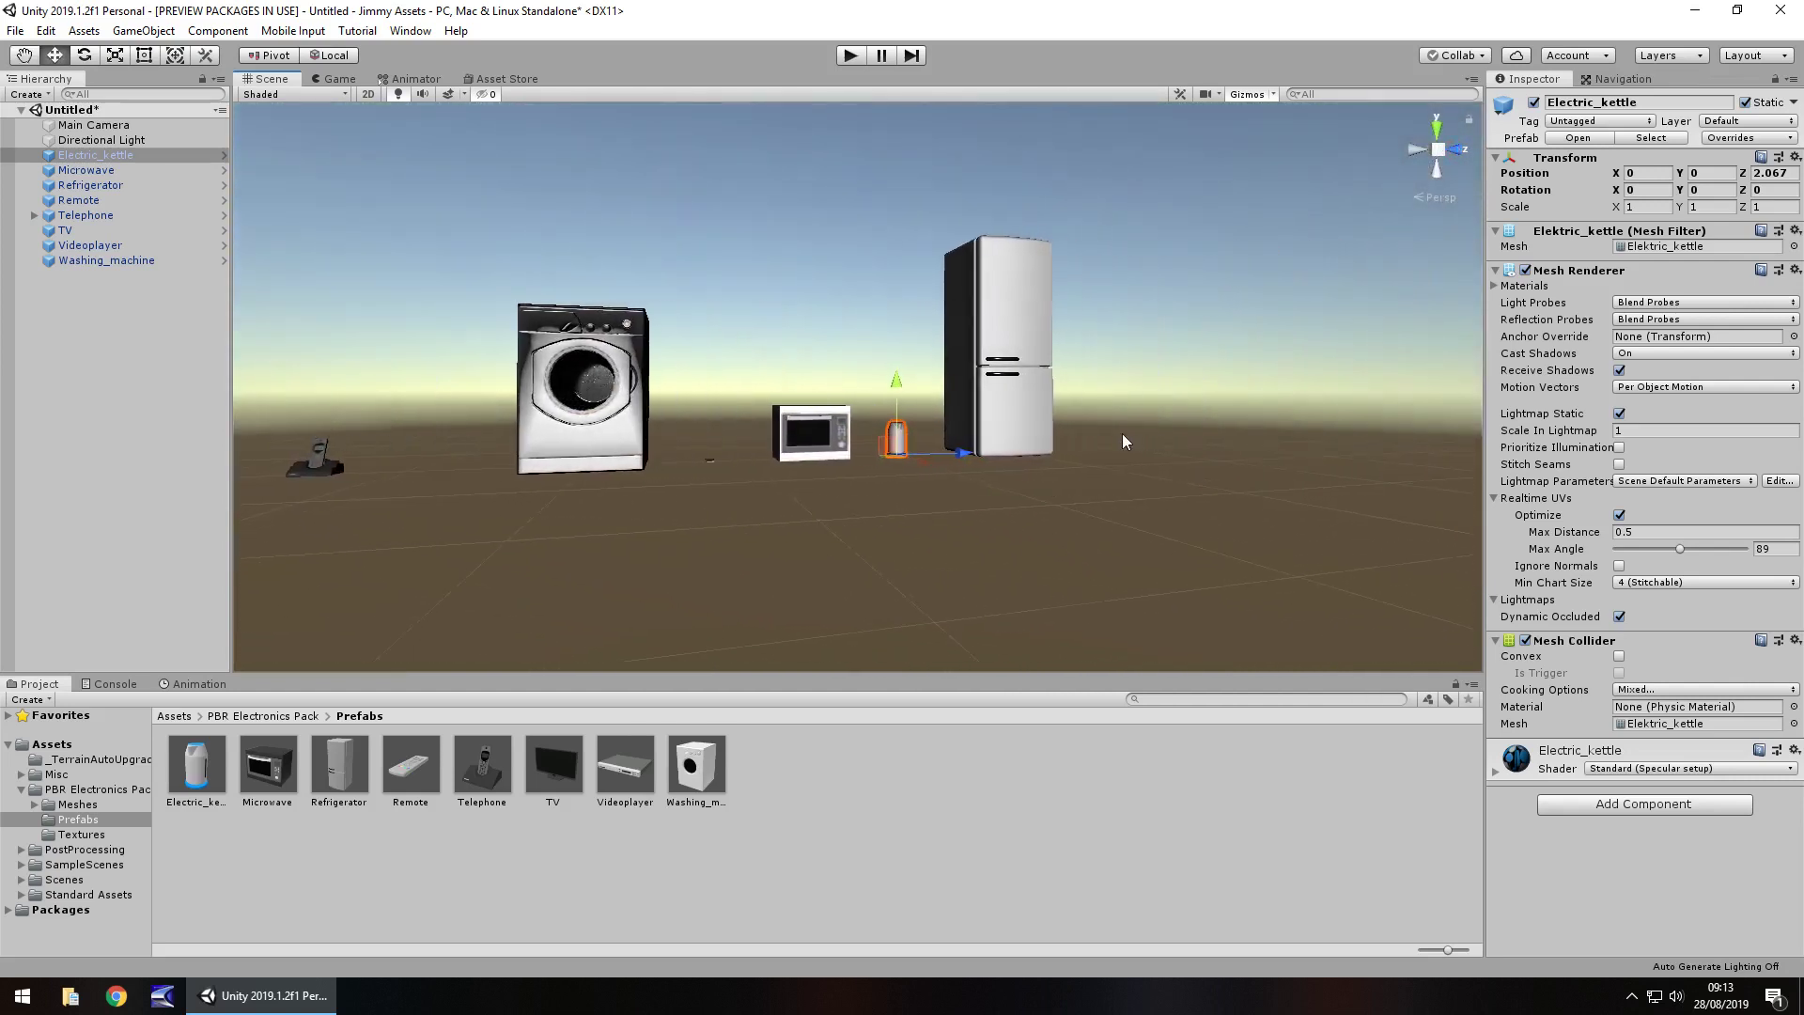
pyautogui.moveTo(1123, 434); pyautogui.dragTo(868, 421, button='right')
pyautogui.press('Up')
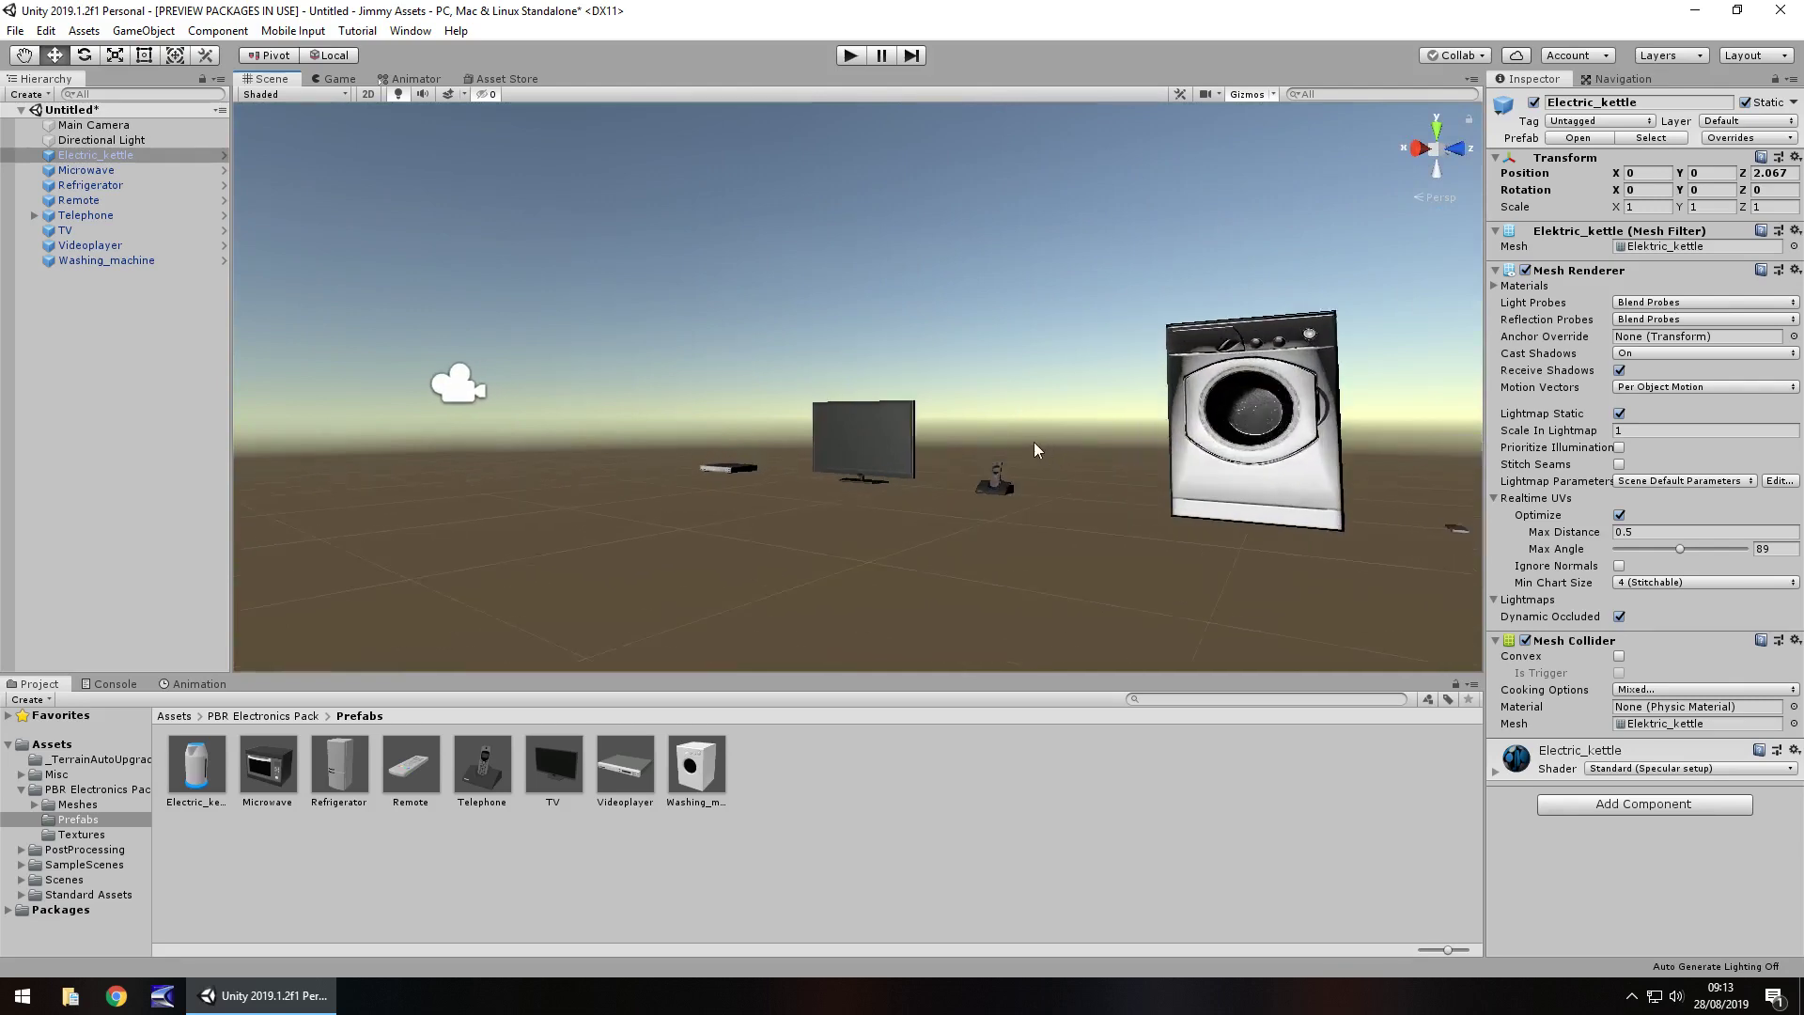
pyautogui.moveTo(1114, 301); pyautogui.dragTo(1271, 426, button='right')
pyautogui.press('Right')
pyautogui.moveTo(657, 340); pyautogui.dragTo(1222, 329, button='right')
pyautogui.press('Up')
pyautogui.moveTo(803, 485); pyautogui.dragTo(1119, 425, button='right')
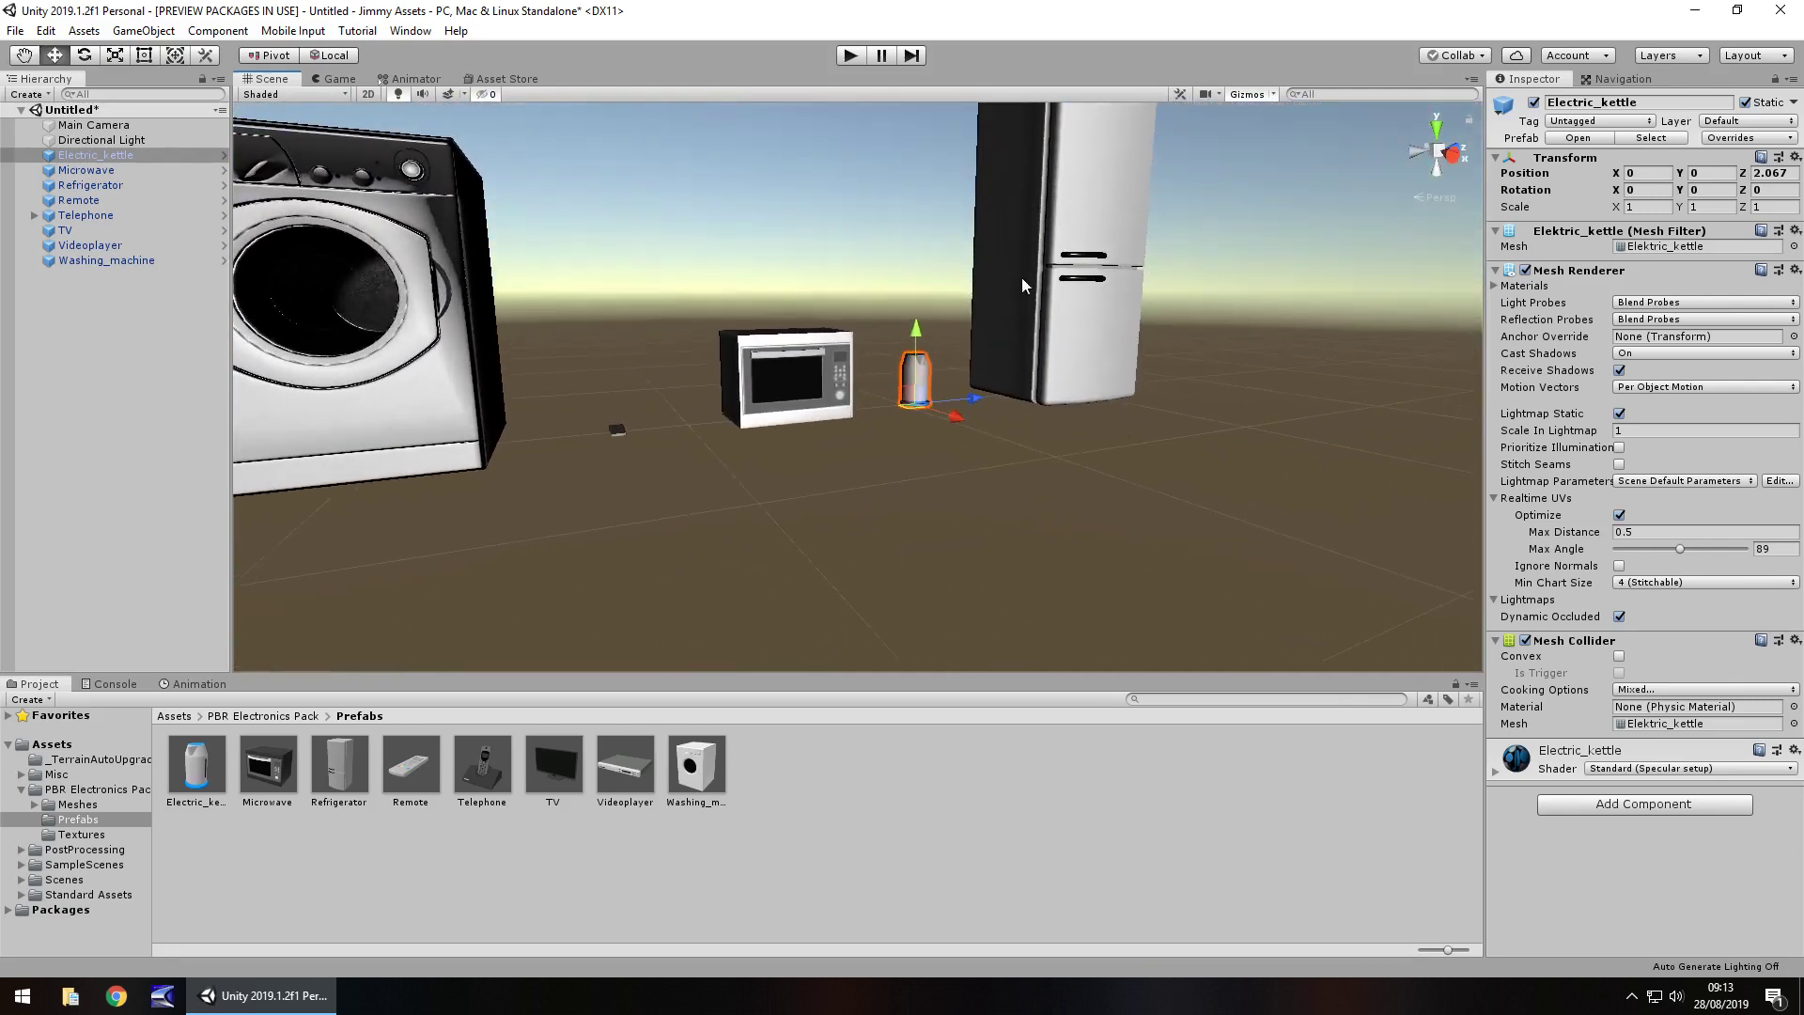
# - Select the refrigerator and the washing machine in turn to view their component settings
pyautogui.click(1107, 207)
pyautogui.moveTo(1024, 250); pyautogui.dragTo(554, 416, button='right')
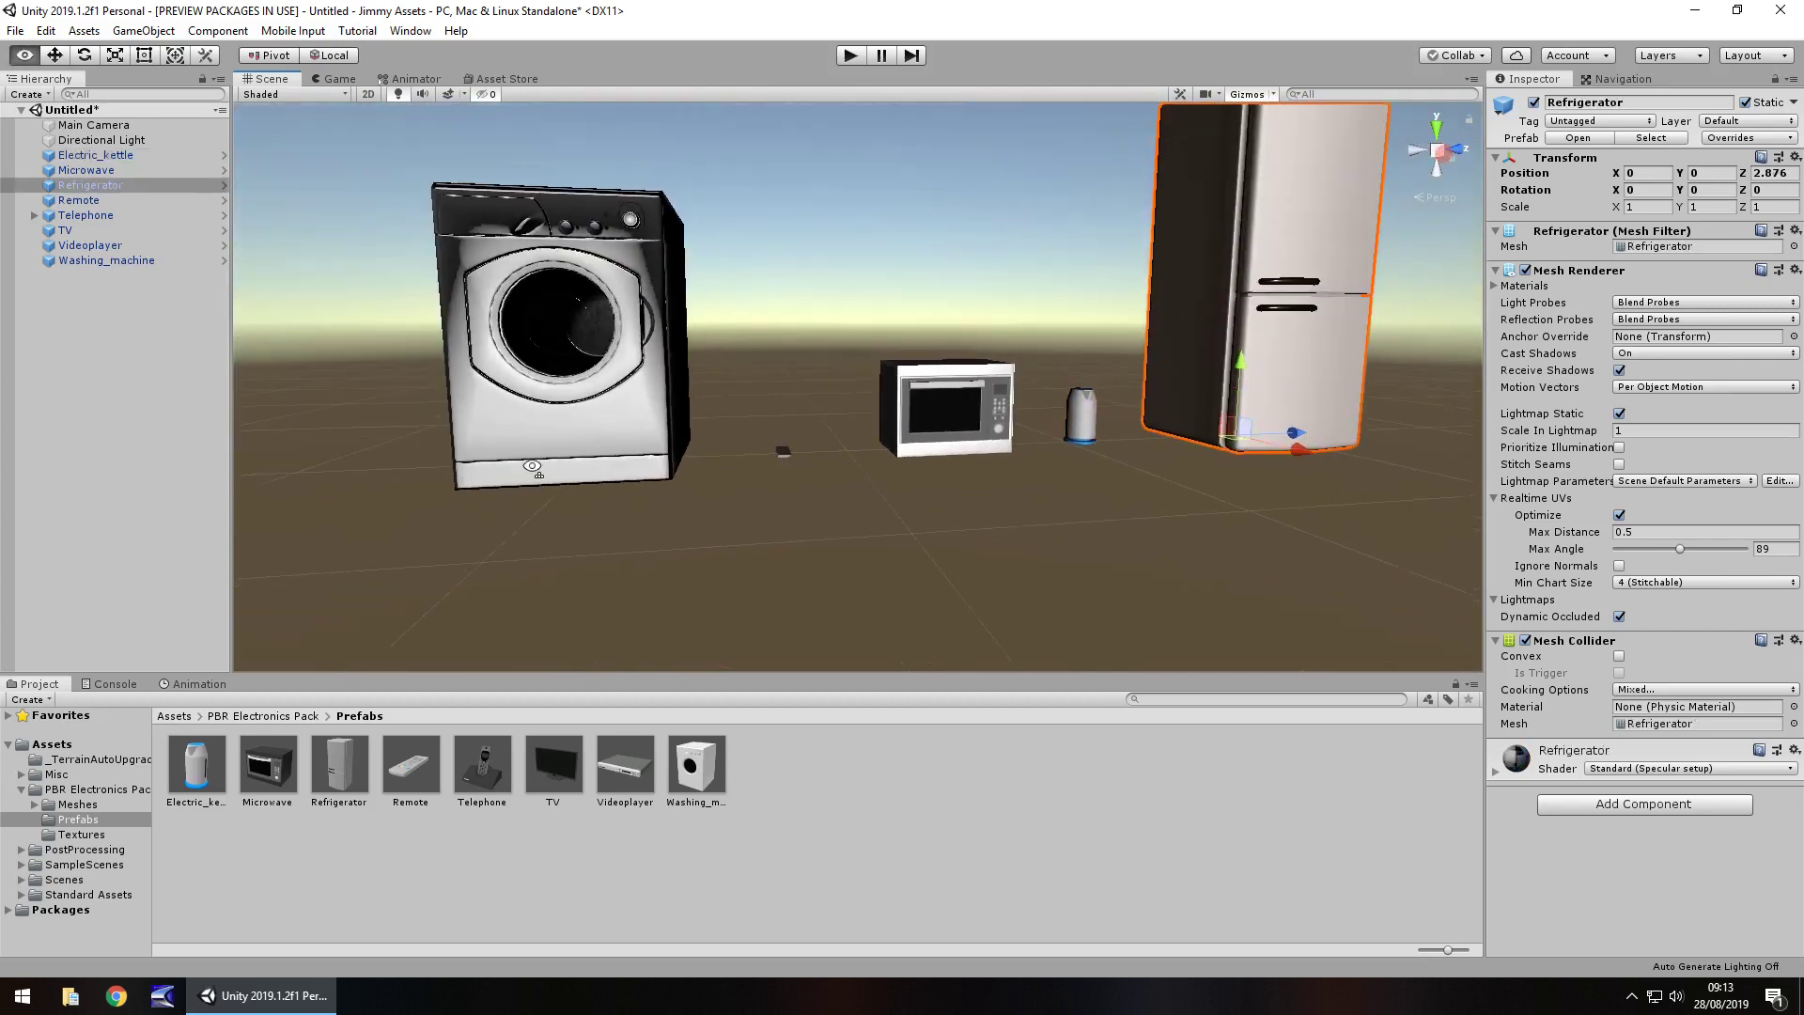
pyautogui.click(555, 416)
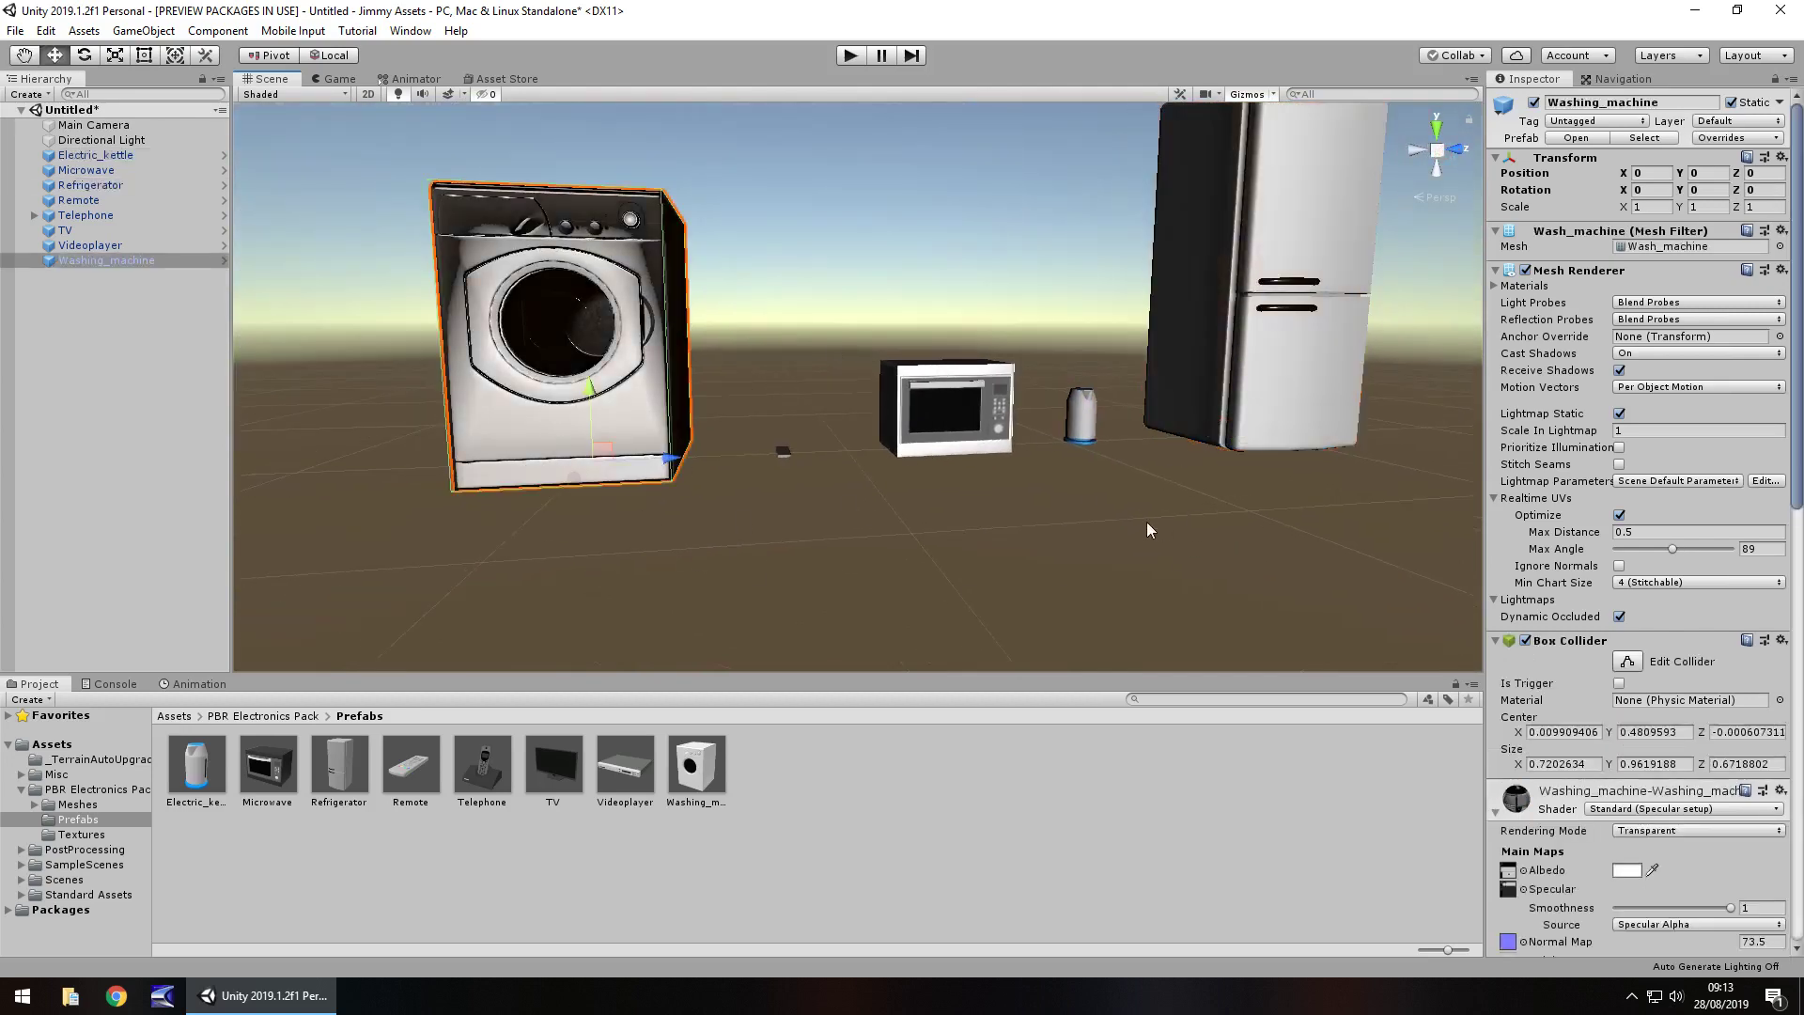
# - Review the complete line-up of models from a raised, angled viewpoint on the refrigerator's side
pyautogui.keyDown('alt'); pyautogui.moveTo(1323, 522); pyautogui.dragTo(1065, 483); pyautogui.keyUp('alt')
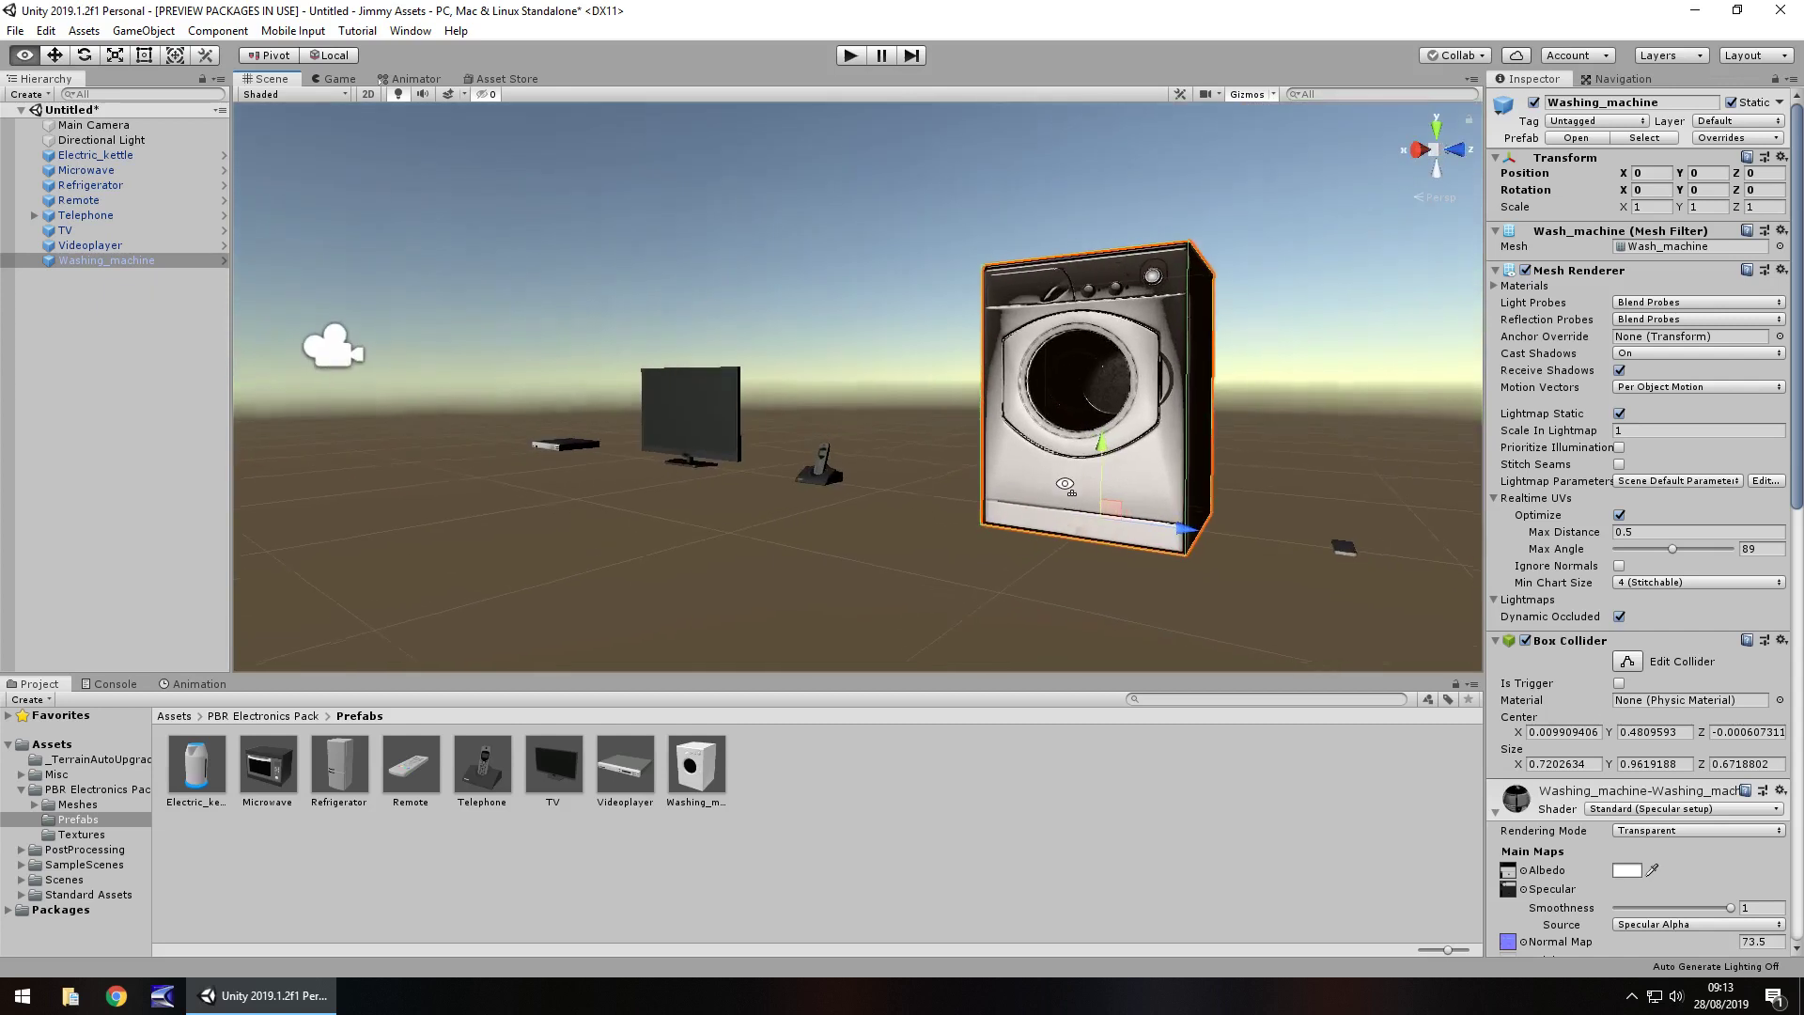
pyautogui.moveTo(1064, 484); pyautogui.dragTo(1085, 502, button='right')
pyautogui.scroll(-5, 1071, 498)
pyautogui.moveTo(1064, 493); pyautogui.dragTo(870, 493, button='middle')
pyautogui.scroll(-3, 878, 455)
pyautogui.moveTo(904, 383); pyautogui.dragTo(970, 404, button='right')
pyautogui.scroll(3, 906, 425)
pyautogui.scroll(-3, 944, 443)
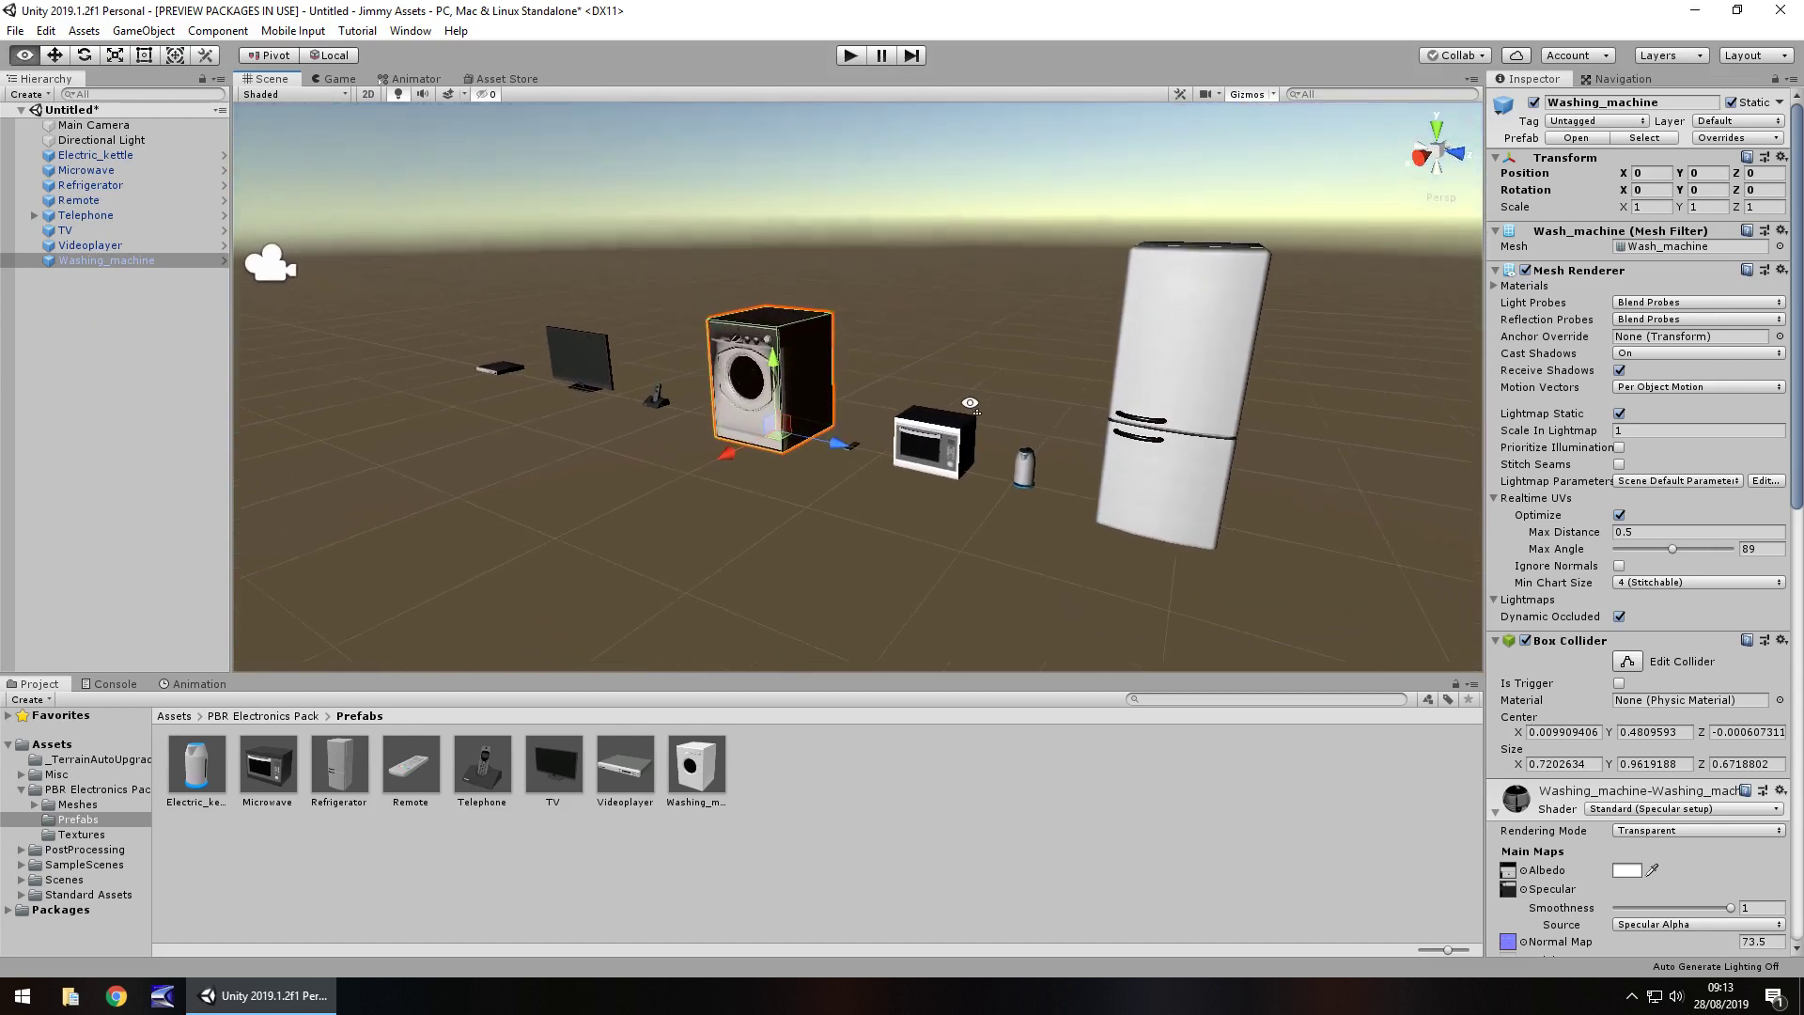
pyautogui.scroll(2, 970, 404)
pyautogui.moveTo(962, 409); pyautogui.dragTo(906, 406, button='middle')
pyautogui.scroll(2, 885, 378)
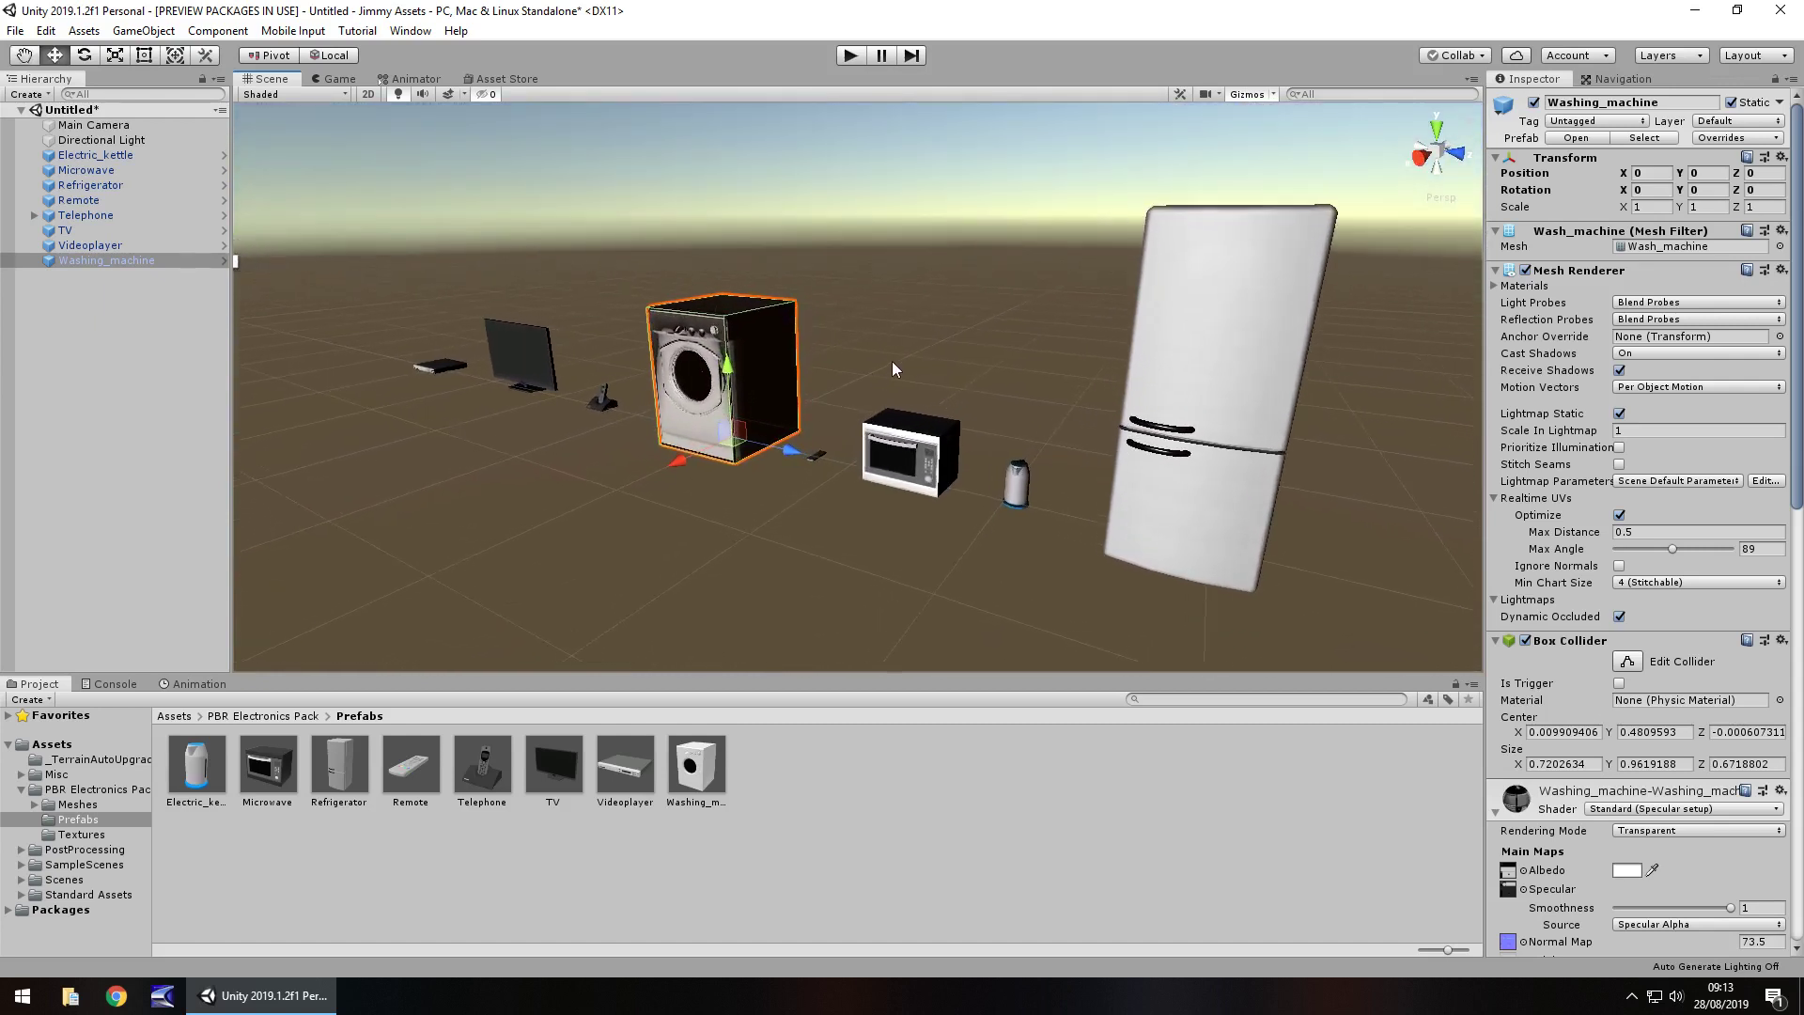
pyautogui.scroll(3, 895, 374)
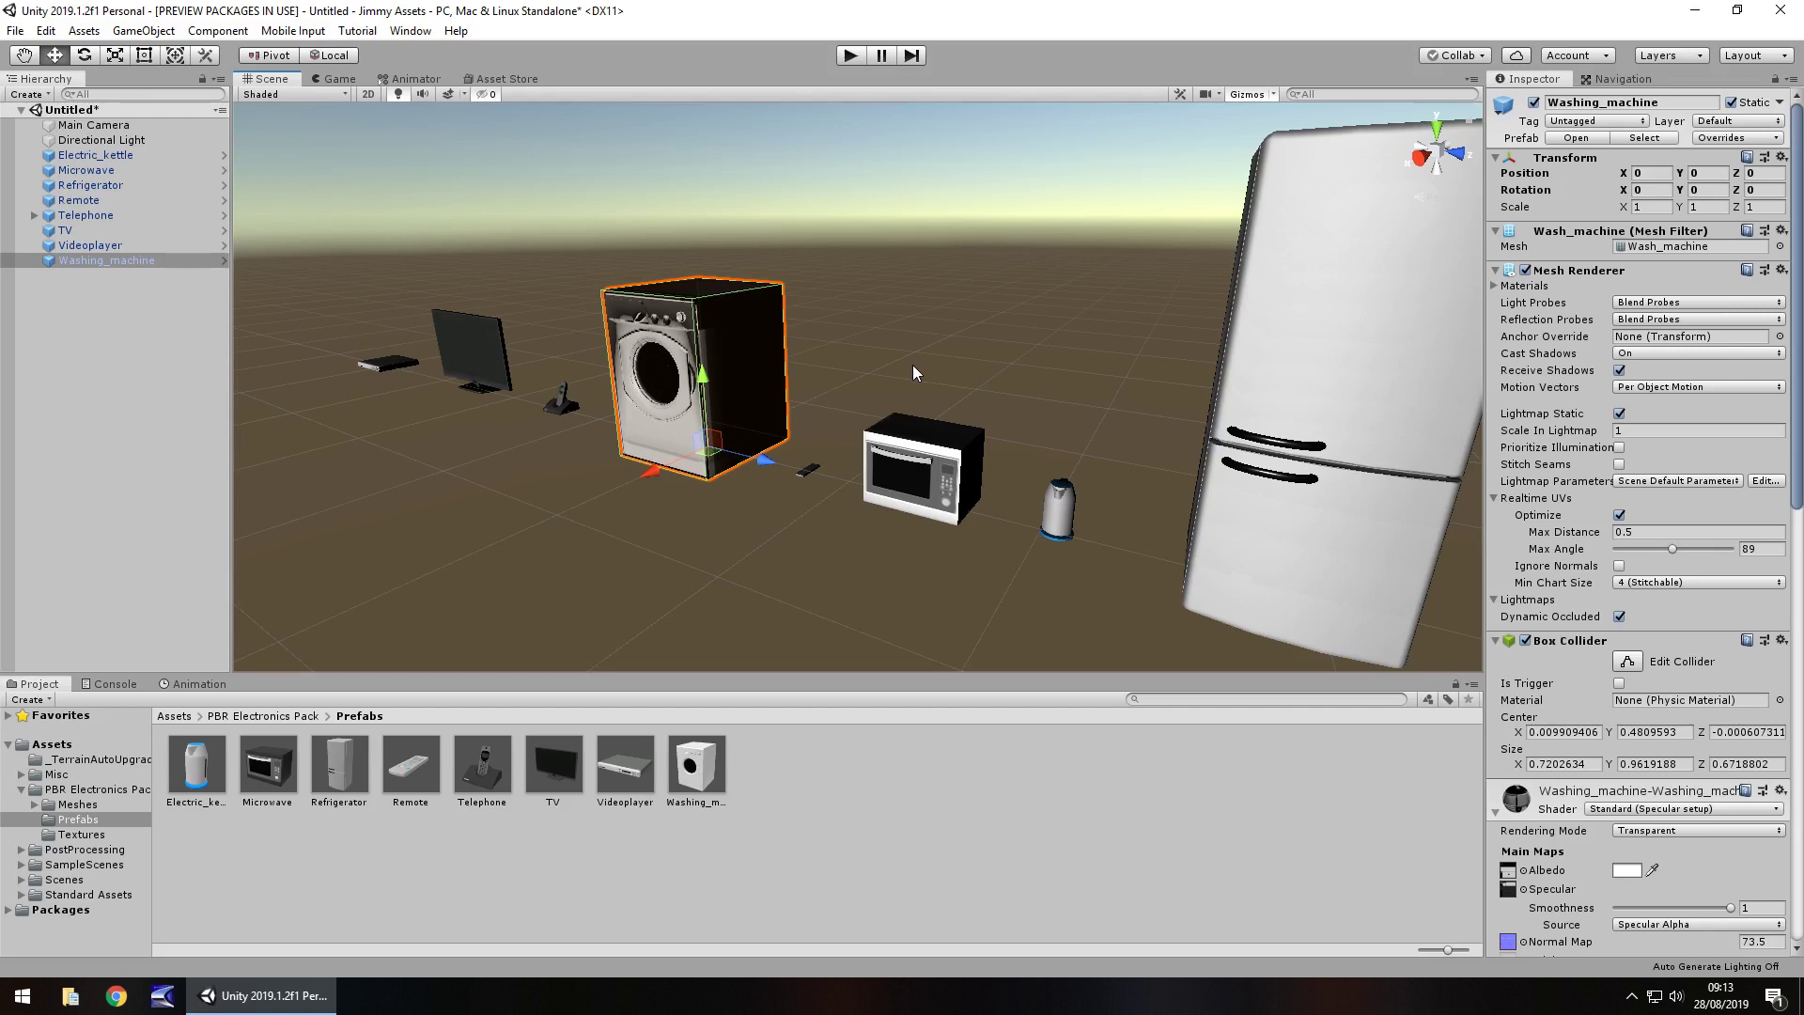
pyautogui.press('Right')
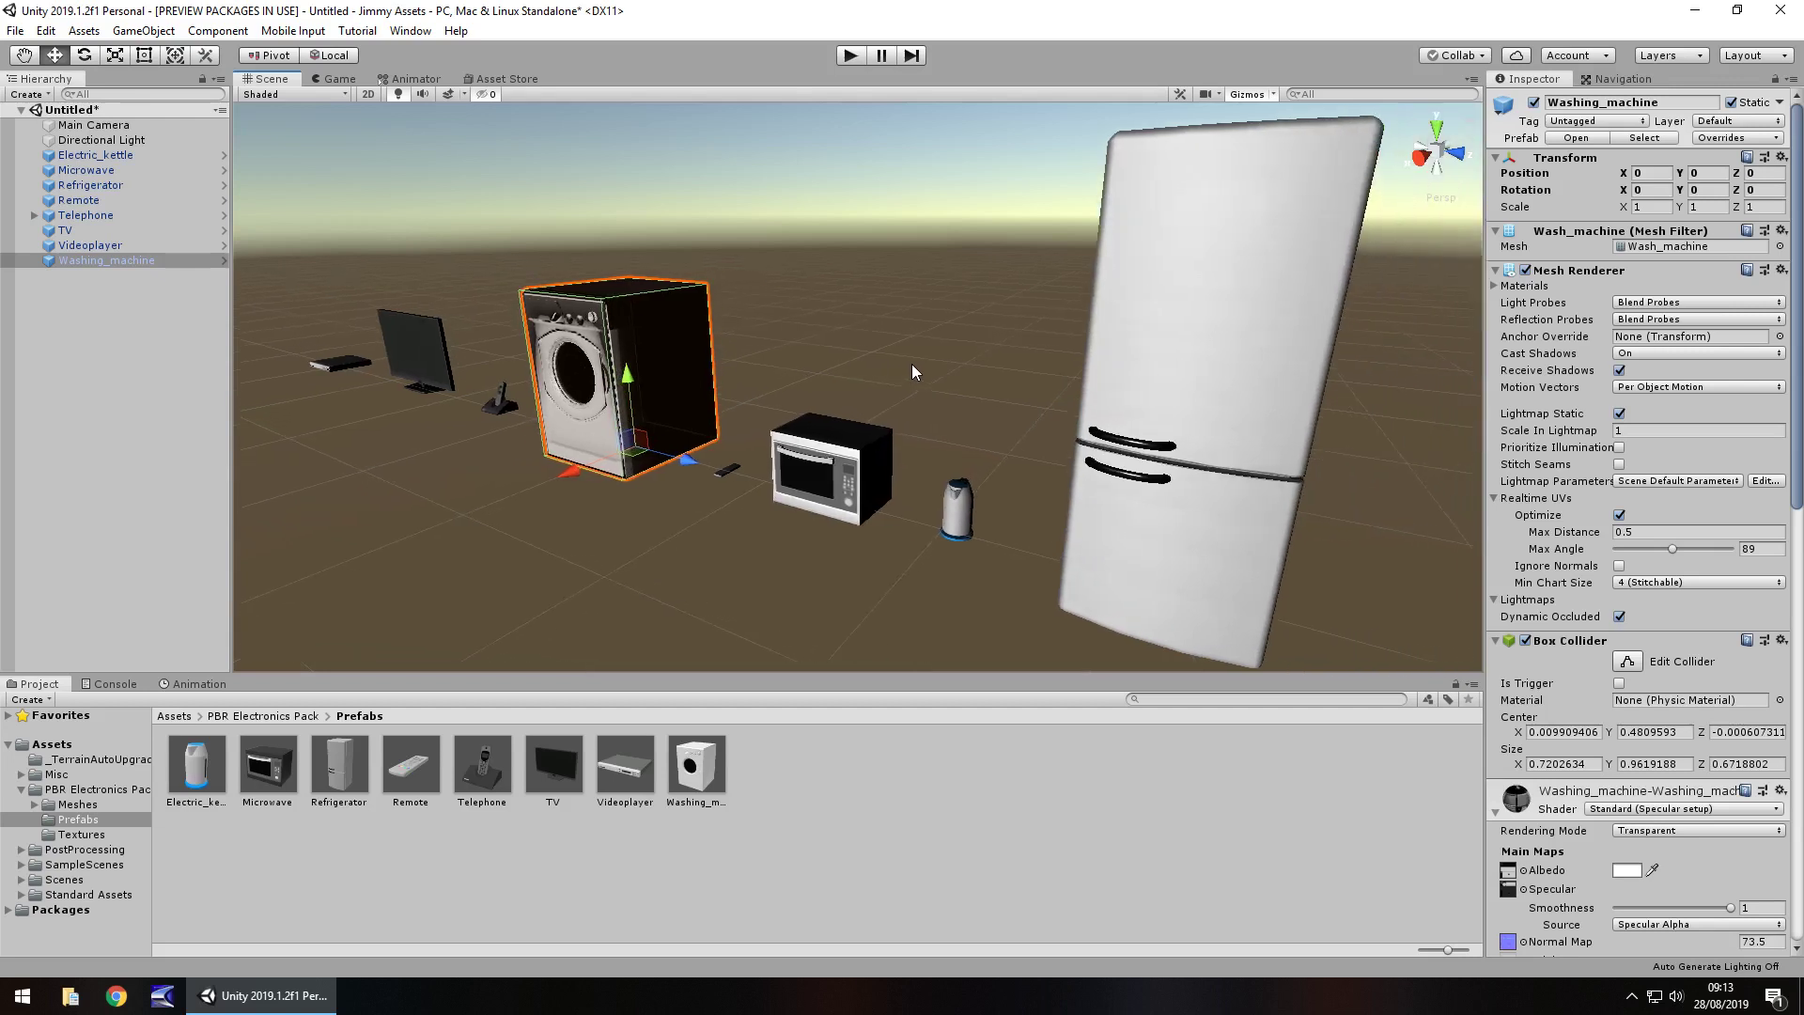